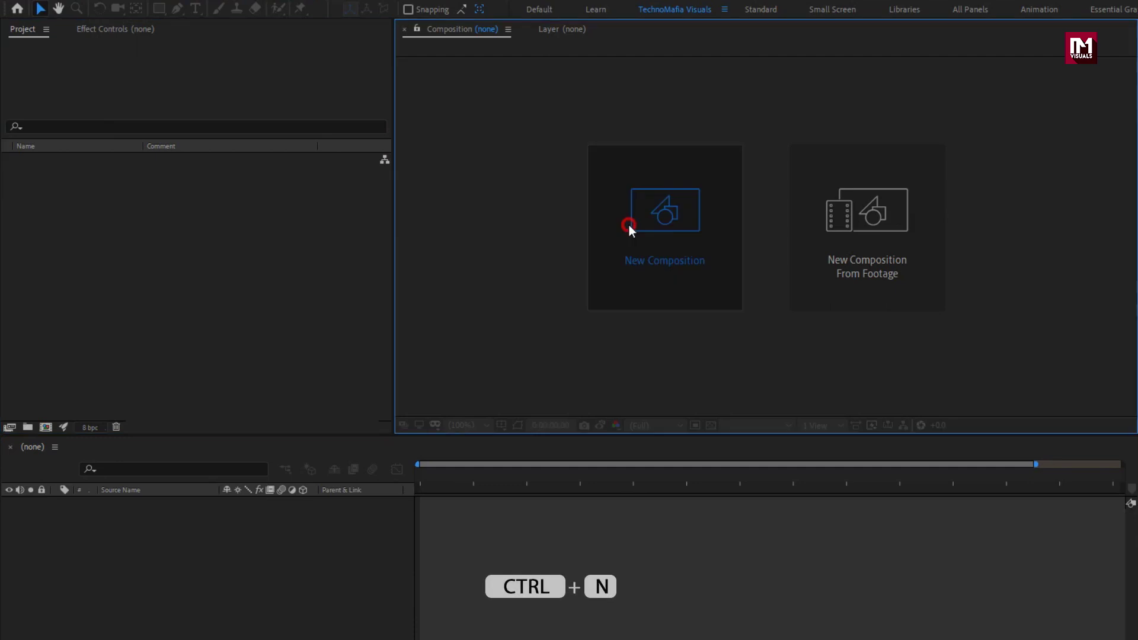
- Create the Lowerthird_title composition with its duration changed from 15 to 6 seconds
type("Lo")
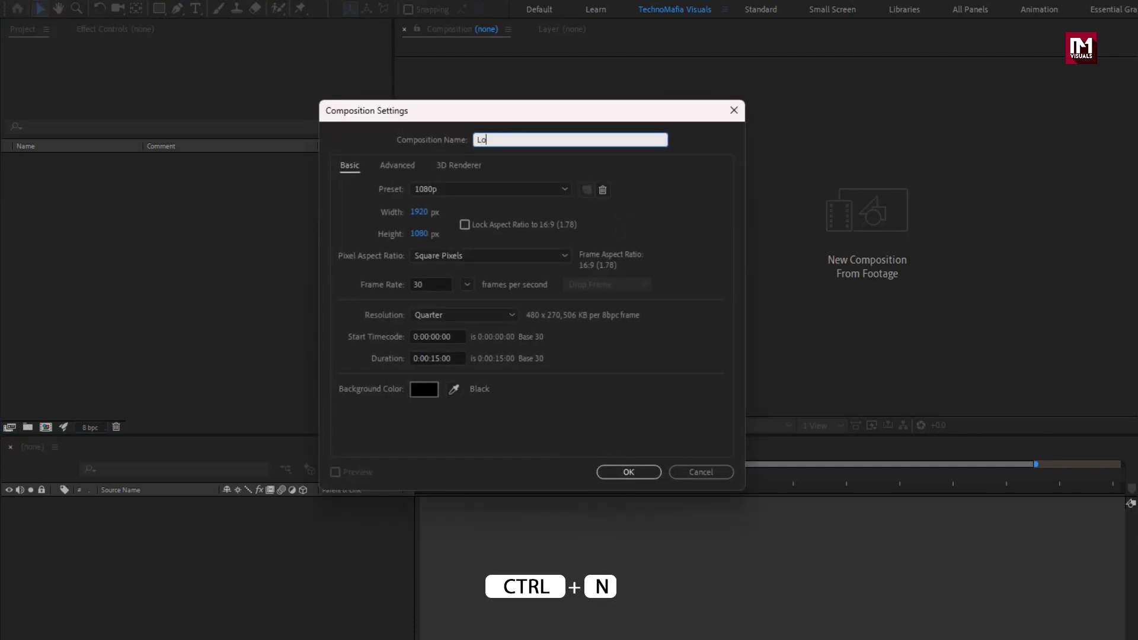
type("werthird")
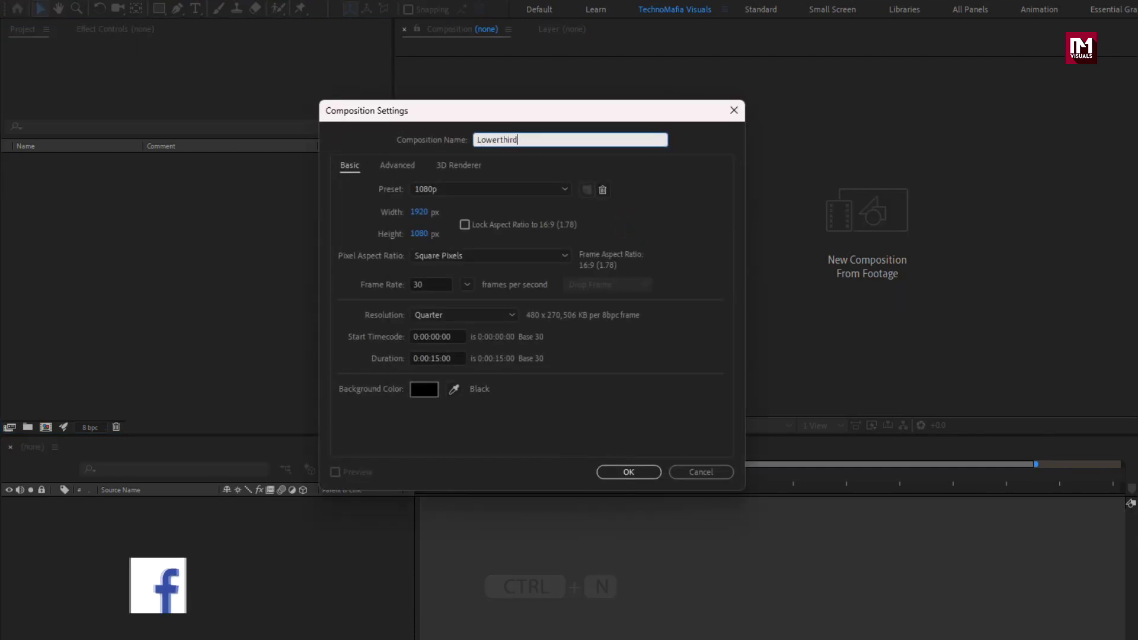
type("_title")
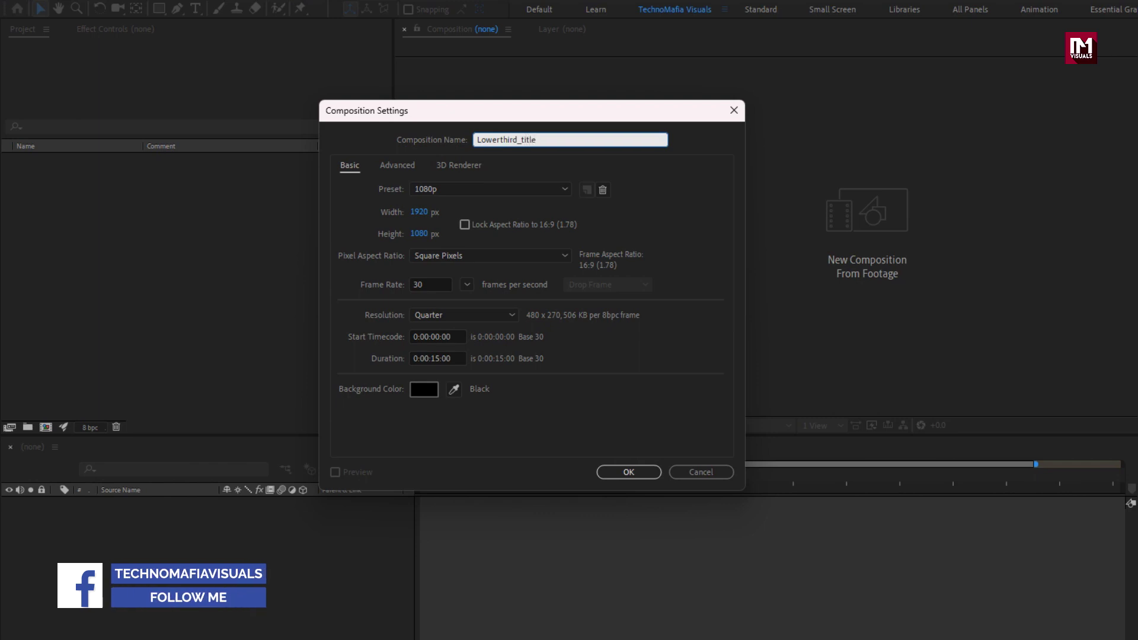
left_click(440, 358)
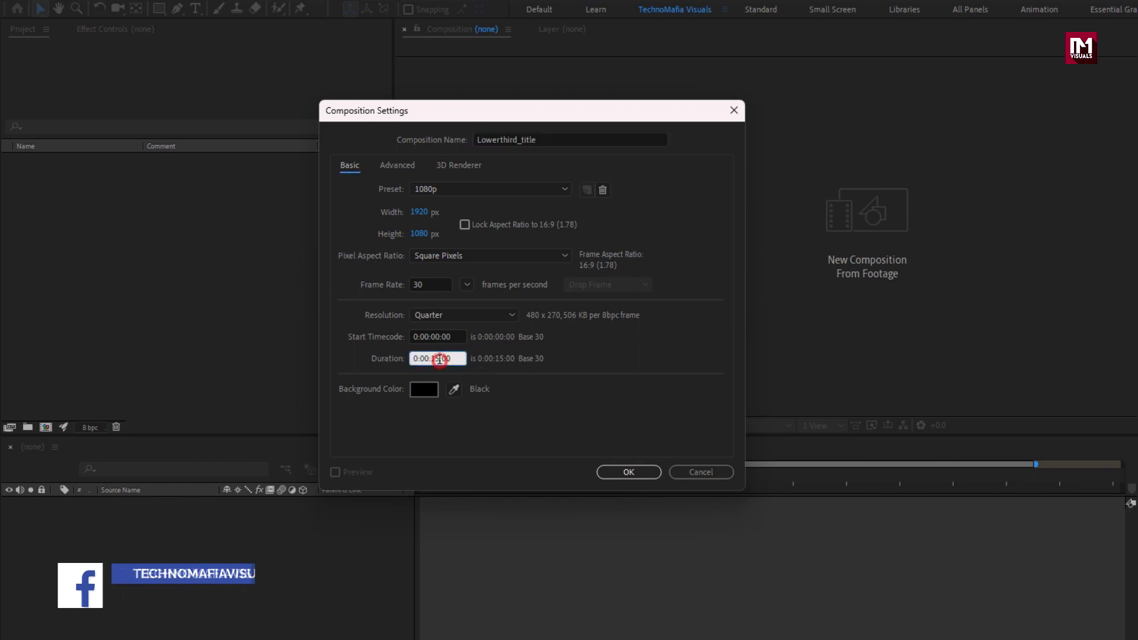
key("BackSpace")
key("BackSpace")
type("06")
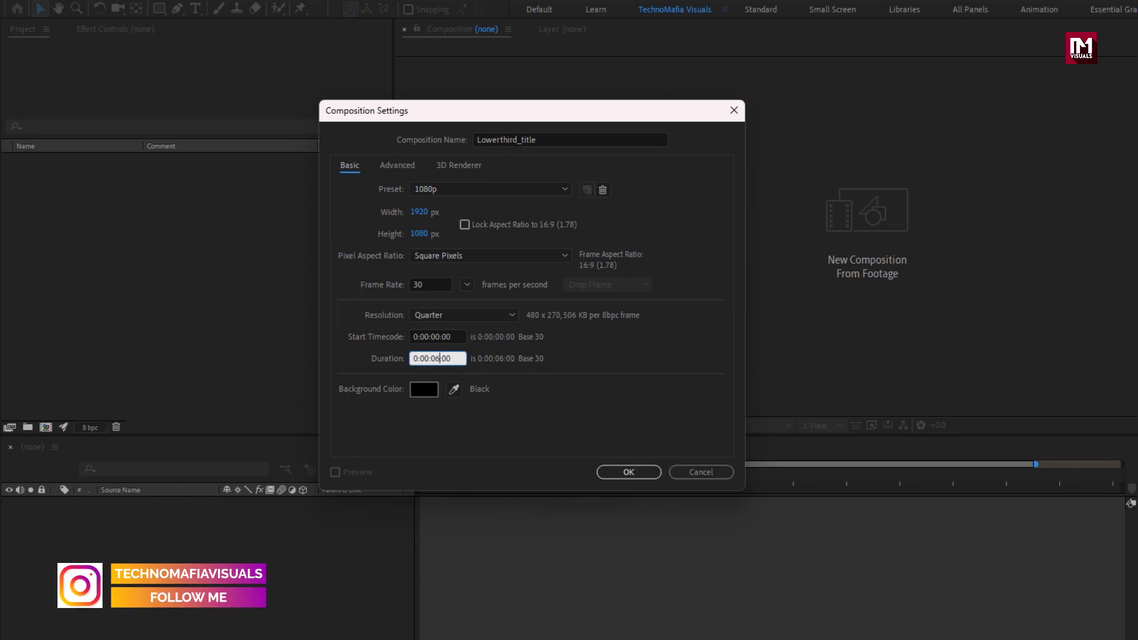
left_click(635, 475)
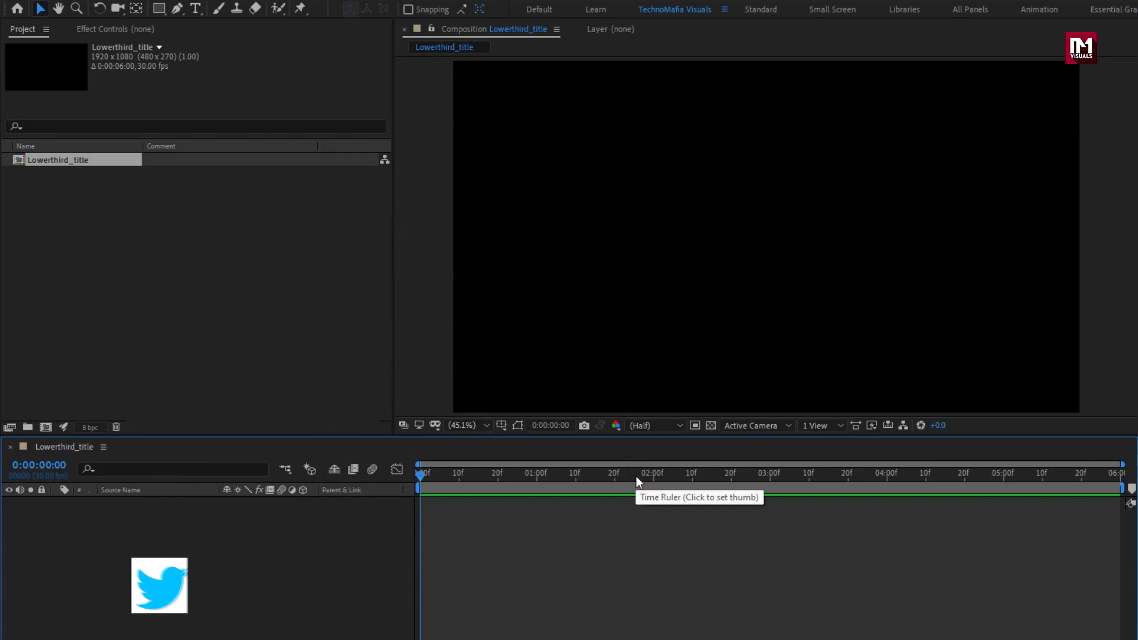
- Add a text layer reading SANGHARSH in the composition
left_click(195, 9)
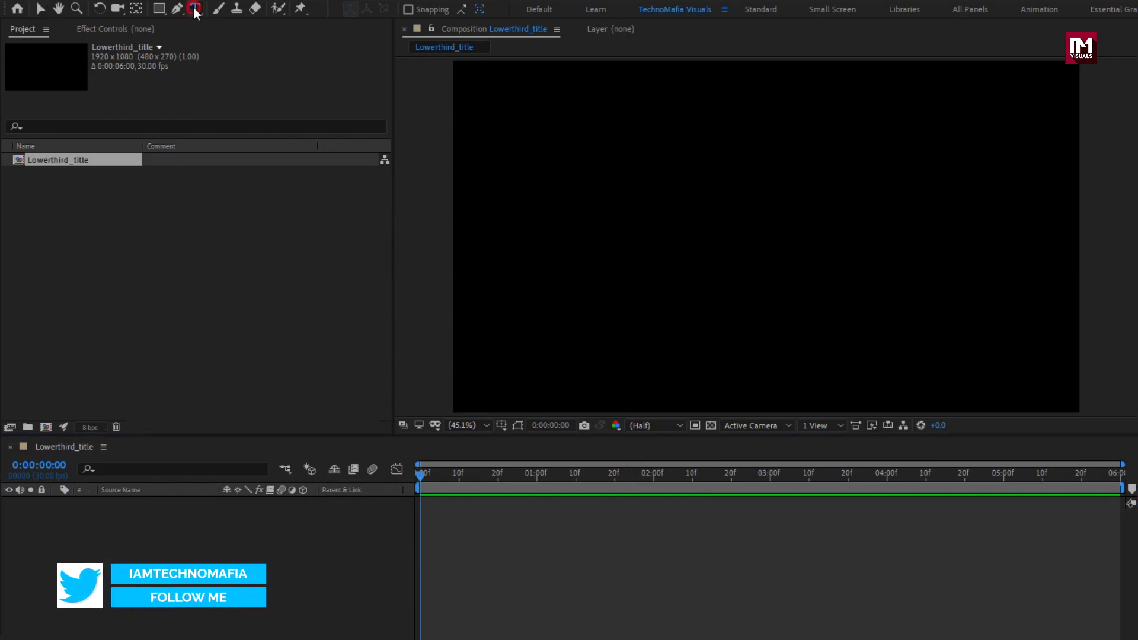
left_click(672, 224)
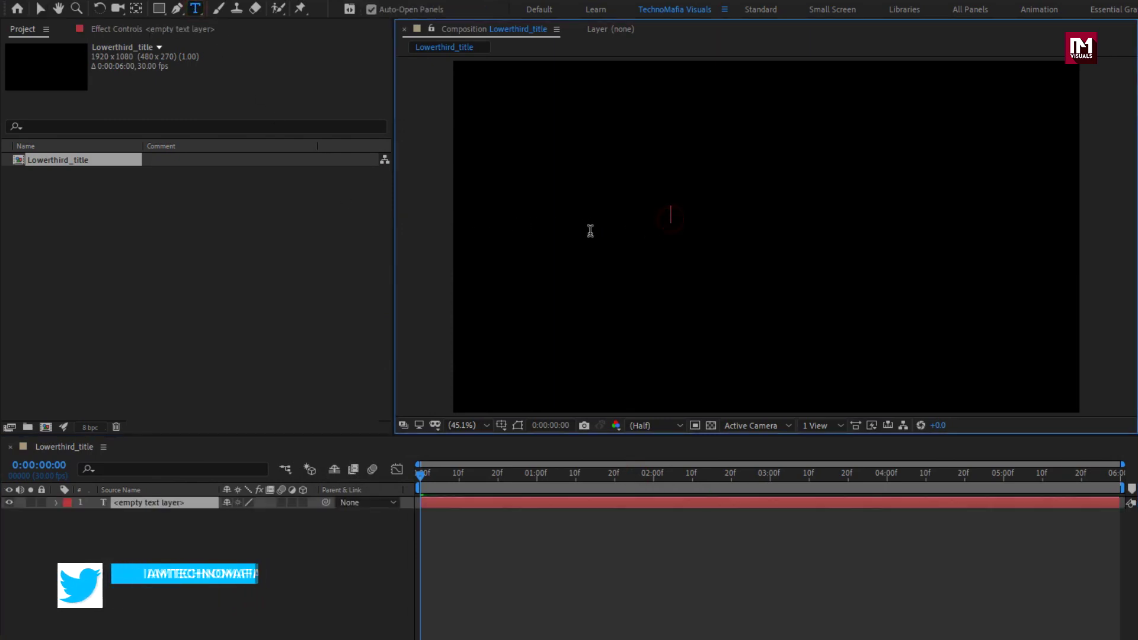
type("SA")
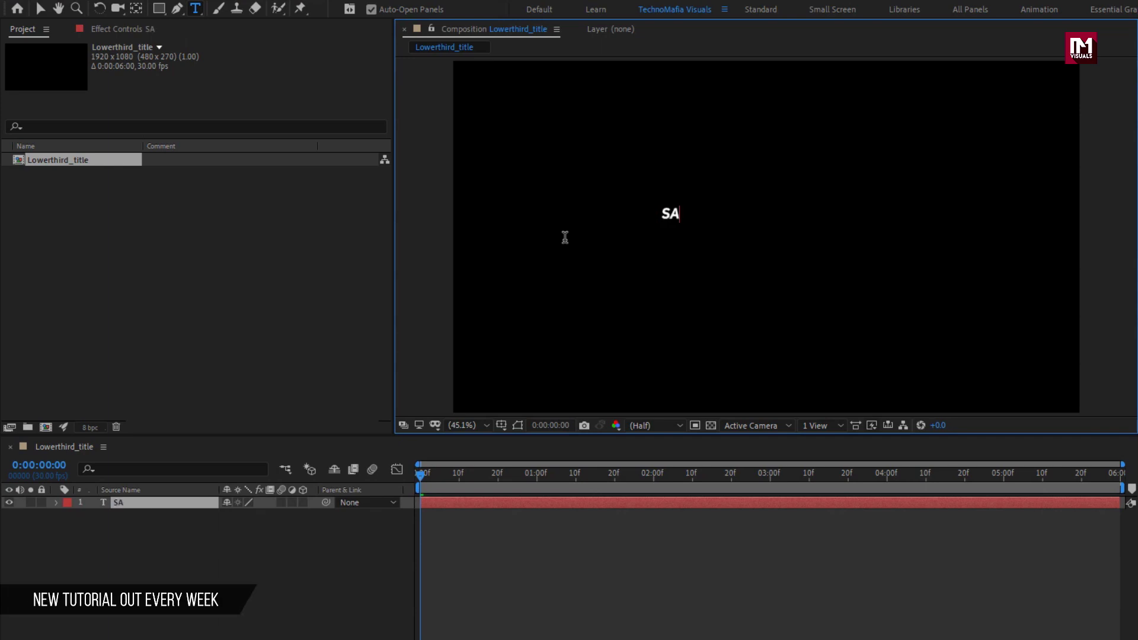
type("NGHARSH")
key("KP_Enter")
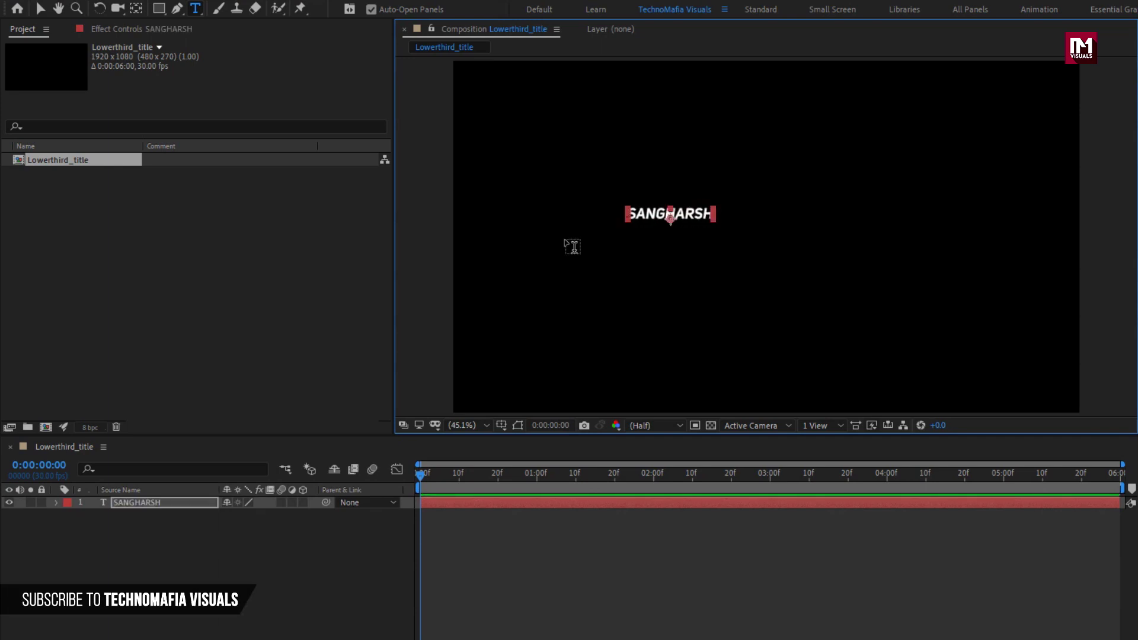
- Set the SANGHARSH font to UniSansSemiBold and enlarge it to 135 px
left_click(1003, 470)
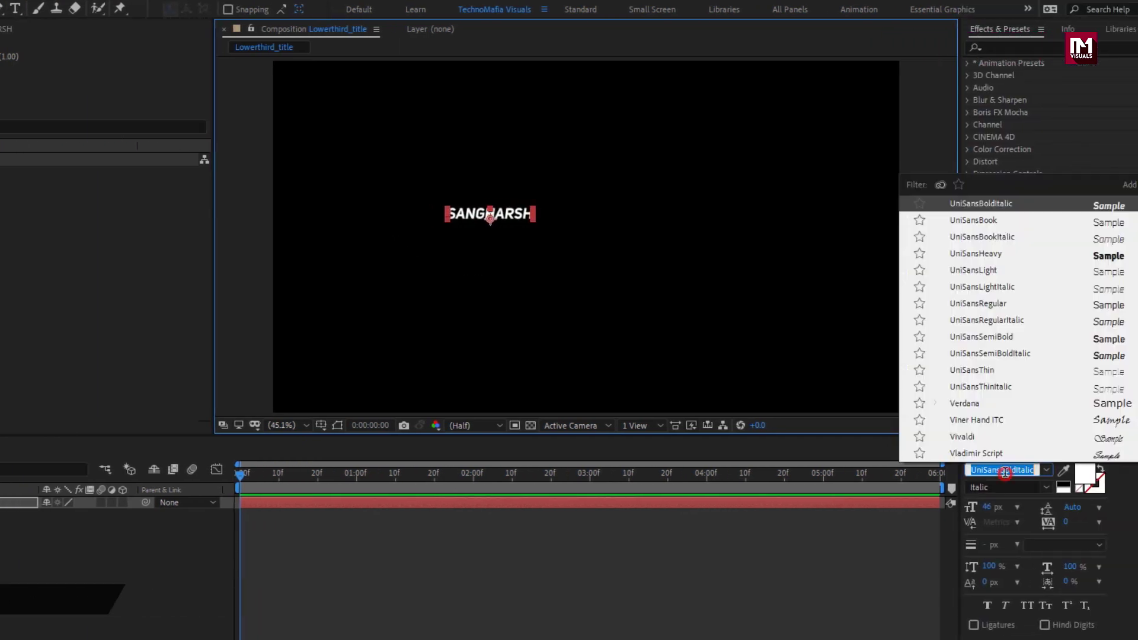
scroll(984, 255, "up", 2)
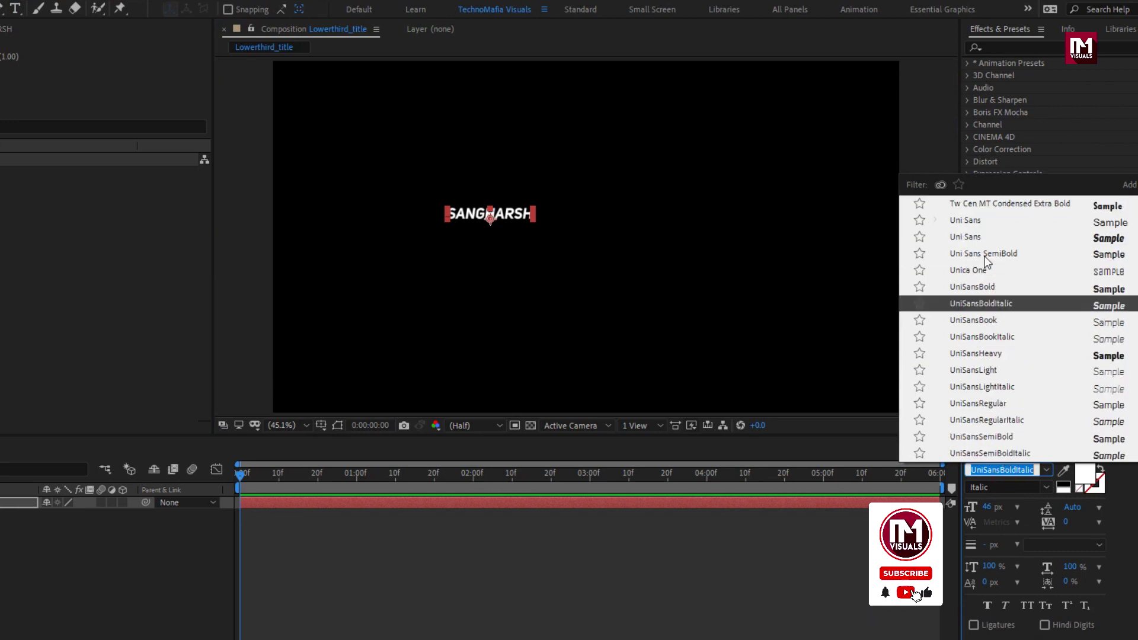
left_click(997, 438)
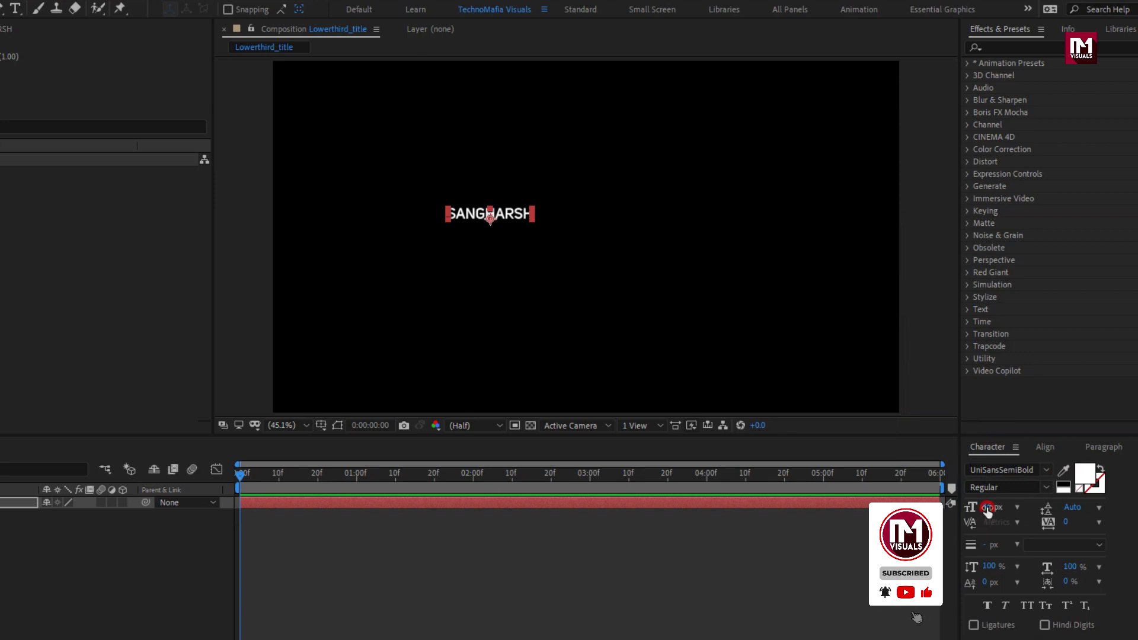
left_click_drag(986, 507, 1047, 504)
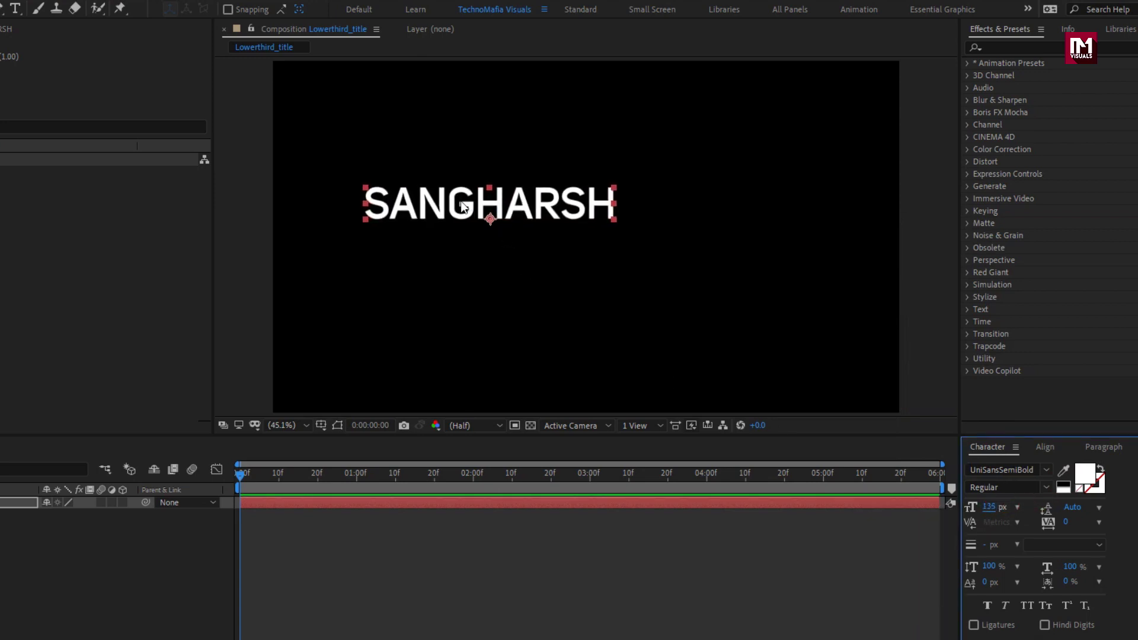
- Move SANGHARSH toward the centre and align it horizontally in the composition
left_click_drag(462, 206, 540, 219)
left_click(1043, 446)
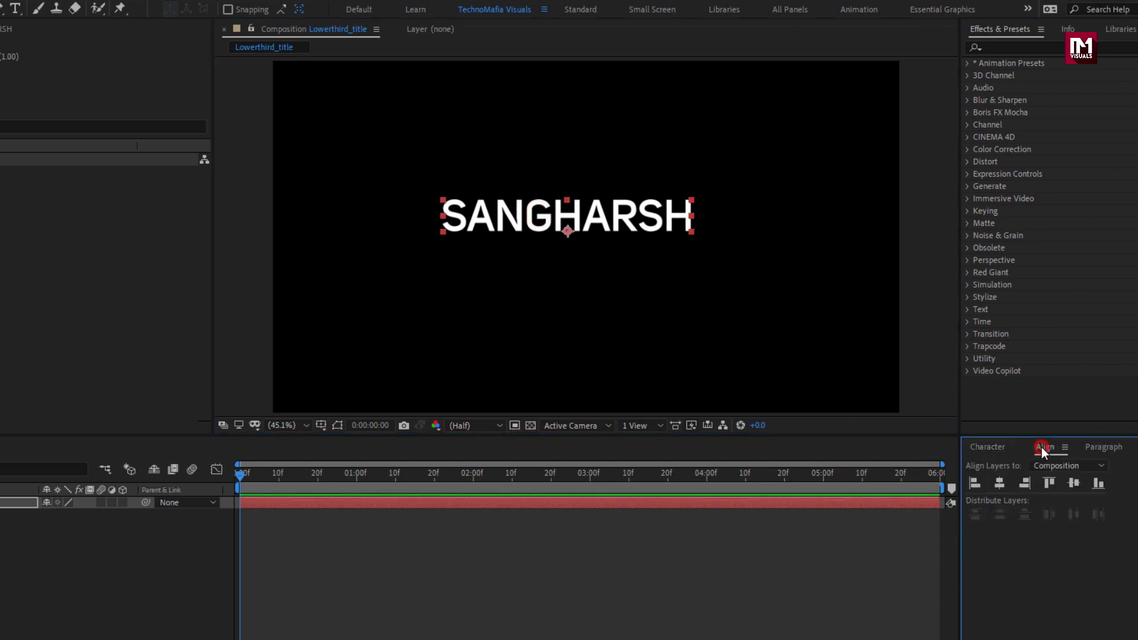
left_click(999, 483)
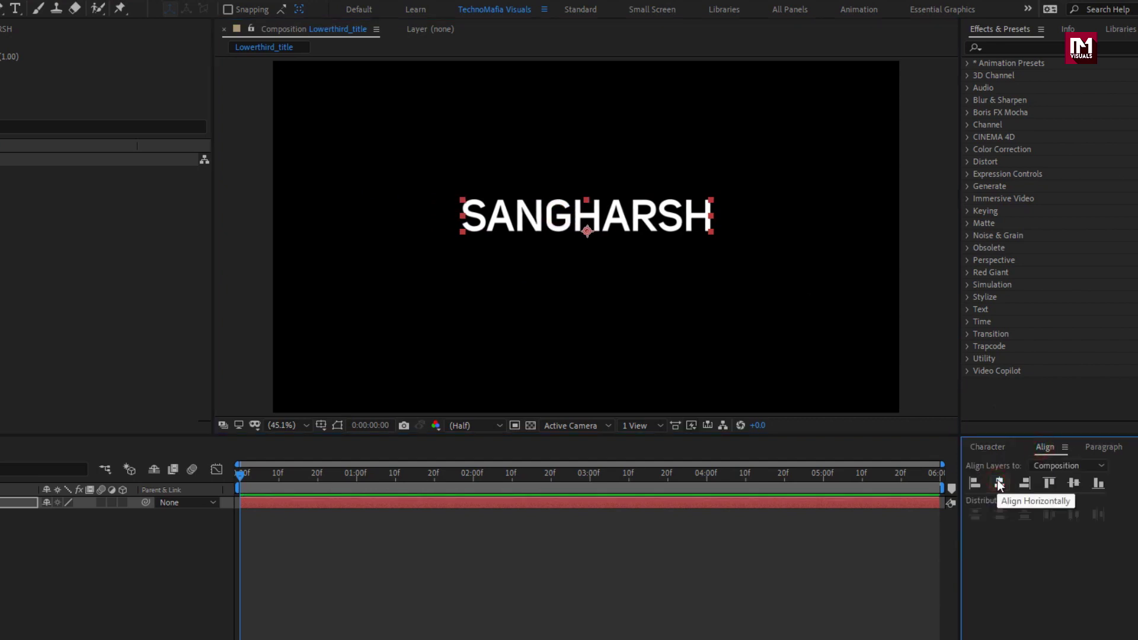
left_click(990, 448)
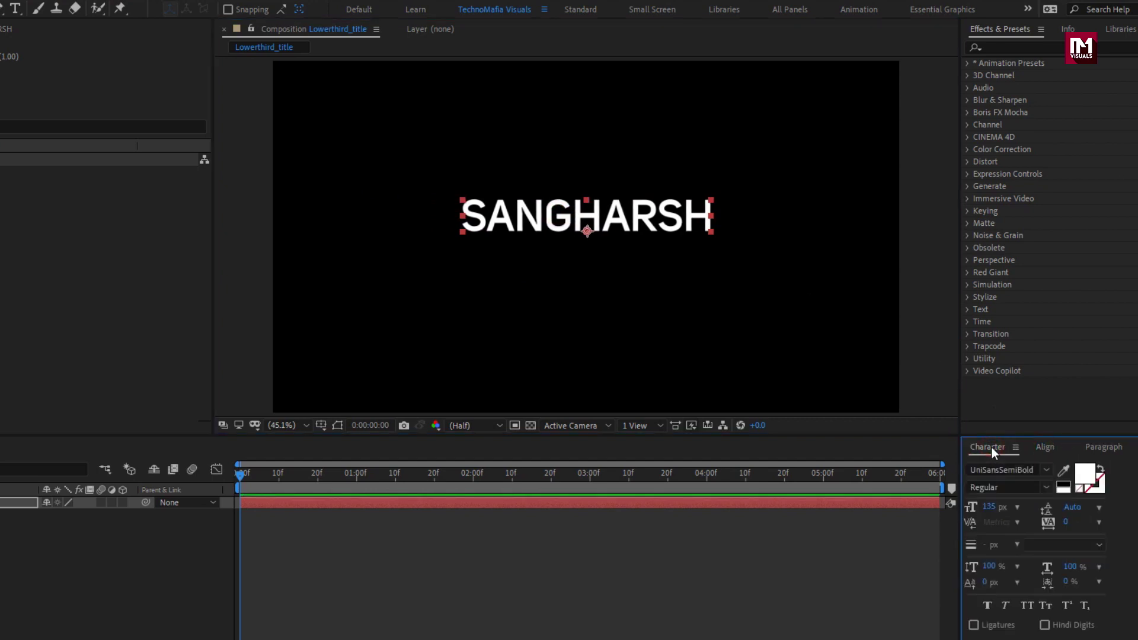
left_click(14, 10)
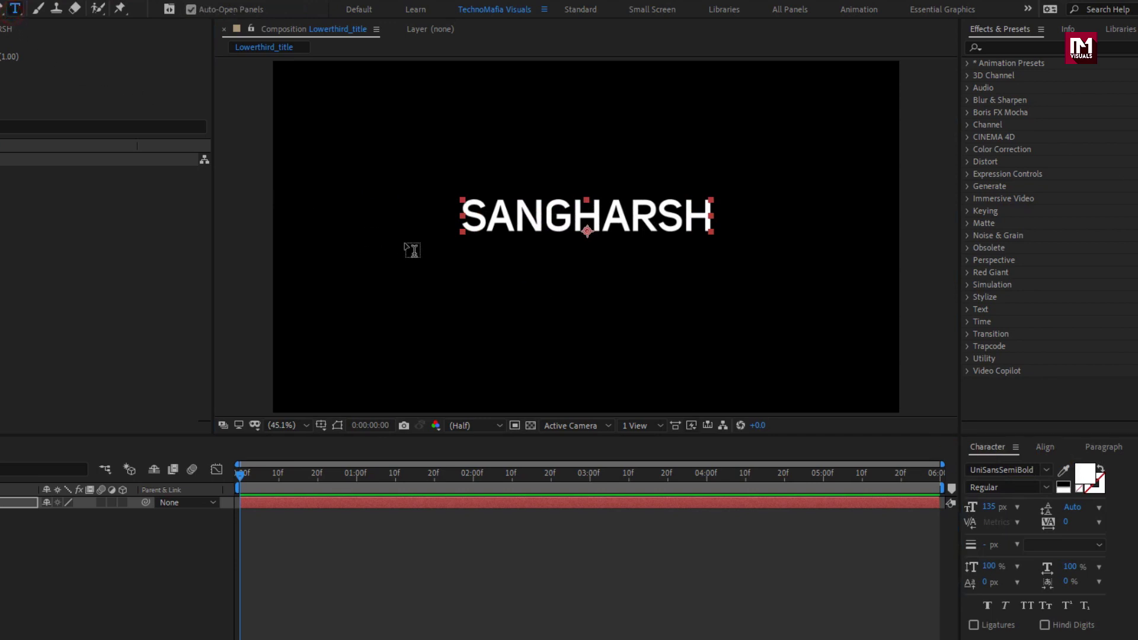
- Add a DHOTE text line and drag it beneath SANGHARSH, viewing at 100%
left_click(470, 273)
type("D")
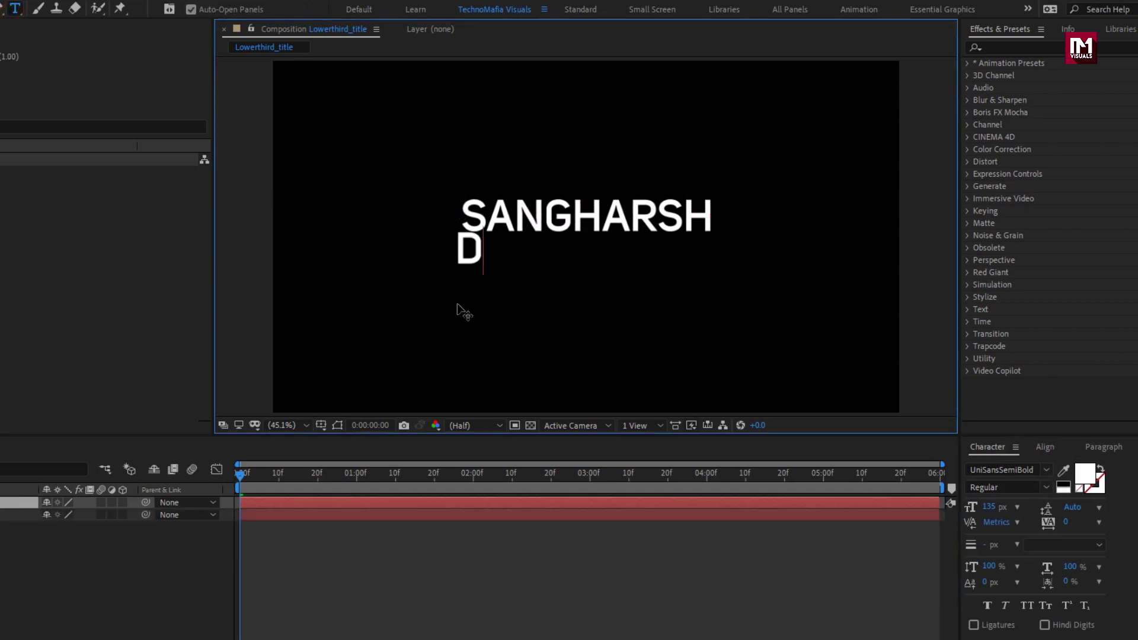
type("HOTE")
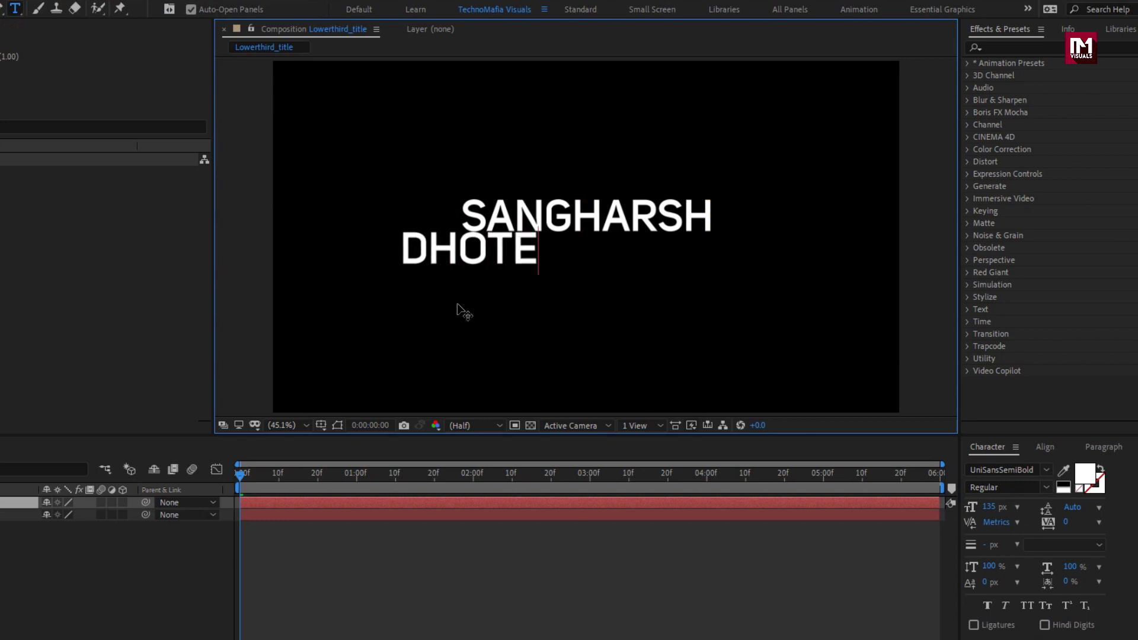
key("KP_Enter")
key("v")
left_click_drag(449, 252, 513, 256)
key("slash")
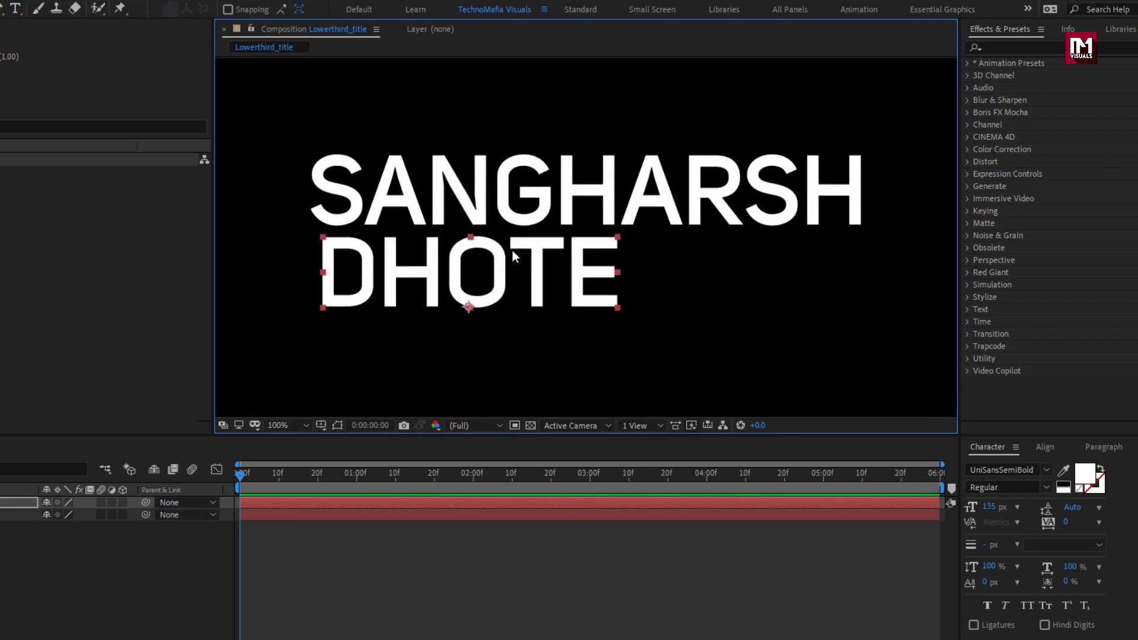
left_click_drag(556, 218, 503, 216)
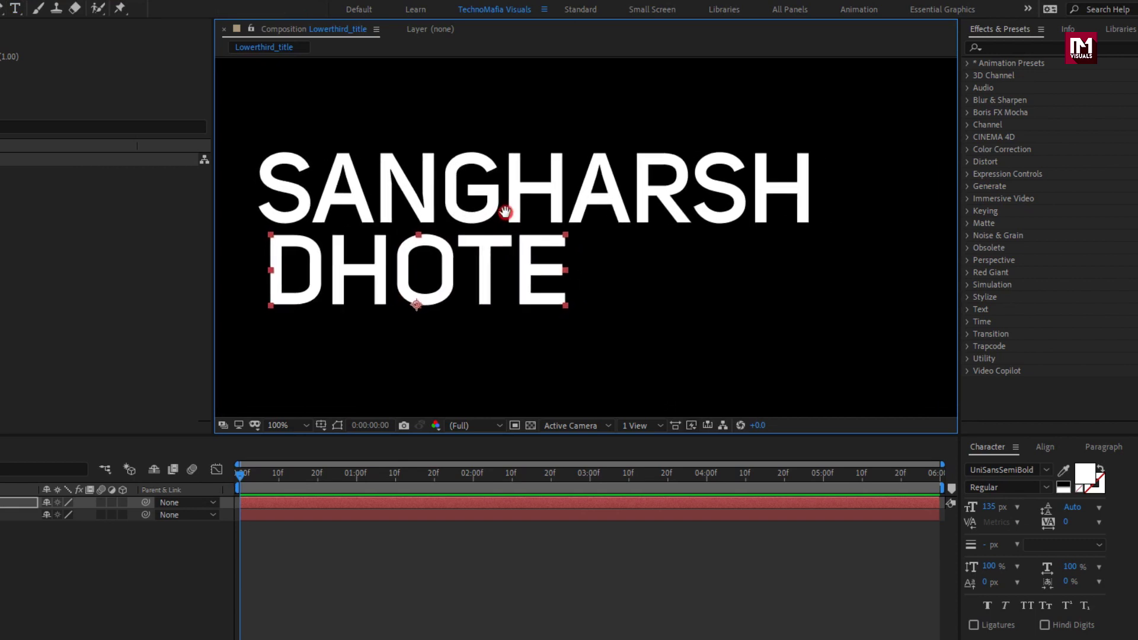
left_click(15, 9)
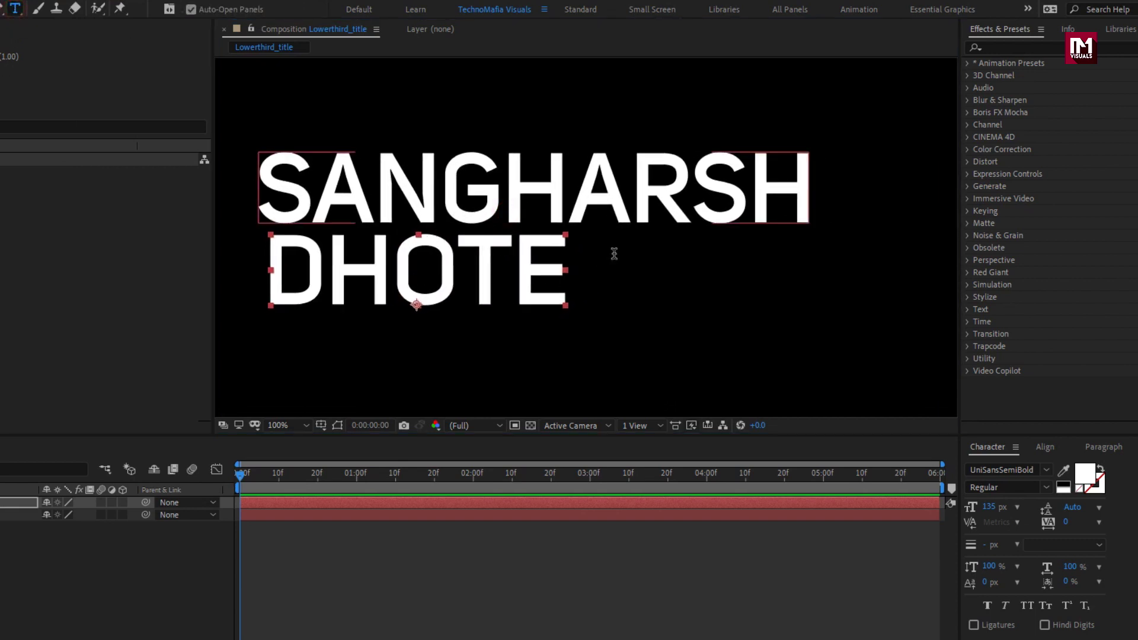
- Add an ENTREPRENEUR text layer at 39 px and place it beside DHOTE
left_click(638, 307)
type("E")
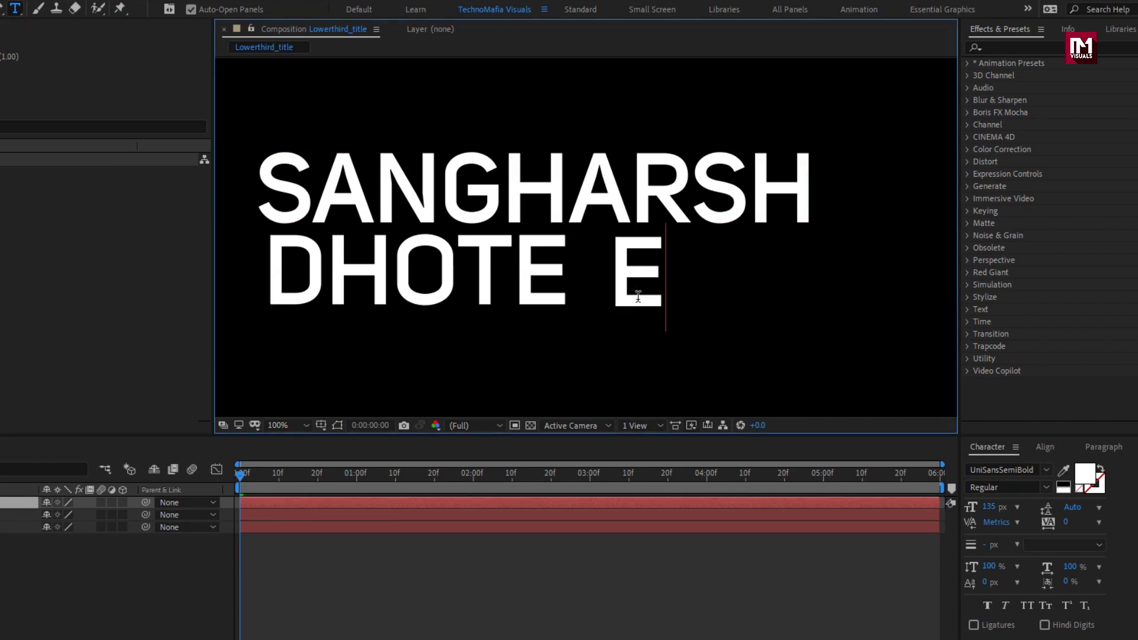
type("NTREPRE")
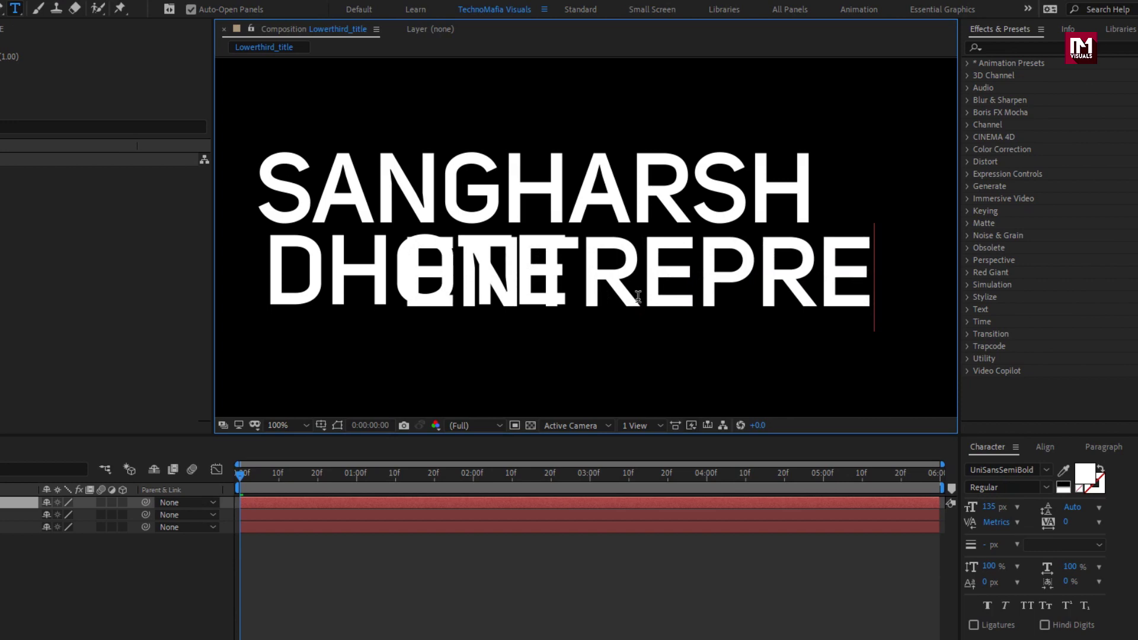
type("NEUR")
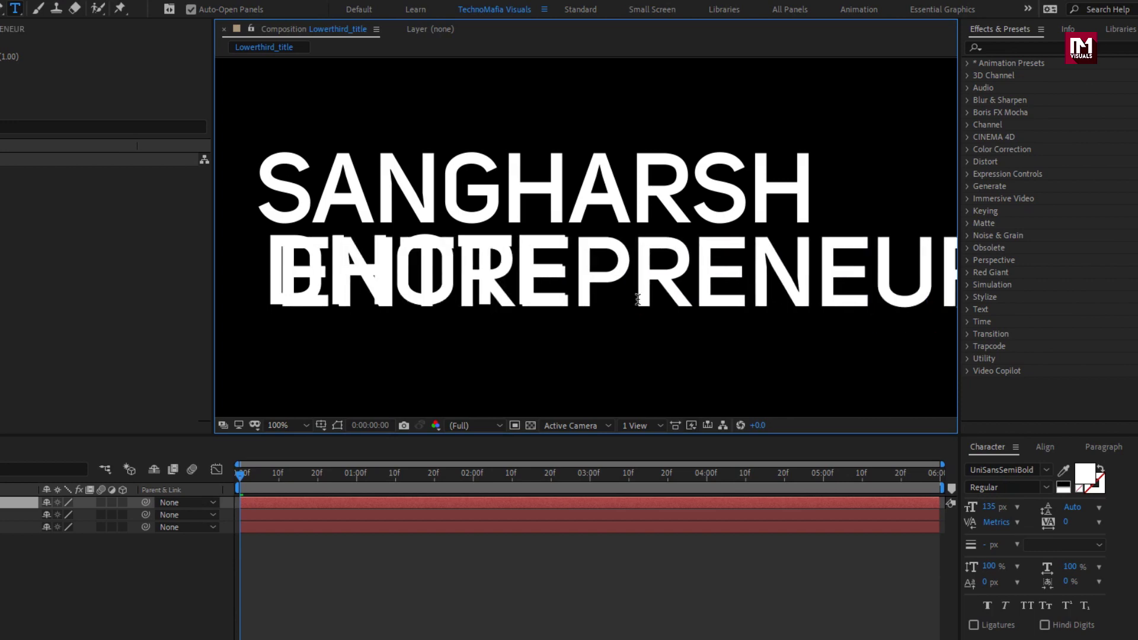
key("Escape")
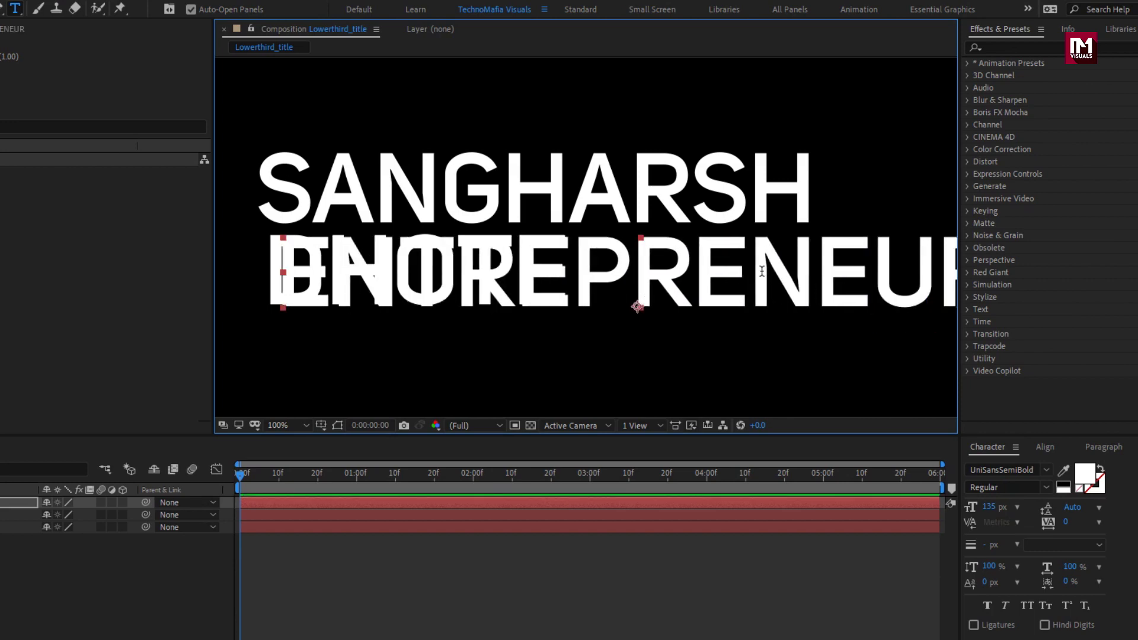
key("v")
left_click_drag(671, 280, 690, 292)
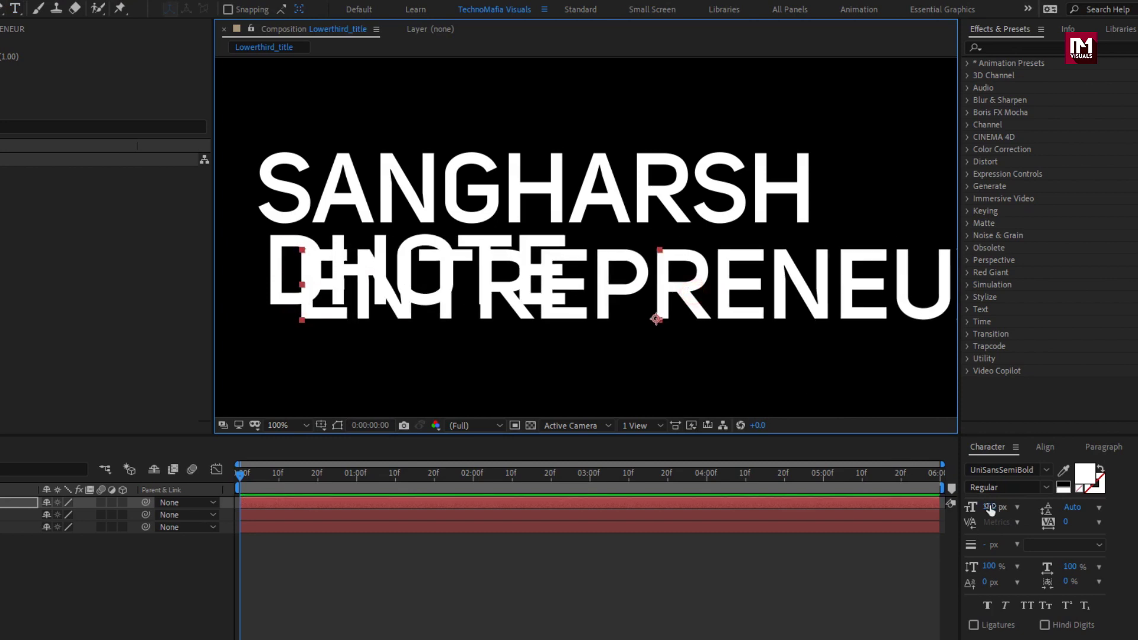
left_click_drag(989, 508, 726, 357)
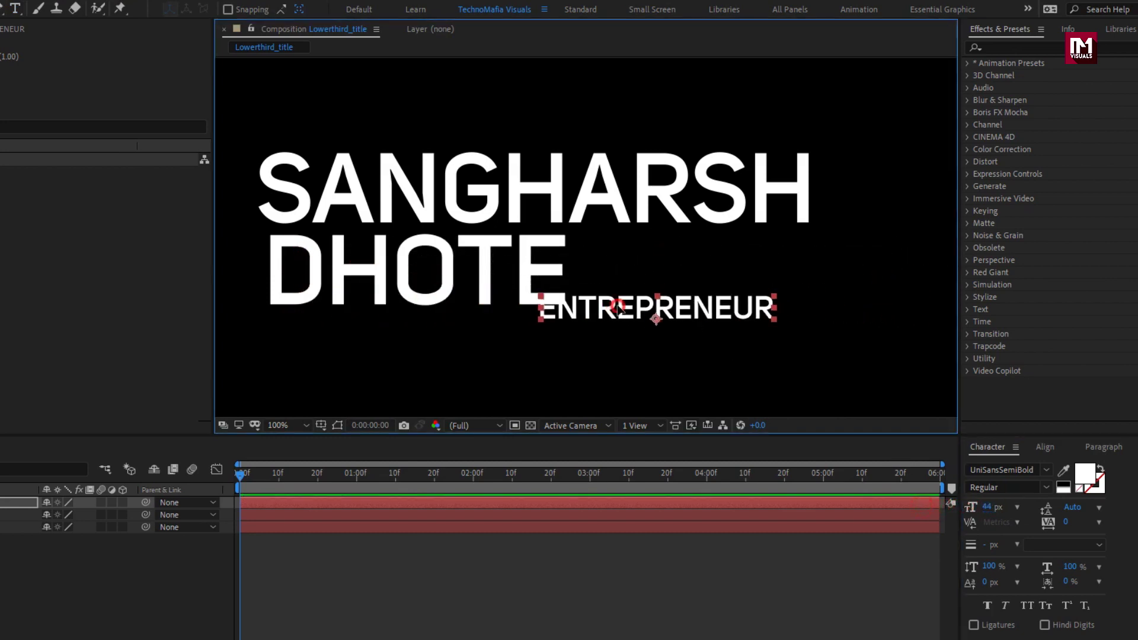
left_click_drag(618, 307, 652, 246)
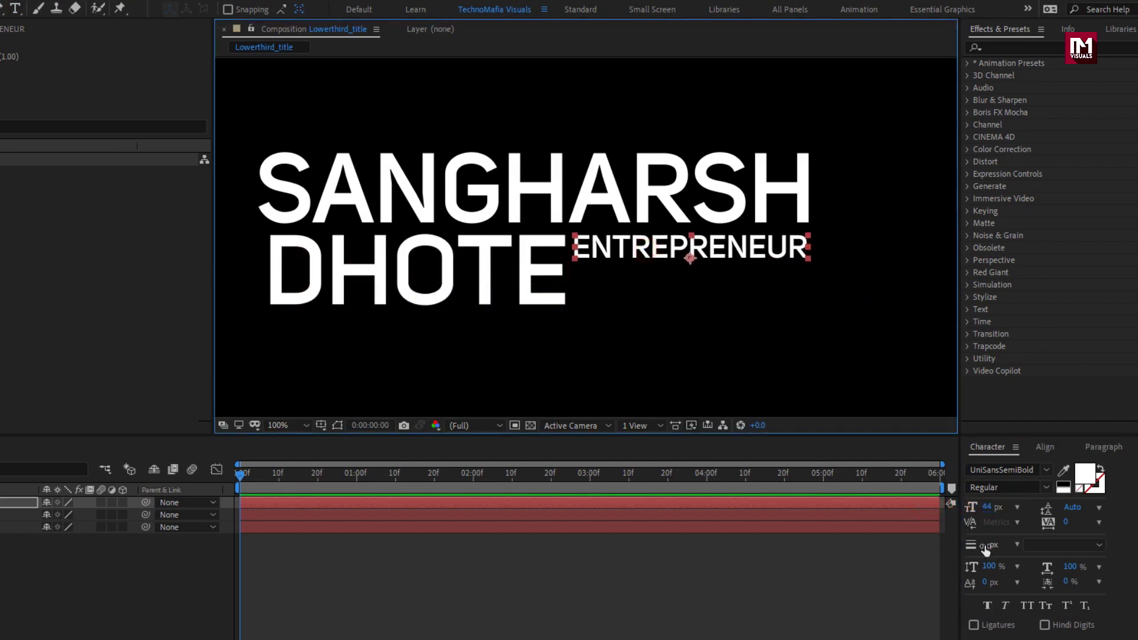
left_click_drag(991, 509, 985, 507)
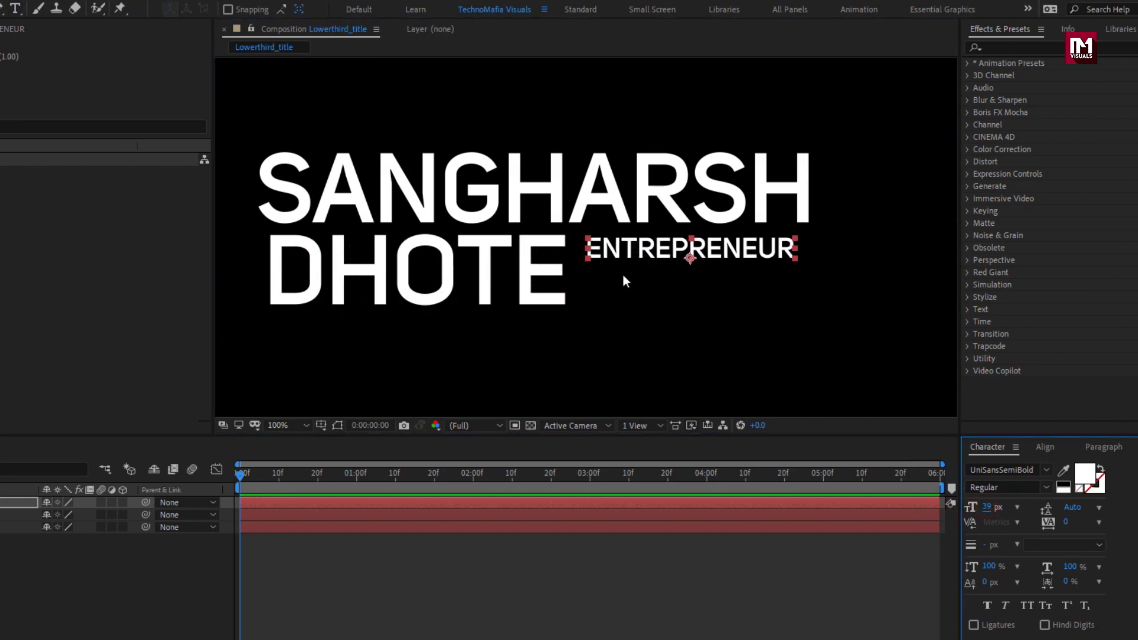
left_click_drag(622, 255, 611, 254)
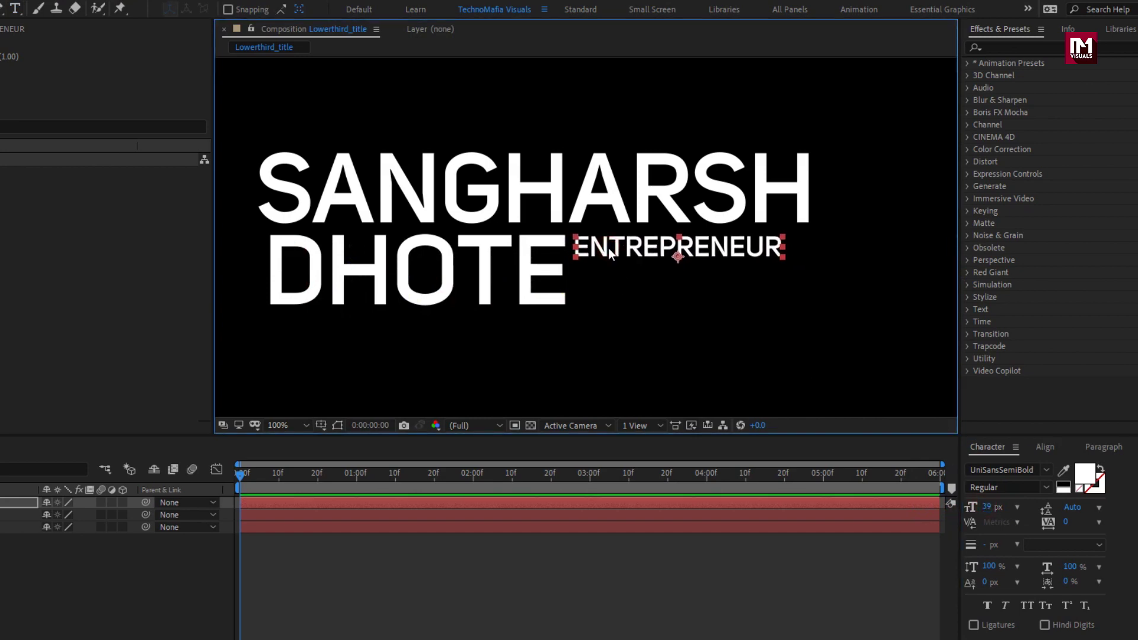
- Add FREELANCER and YOUTUBER as new lines under ENTREPRENEUR and shift the caption slightly right
double_click(609, 250)
left_click(781, 246)
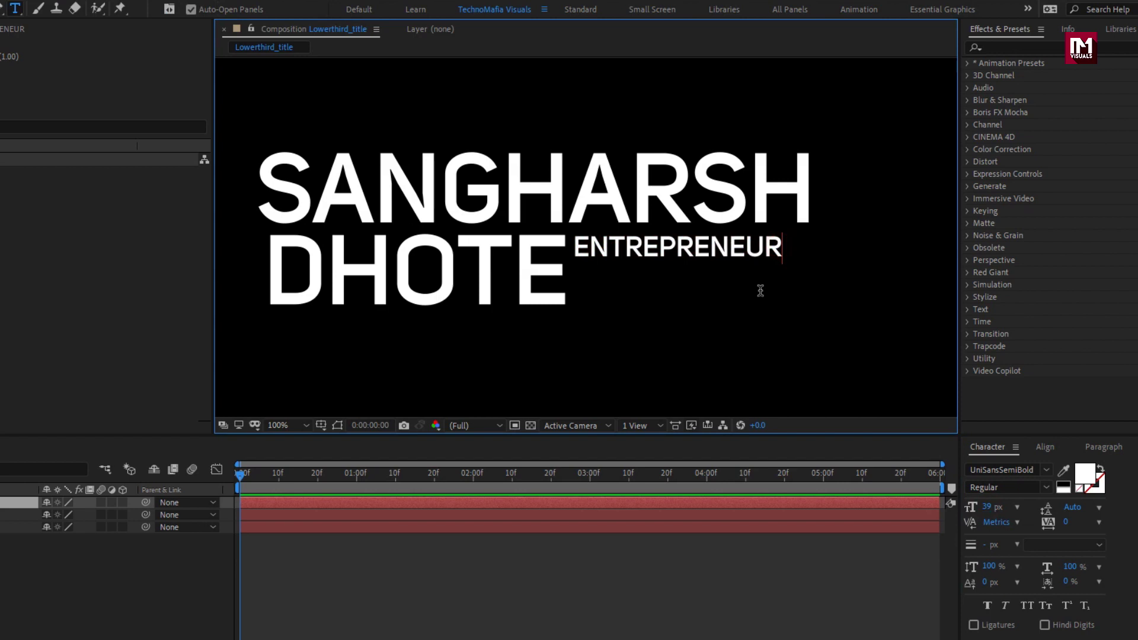
key("Return")
type("FREE")
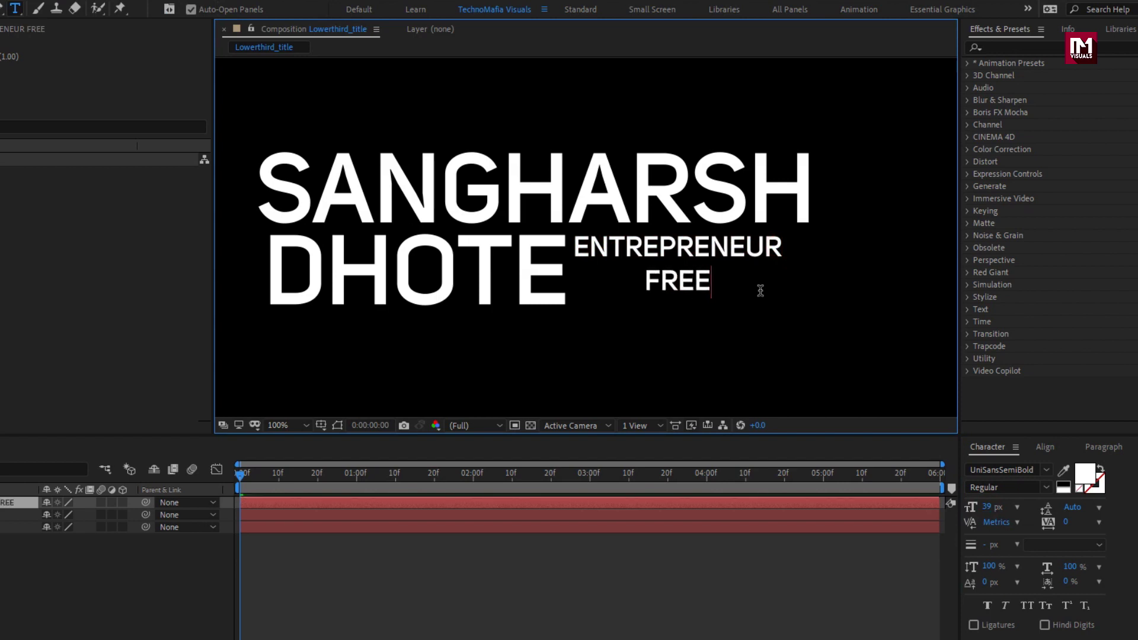
type("LANC")
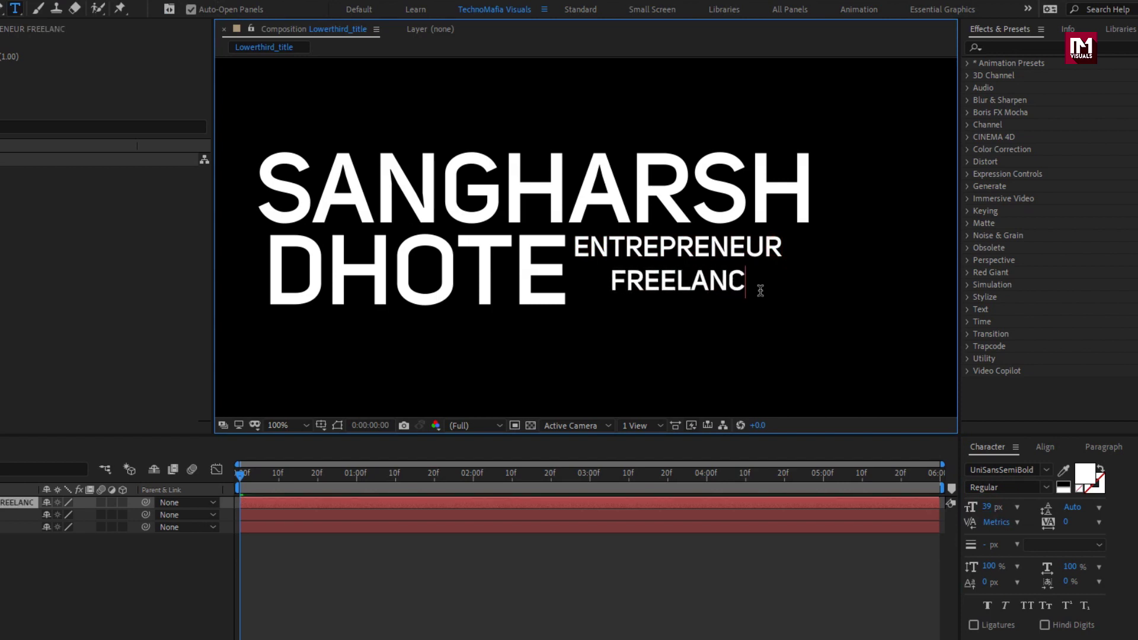
type("ER ")
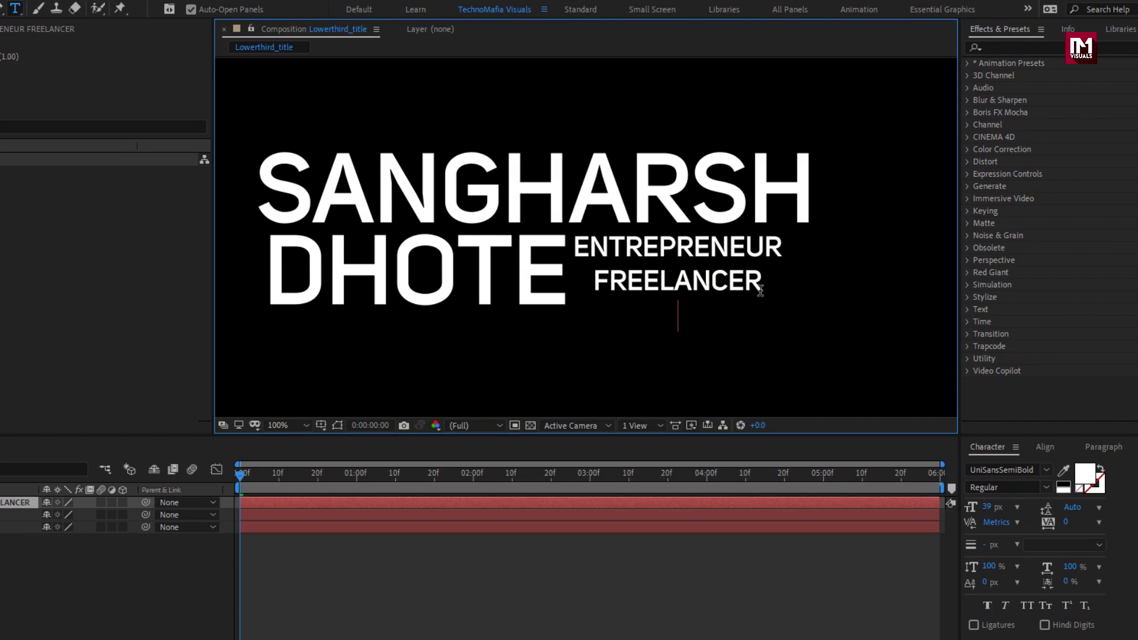
type("YOUTUBER")
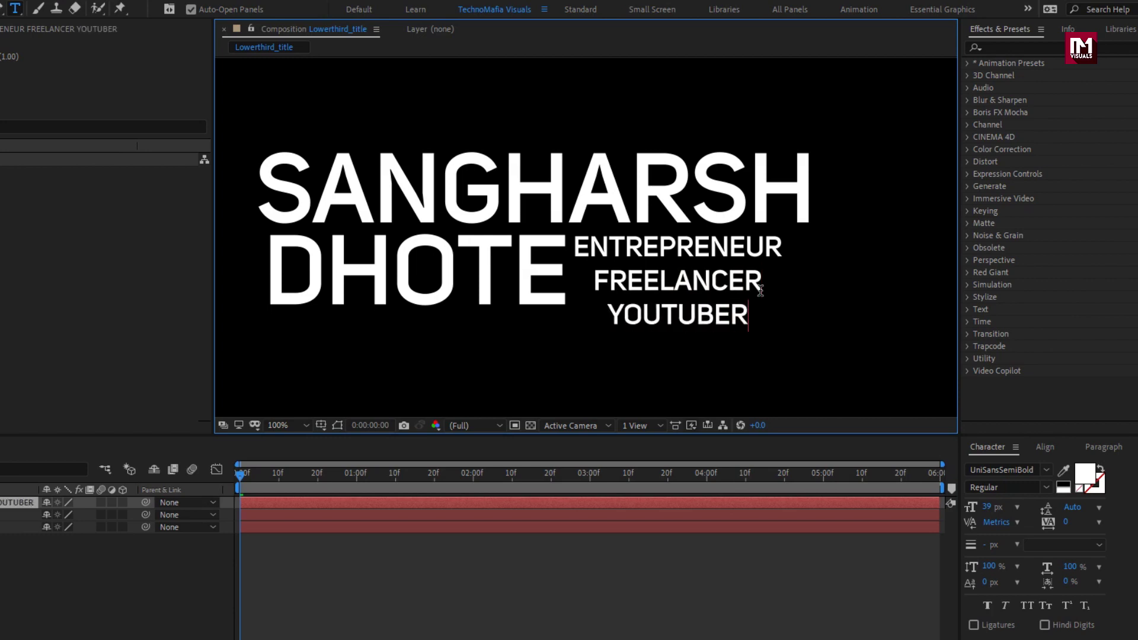
key("KP_Enter")
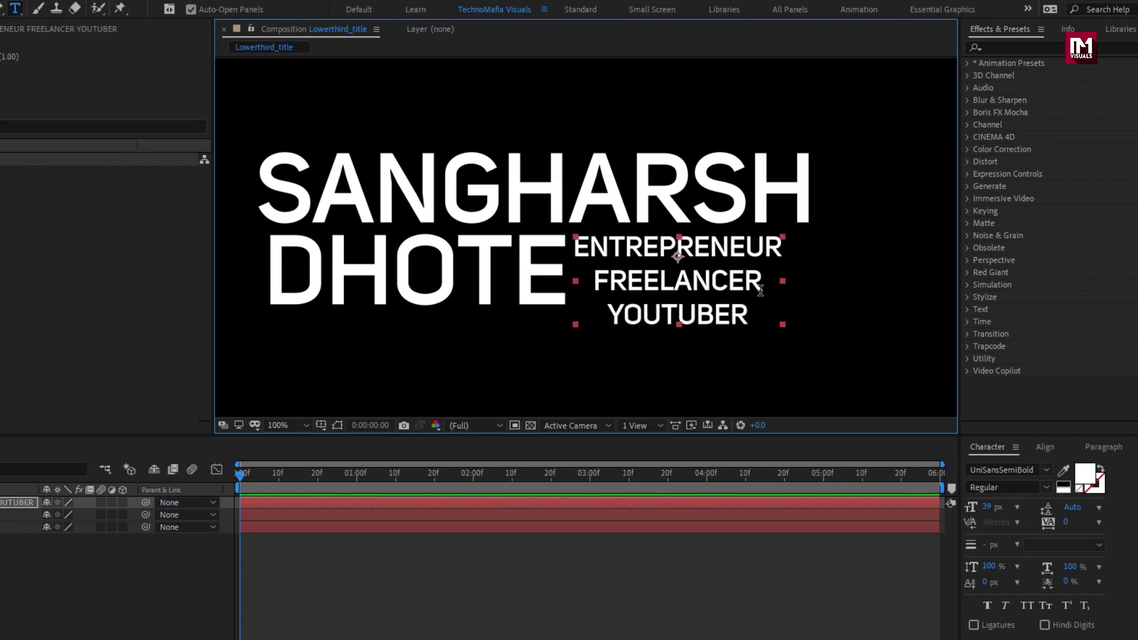
key("v")
left_click_drag(661, 265, 673, 265)
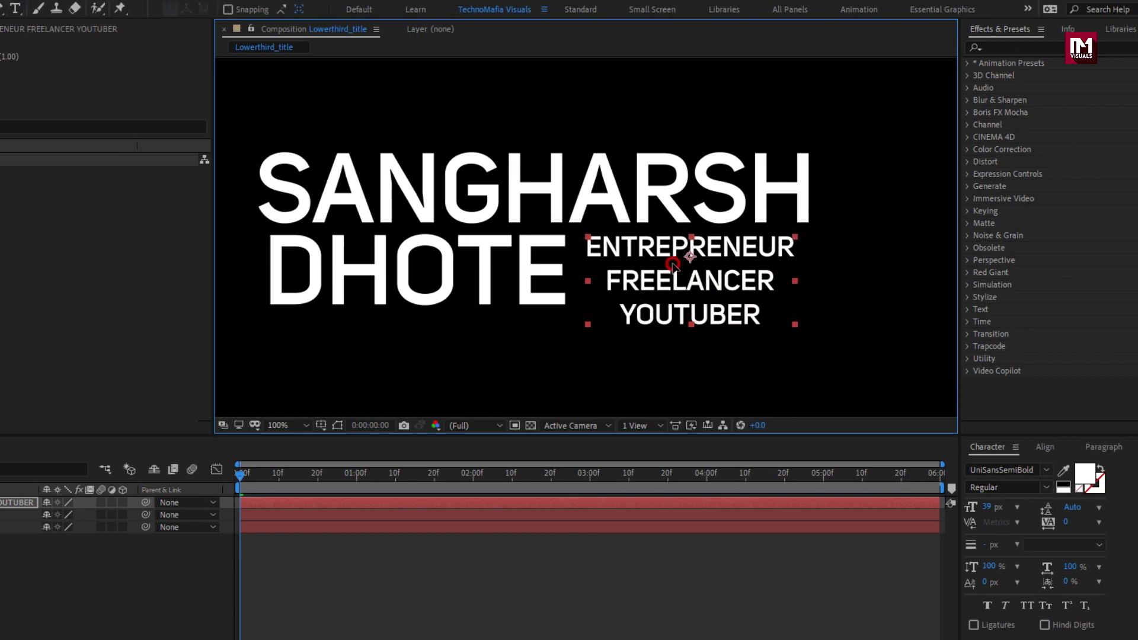
- Left-align the caption lines and move the block to start beside DHOTE
left_click(1091, 448)
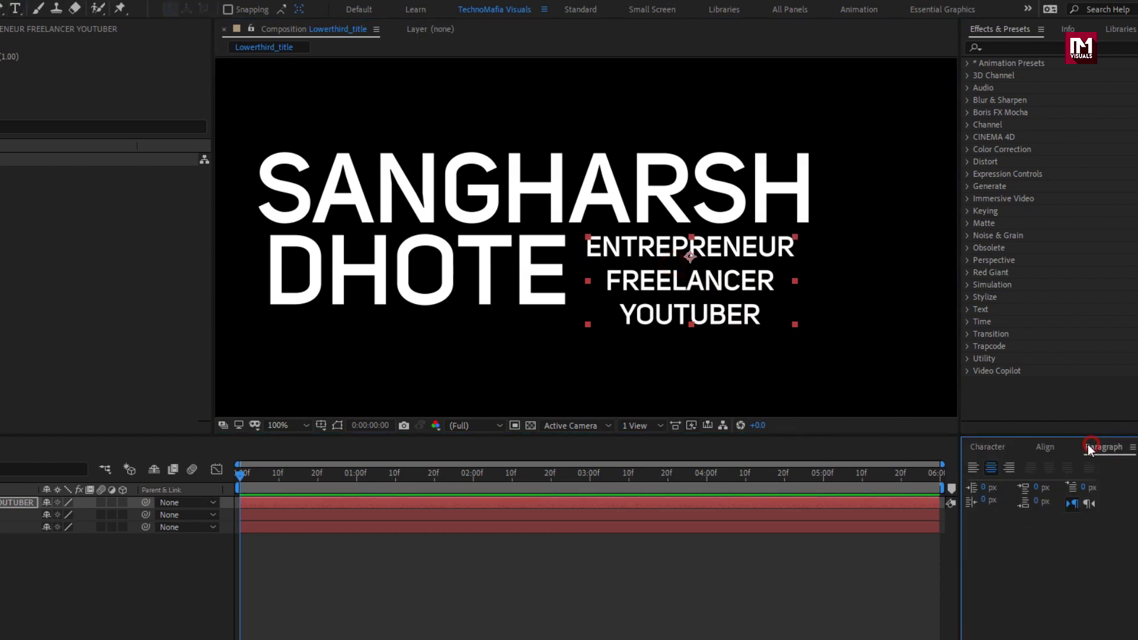
left_click(970, 469)
left_click_drag(745, 283, 634, 283)
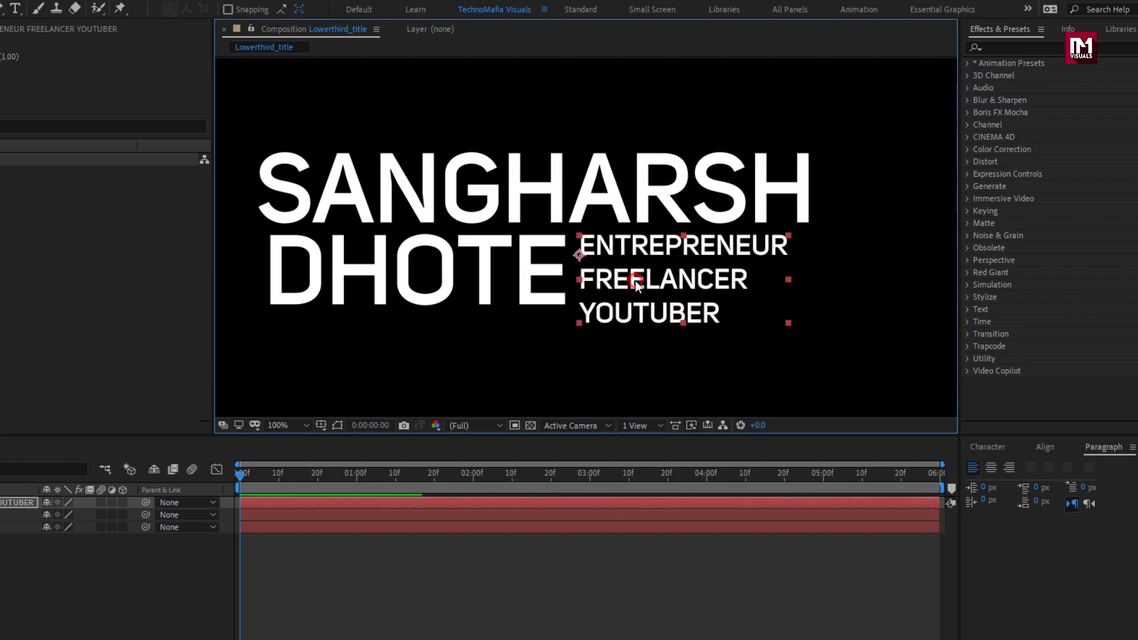
- Set the caption leading to 33 px and tracking to 70, then fit the view
left_click(984, 450)
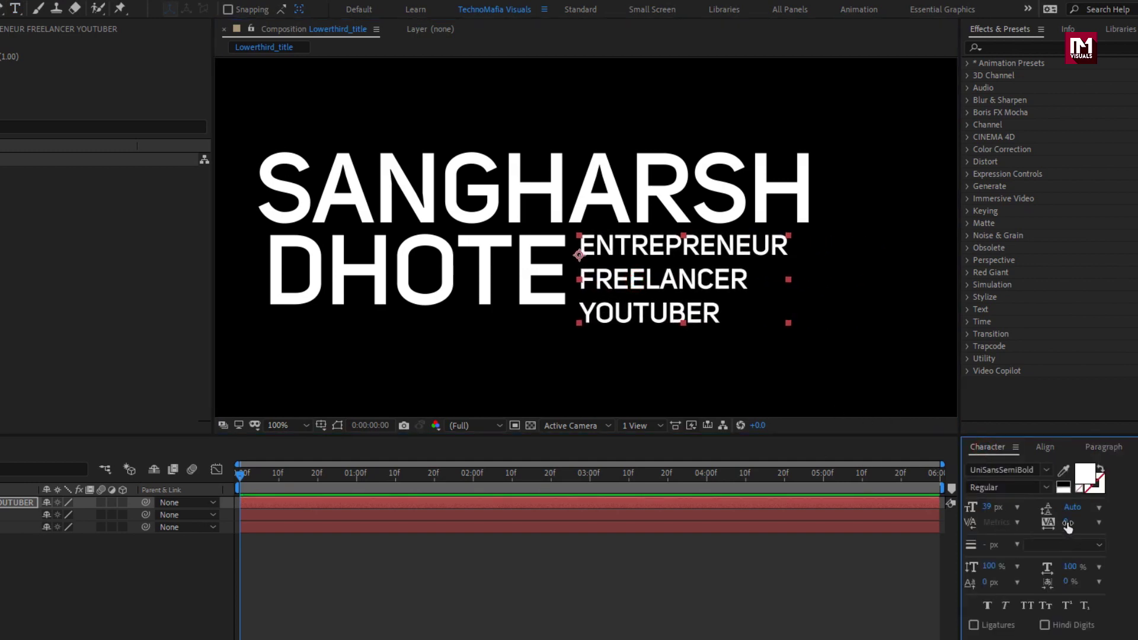
mouse_move(1073, 508)
left_mouse_down()
mouse_move(1106, 508)
mouse_move(1095, 507)
left_mouse_up()
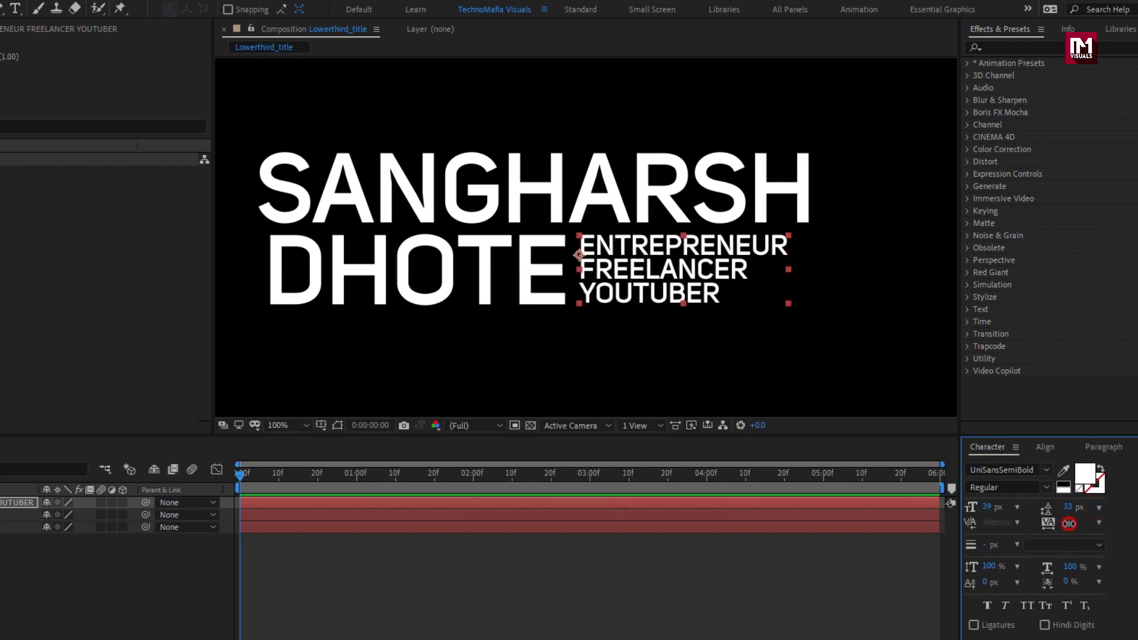
left_click_drag(1068, 524, 1114, 522)
left_click_drag(623, 287, 618, 286)
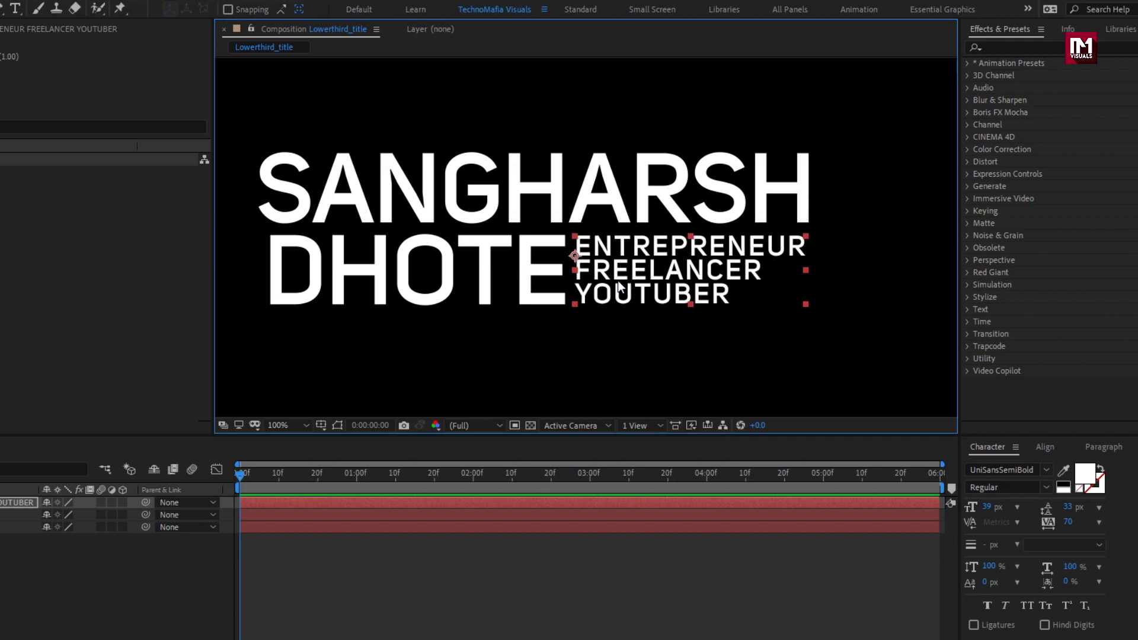
left_click(287, 425)
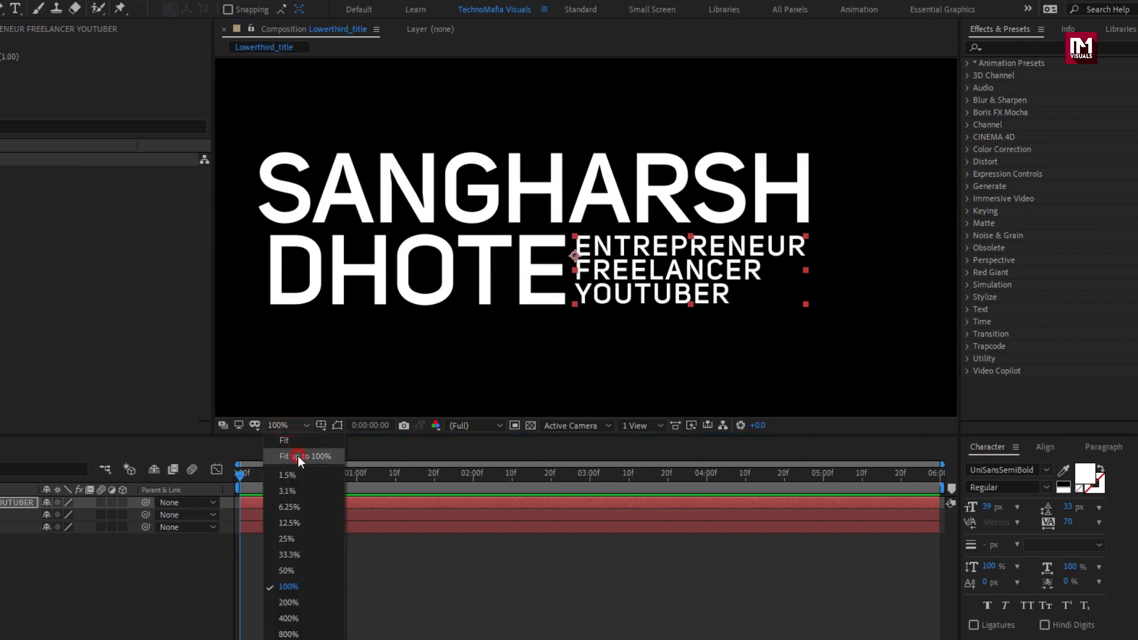
left_click(297, 457)
left_click(108, 604)
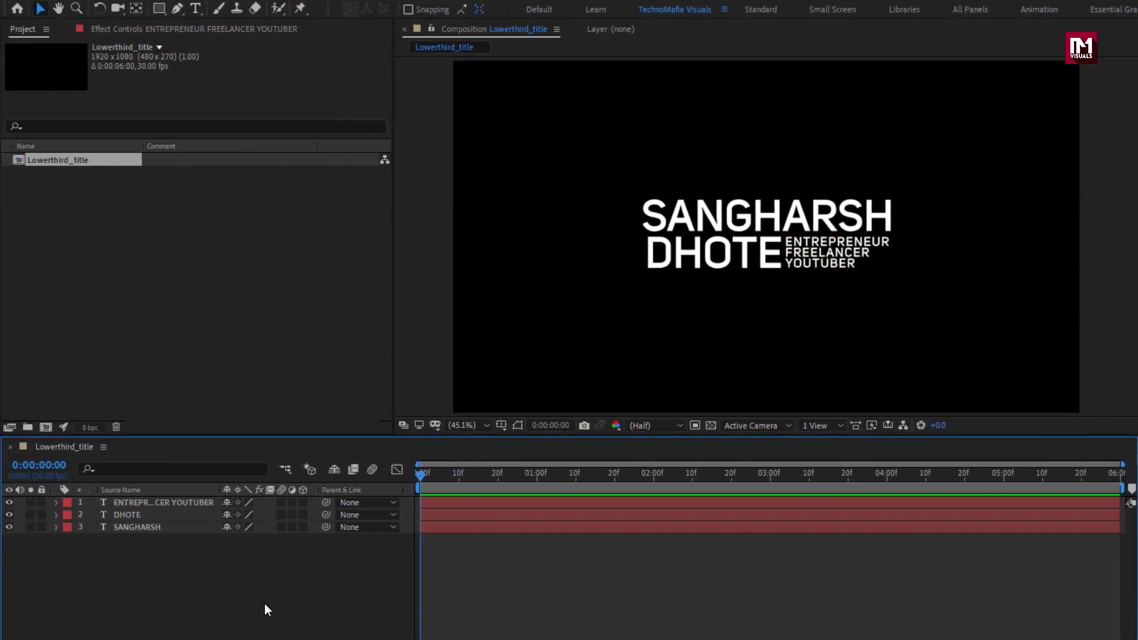
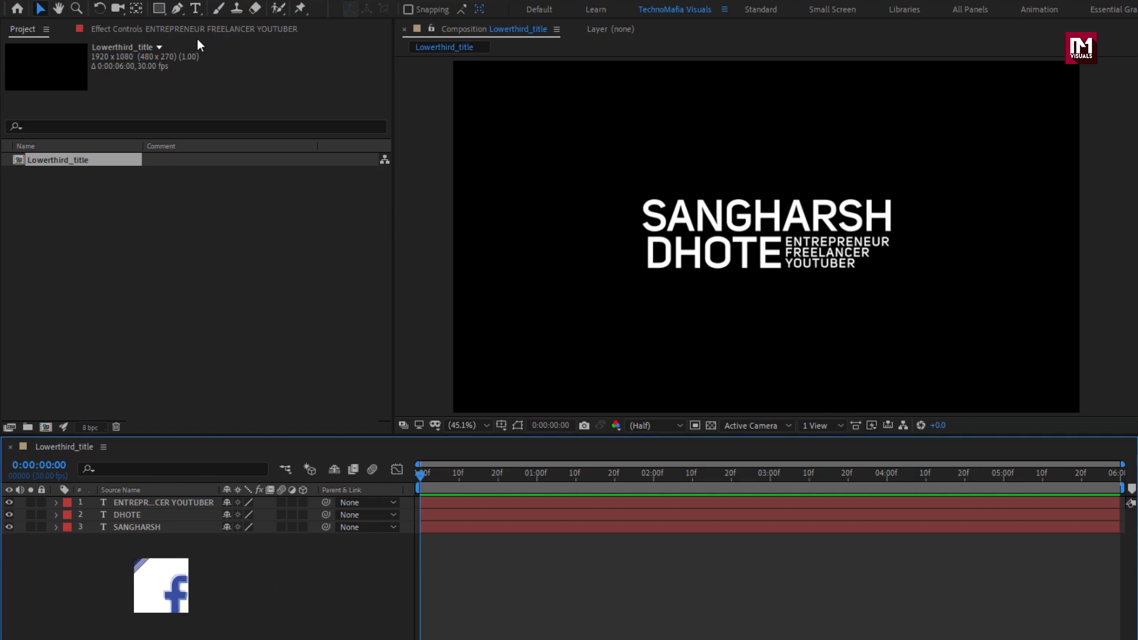
- Set the Rectangle tool to a solid red fill with no stroke
left_click(157, 13)
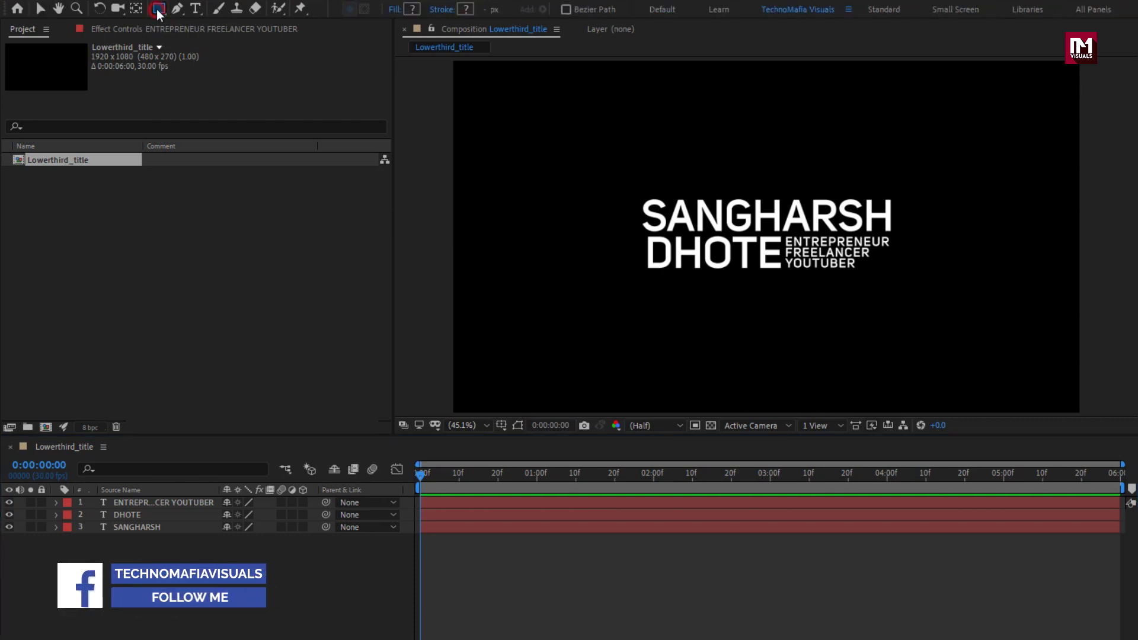
left_click(396, 10)
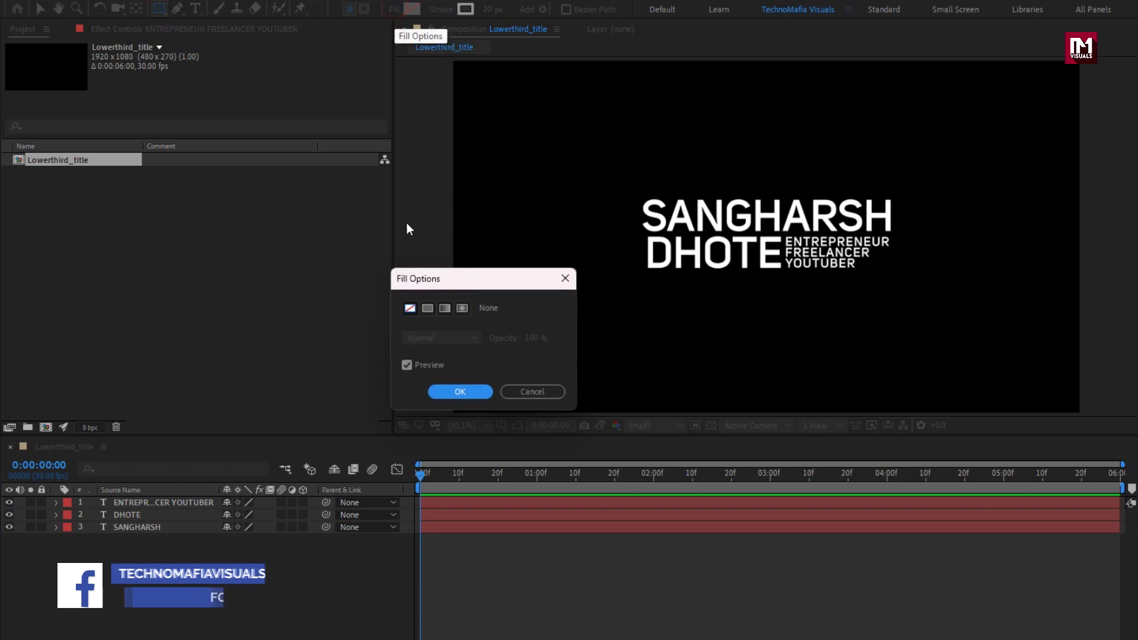
left_click(424, 308)
left_click(442, 394)
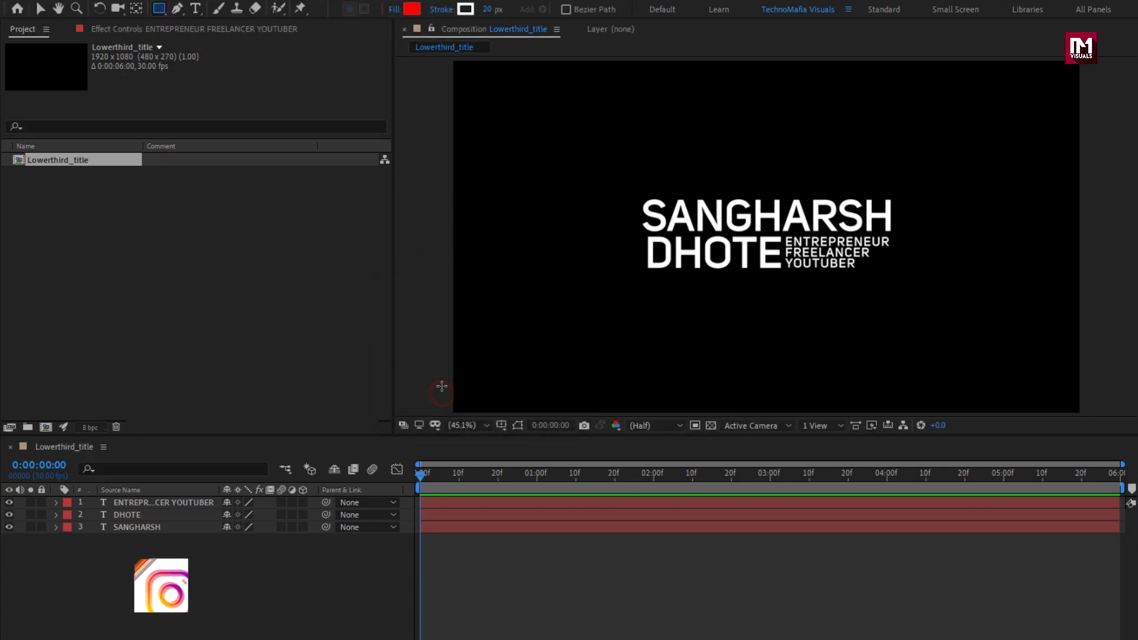
left_click(440, 10)
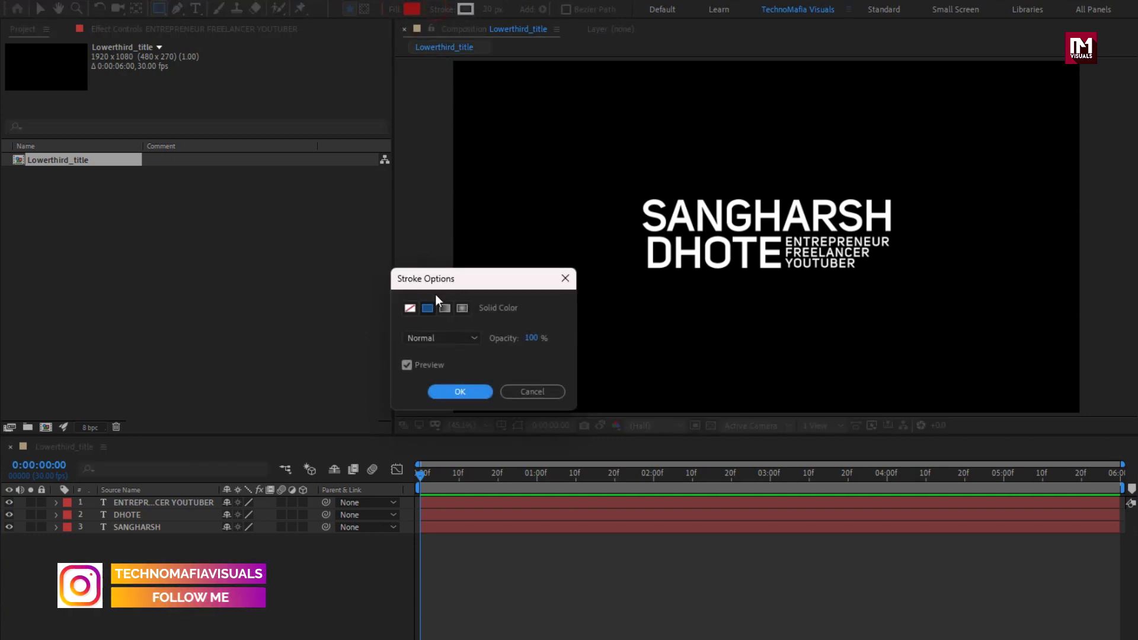
left_click(410, 307)
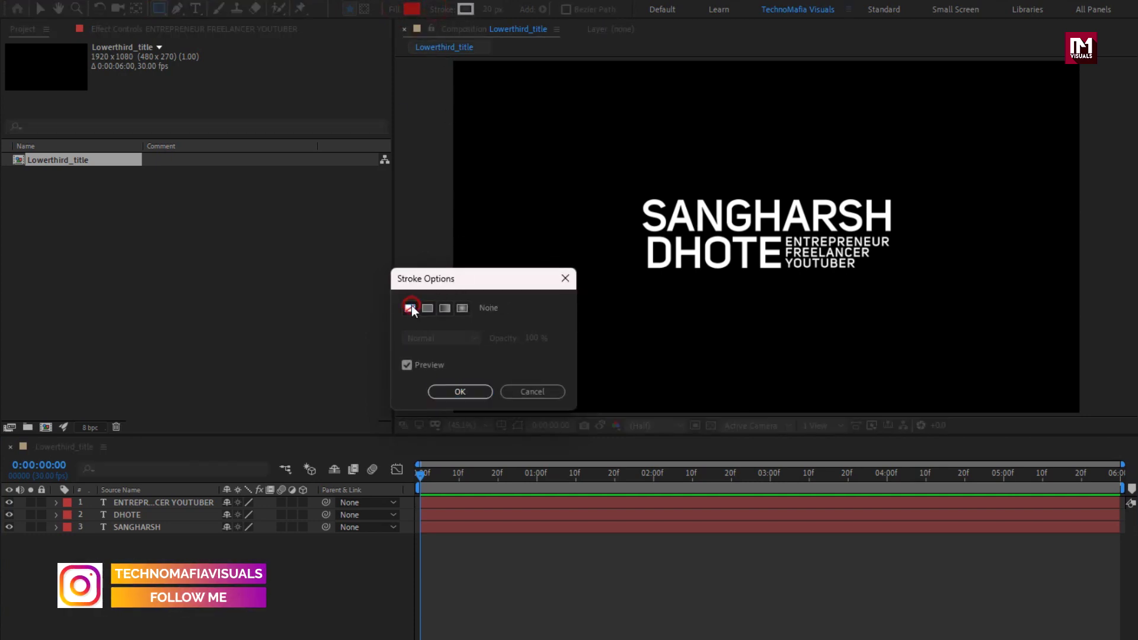
left_click(466, 394)
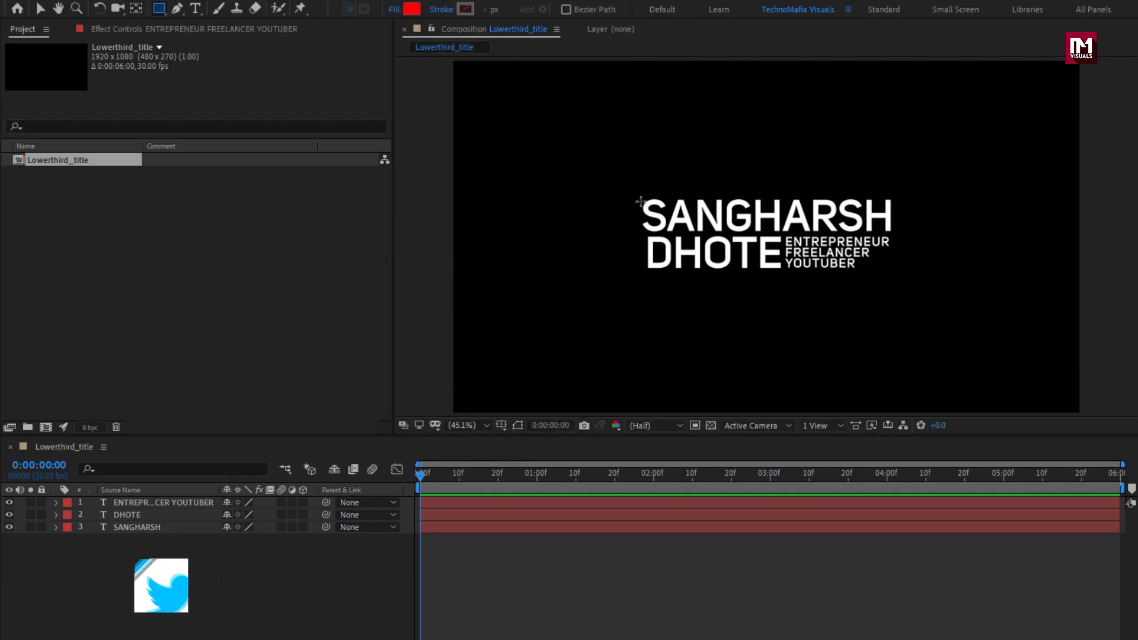
- Draw a rectangle over SANGHARSH, place Shape Layer 1 above it, and make it SANGHARSH's alpha matte
left_click_drag(615, 182, 928, 232)
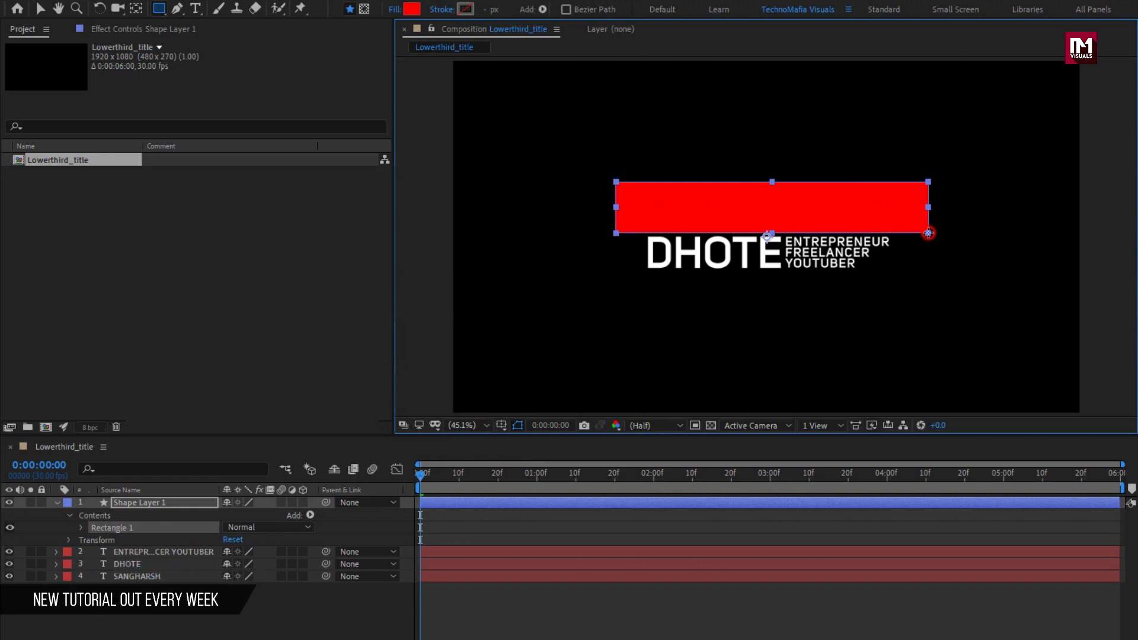
left_click(57, 503)
left_click_drag(133, 504, 159, 531)
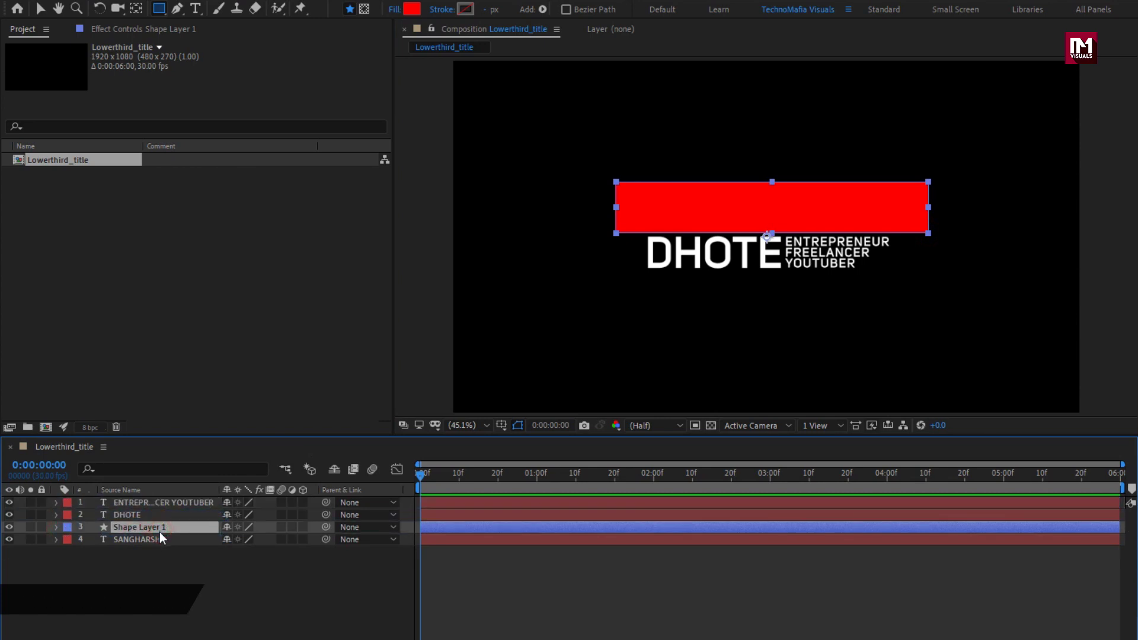
left_click(140, 538)
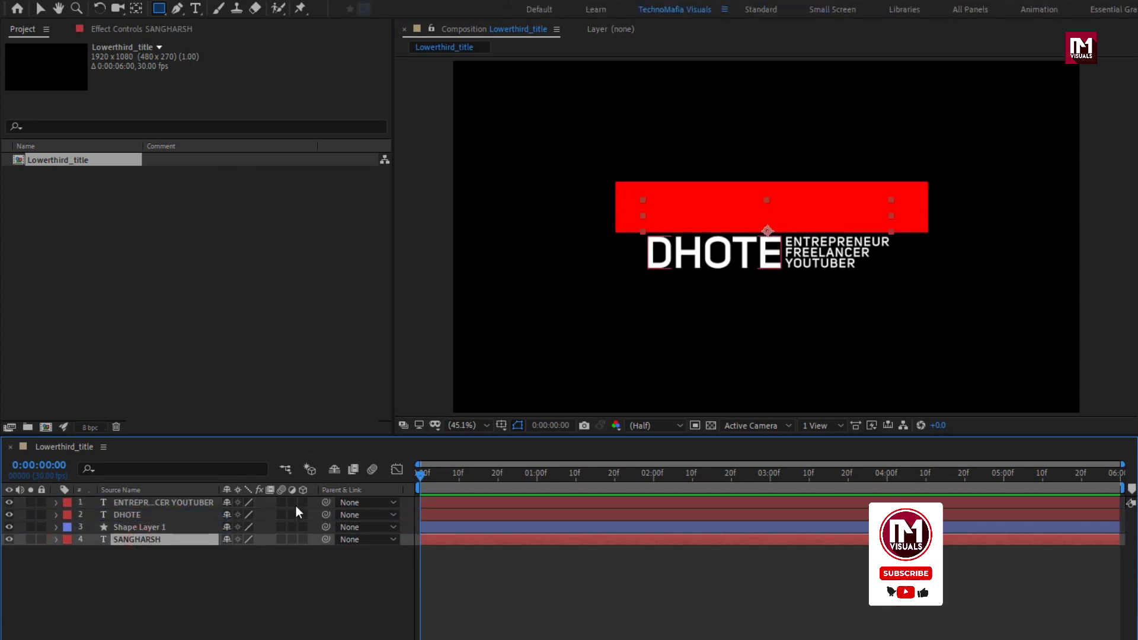
key("F4")
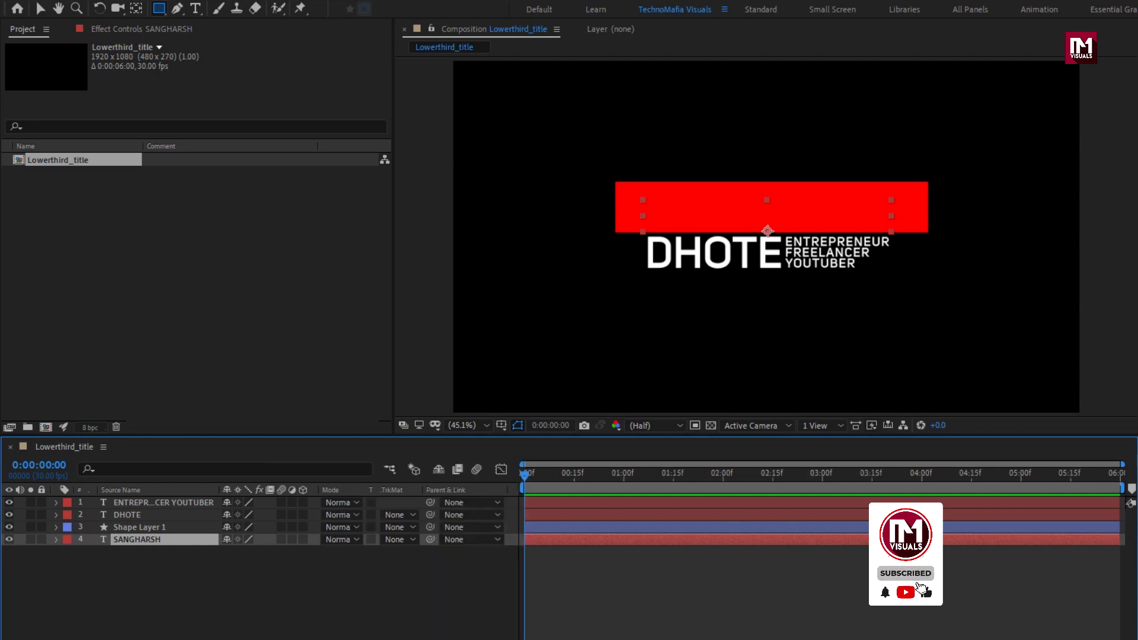
left_click(400, 540)
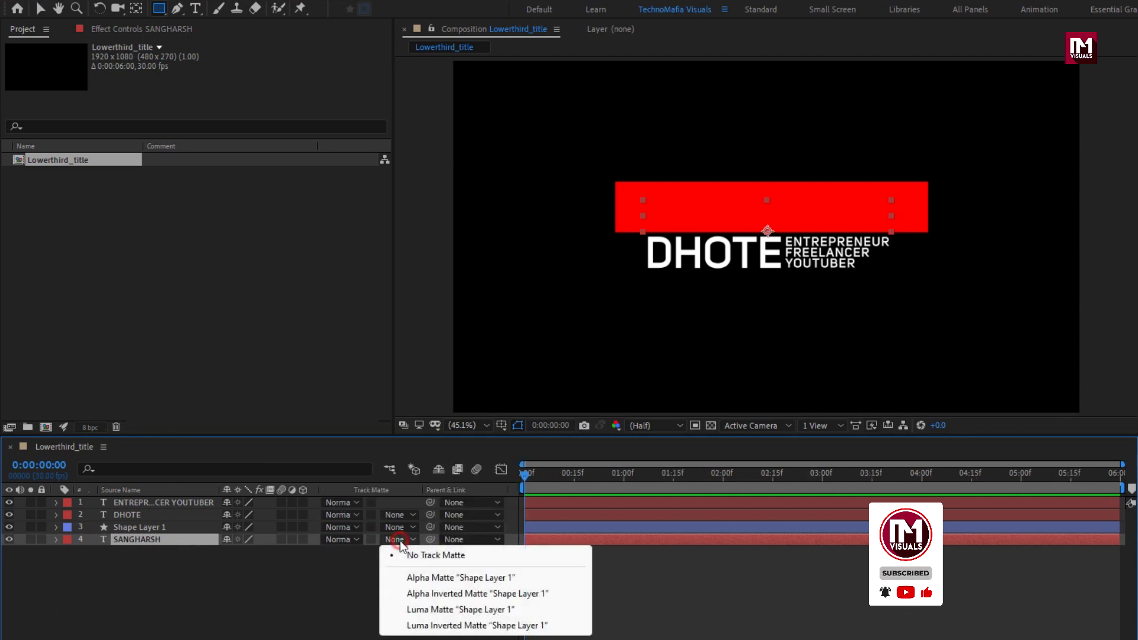
left_click(482, 578)
left_click(333, 595)
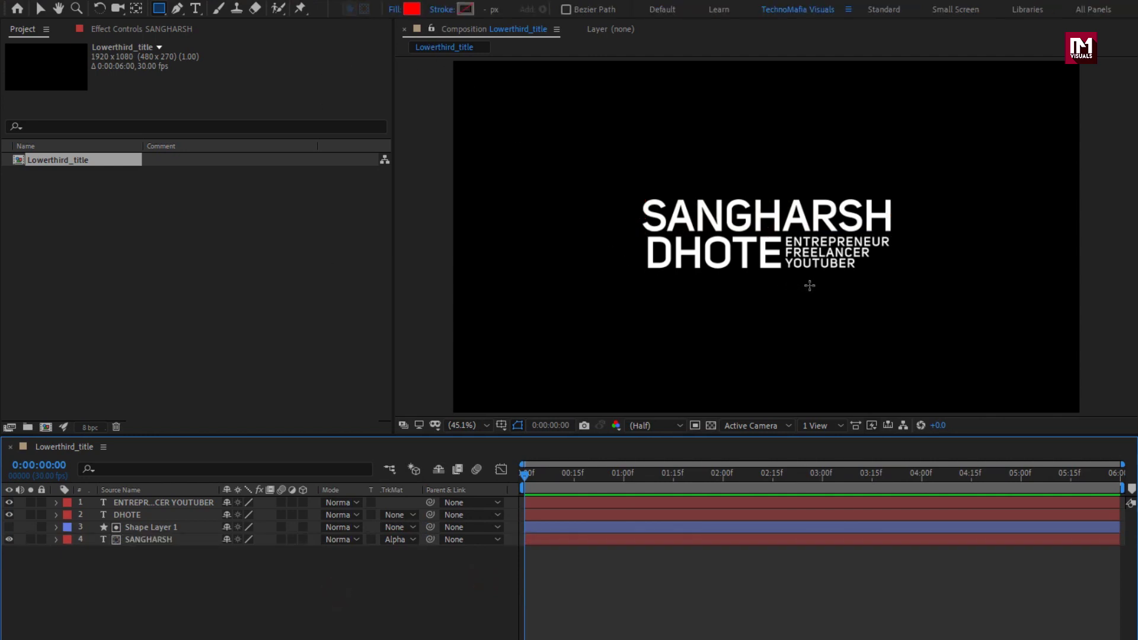
- Draw a rectangle over DHOTE, move Shape Layer 2 above it, and set it as DHOTE's alpha matte
mouse_move(825, 289)
left_mouse_down()
mouse_move(704, 279)
mouse_move(628, 231)
left_mouse_up()
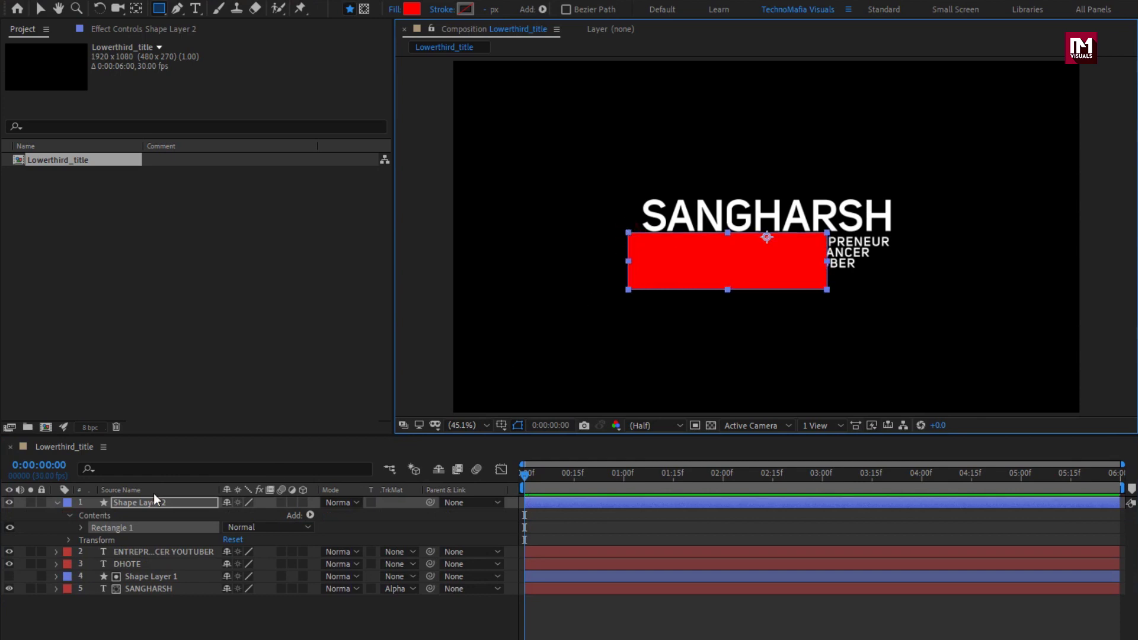
left_click(58, 502)
left_click_drag(127, 501, 140, 525)
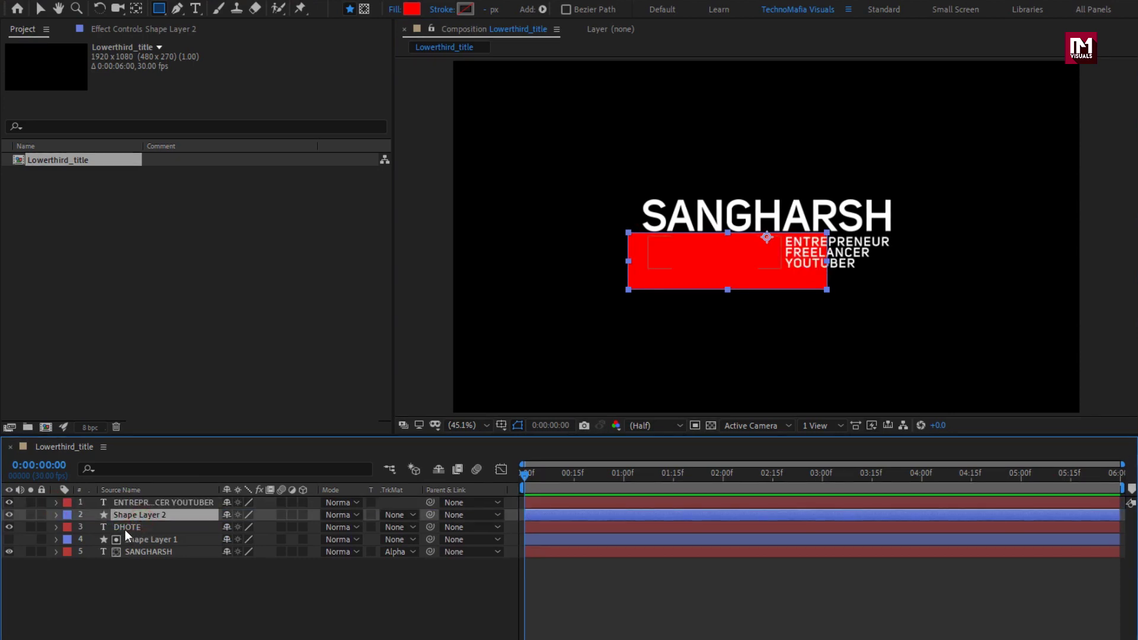
left_click(126, 527)
left_click(394, 527)
left_click(433, 566)
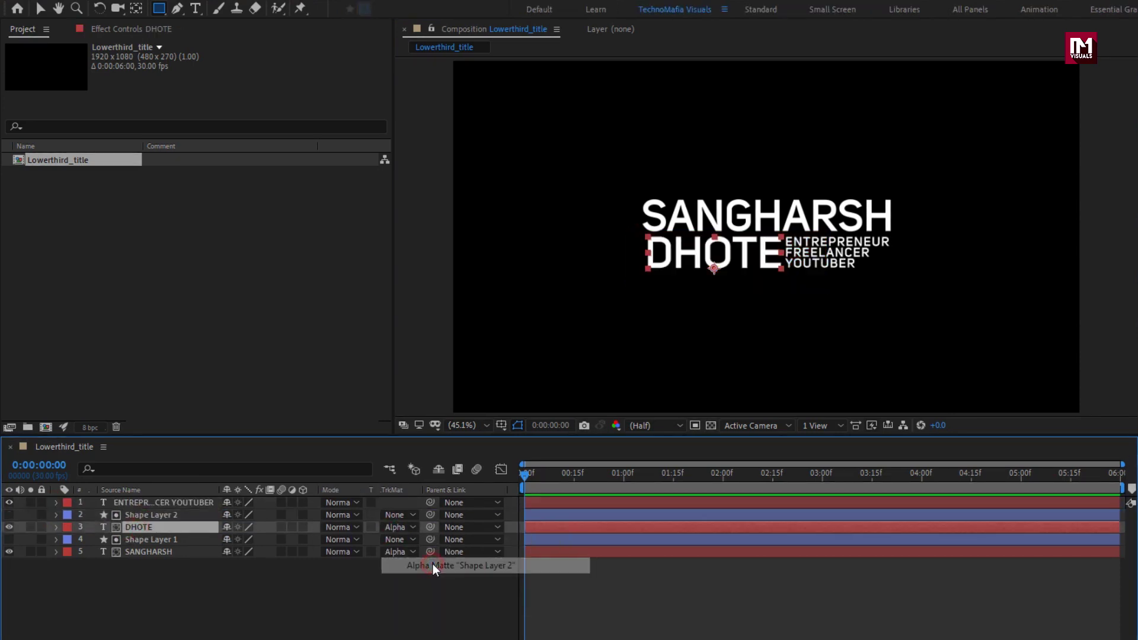
left_click(369, 584)
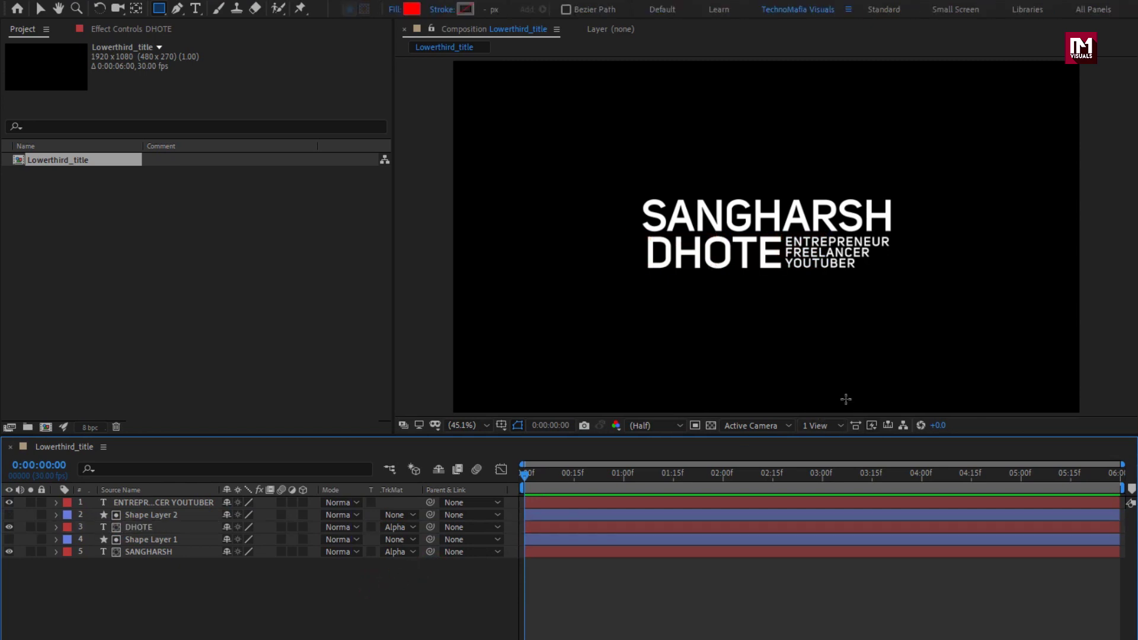
- Draw a rectangle over the ENTREPRENEUR text and set Shape Layer 3 as its alpha matte
left_click_drag(919, 292, 786, 230)
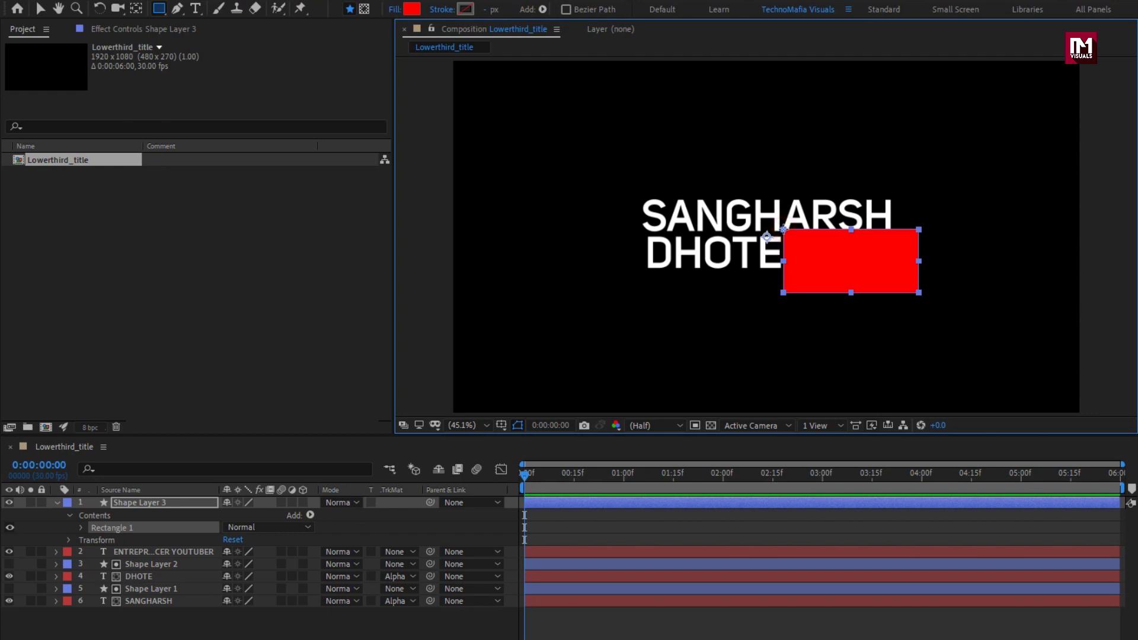
left_click(56, 504)
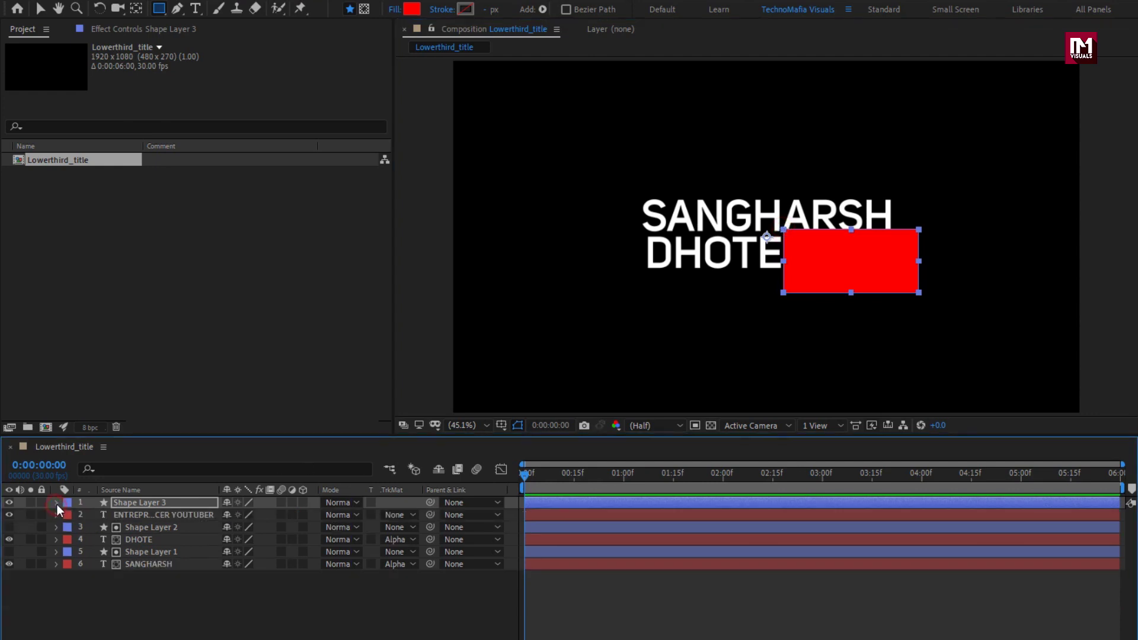
left_click(132, 515)
left_click(394, 515)
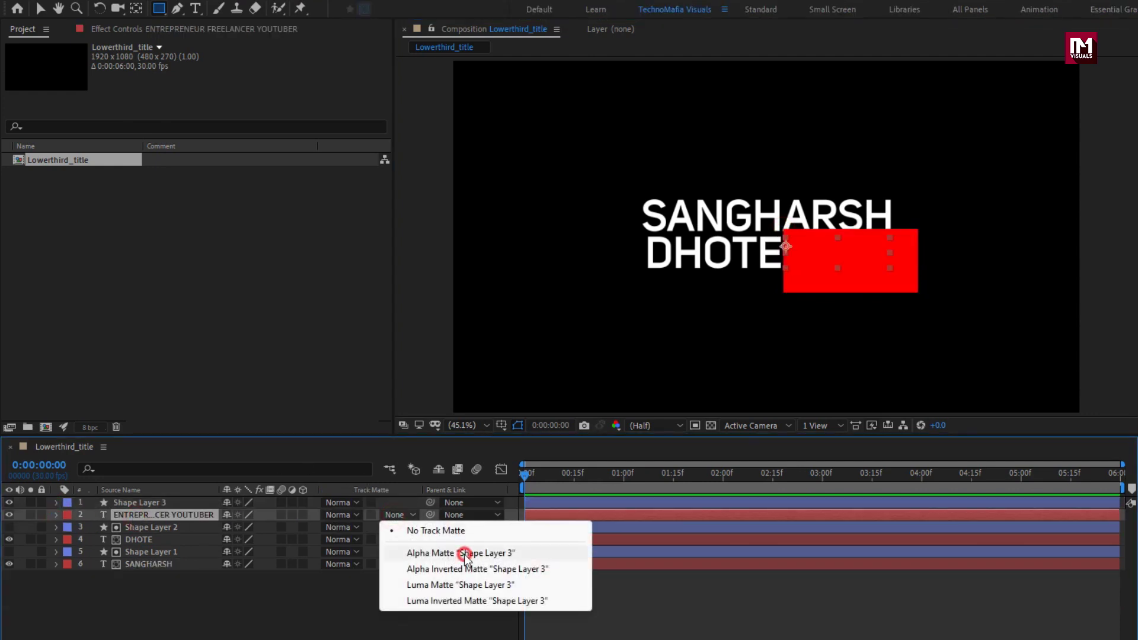
left_click(465, 557)
left_click(409, 603)
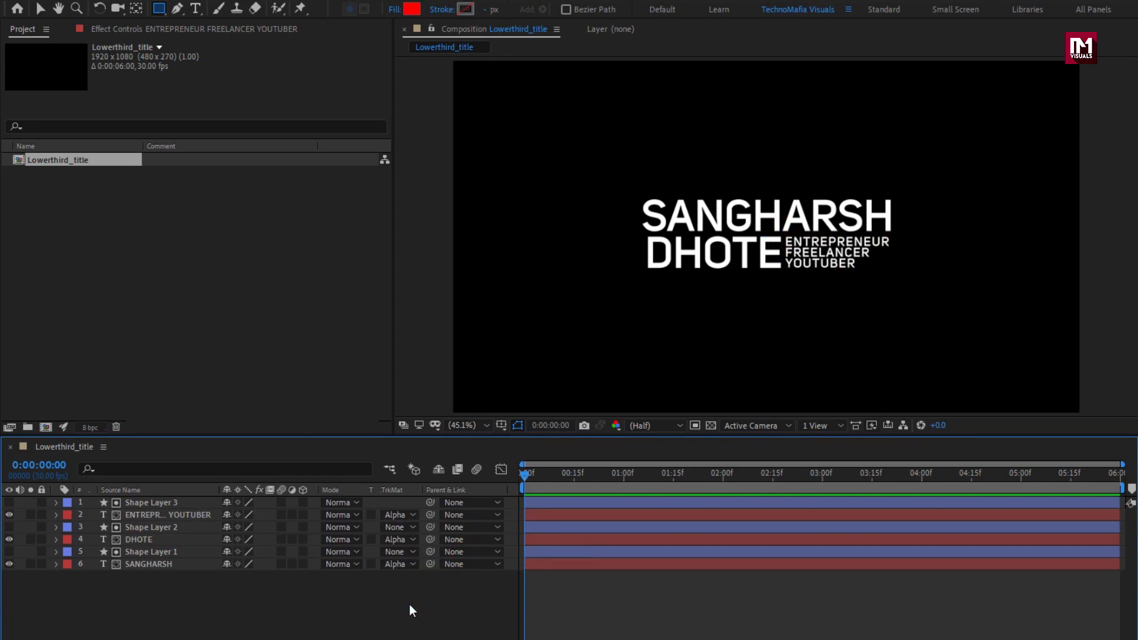
- Add Position keyframes at 1:15 on SANGHARSH and DHOTE for their resting positions
left_click(193, 566)
key("p")
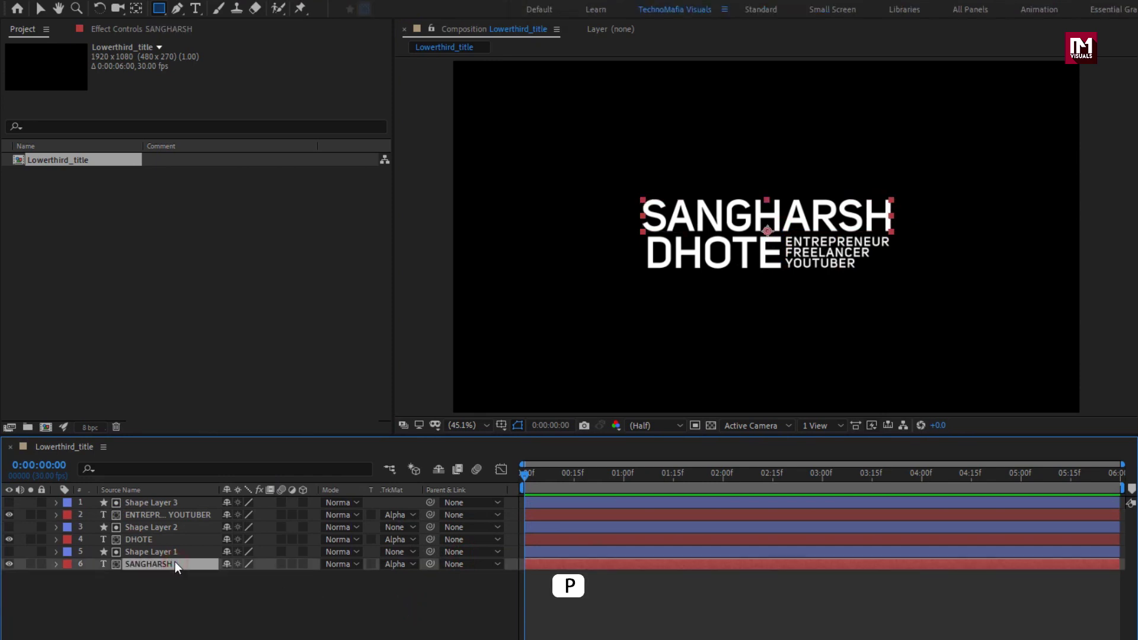
left_click(158, 537)
key("p")
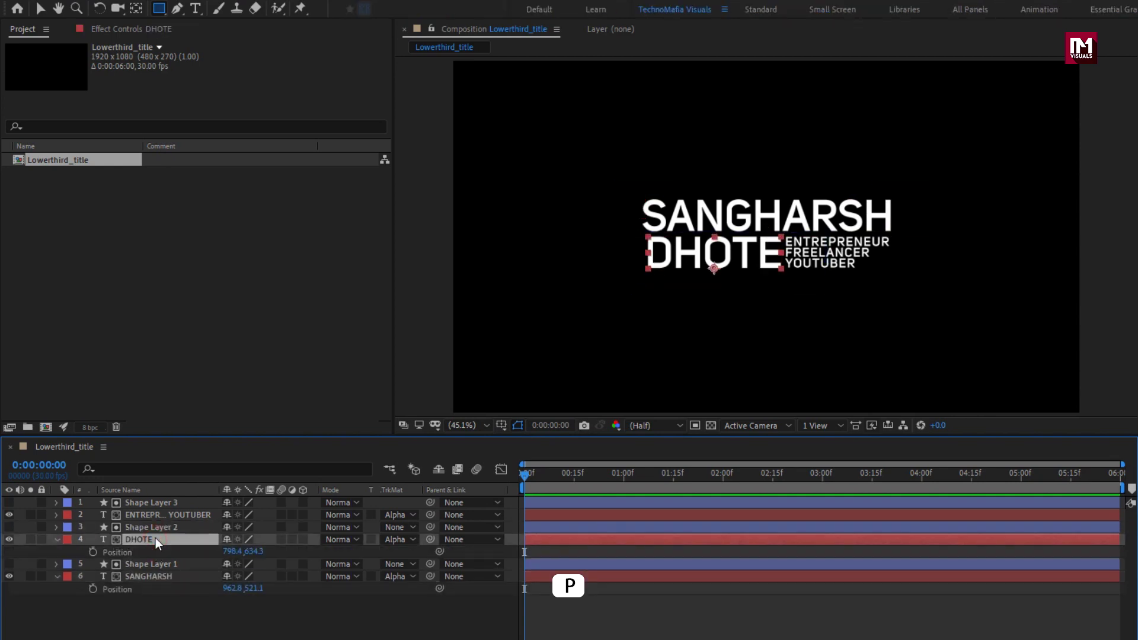
left_click(585, 476)
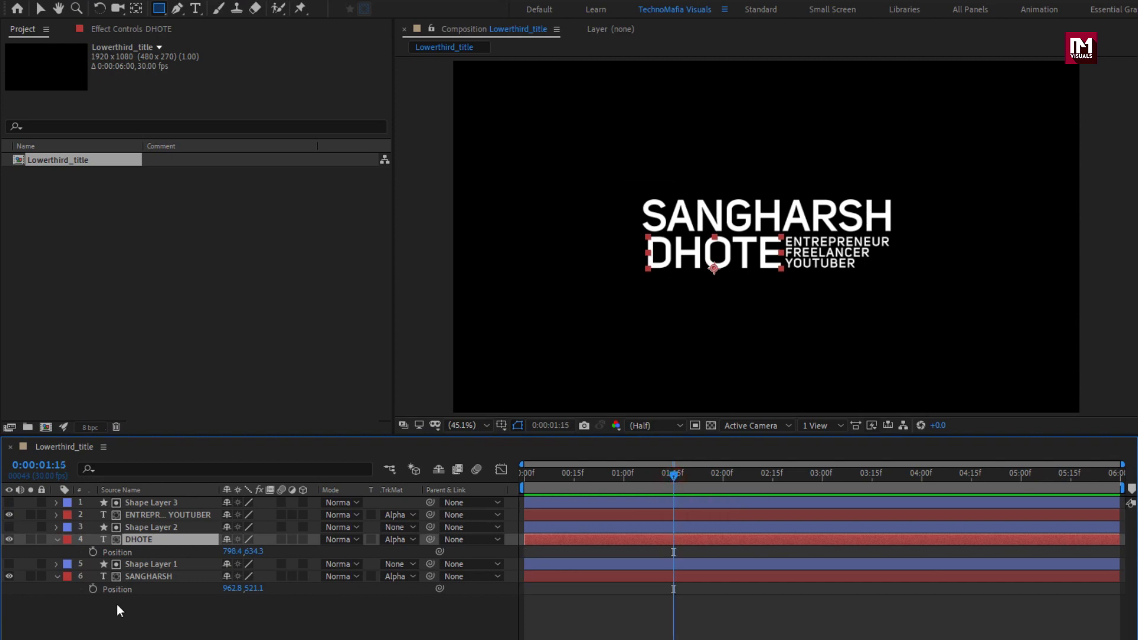
left_click(93, 589)
left_click(93, 552)
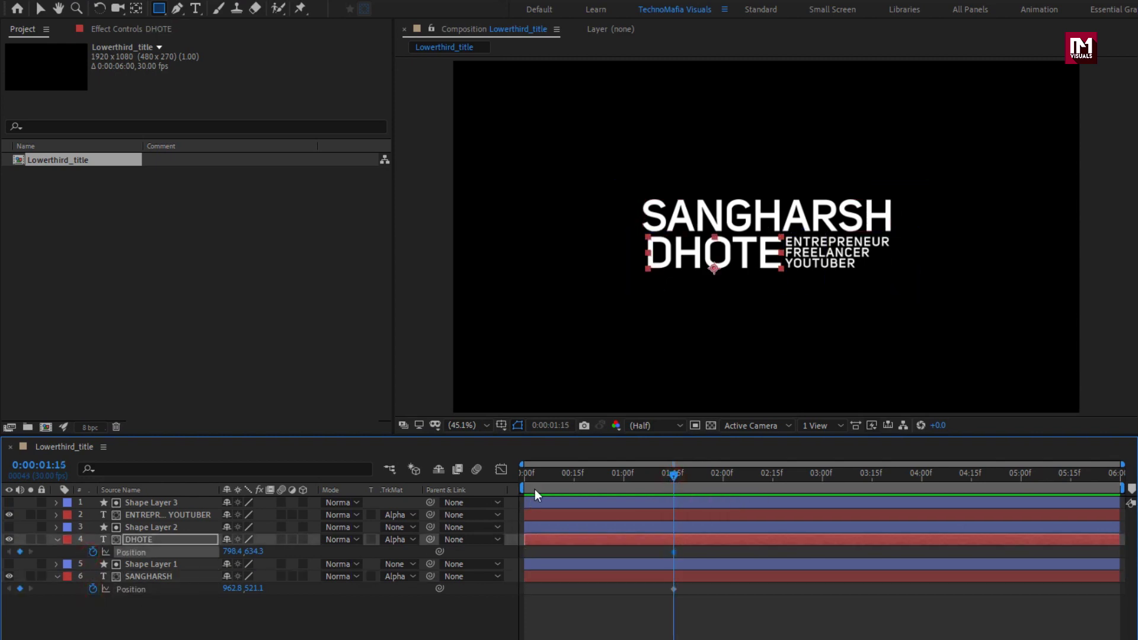
- At frame zero set SANGHARSH to Y 601.1 and DHOTE to Y 512.3, hidden by their mattes
left_click(151, 577)
left_click_drag(254, 588, 347, 590)
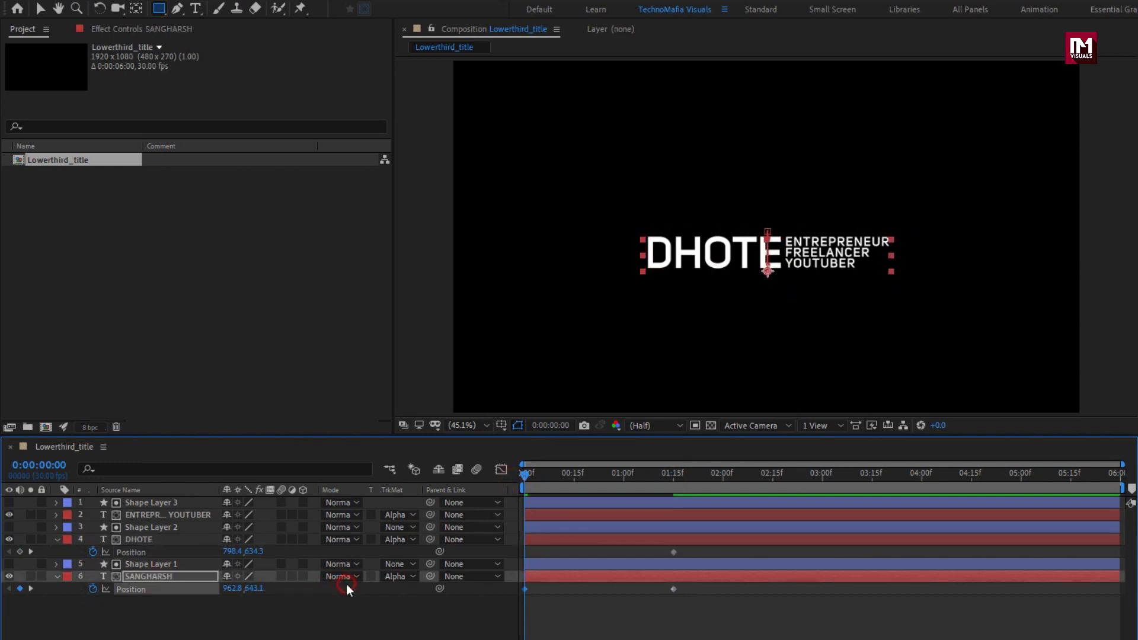
left_click(142, 540)
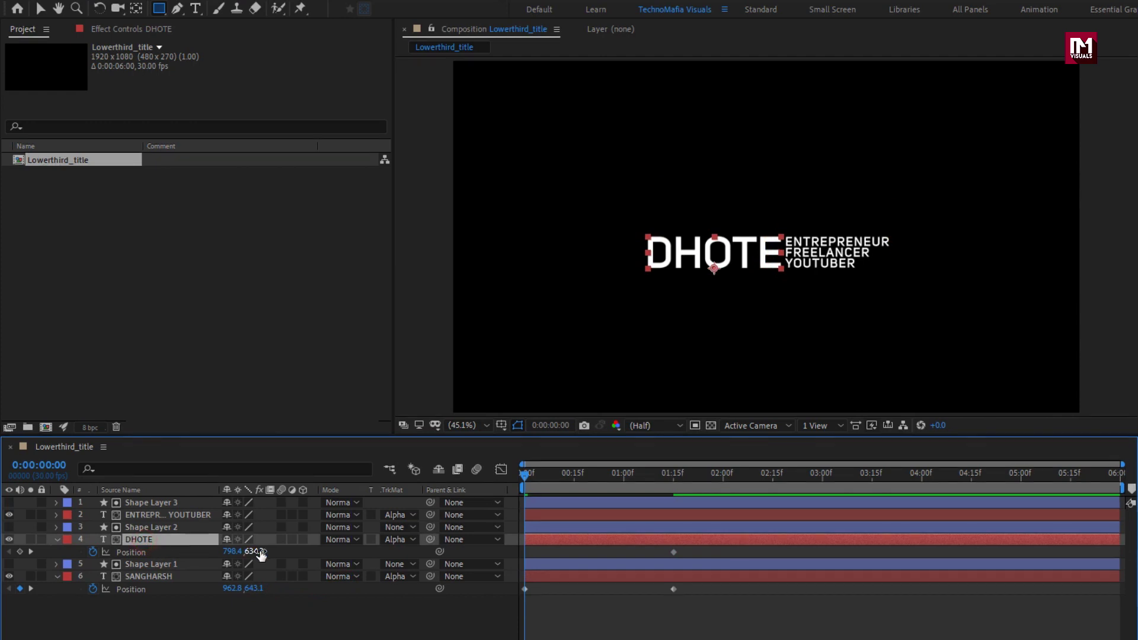
left_click_drag(260, 551, 180, 543)
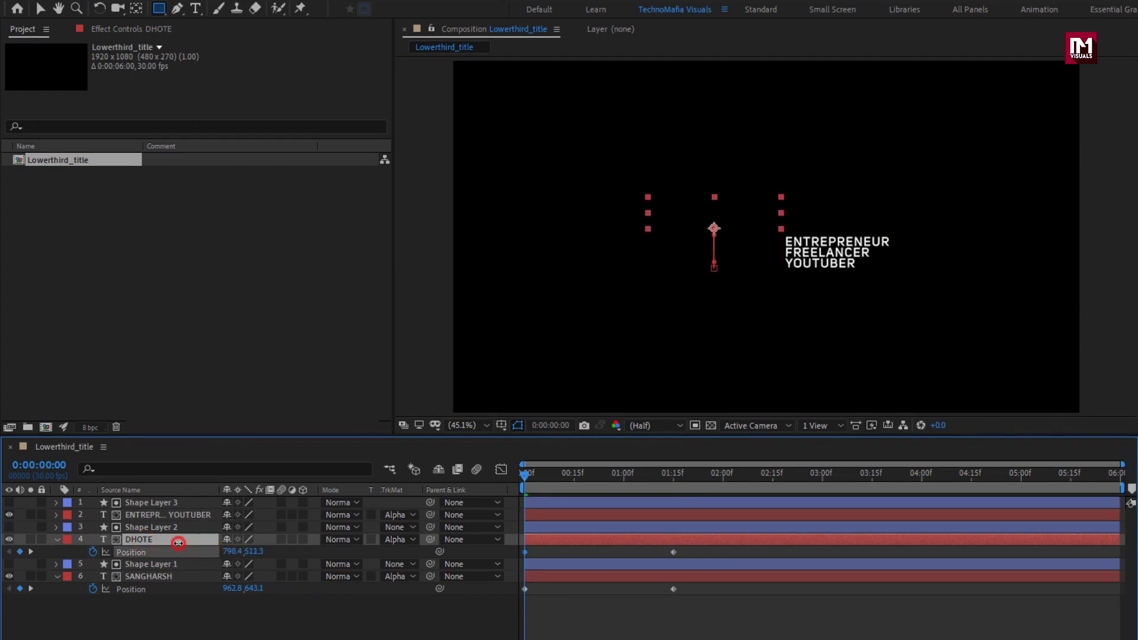
left_click(174, 543)
left_click_drag(524, 479, 659, 466)
left_click_drag(690, 602, 521, 547)
- Apply Easy Ease to the four name Position keyframes
right_click(525, 553)
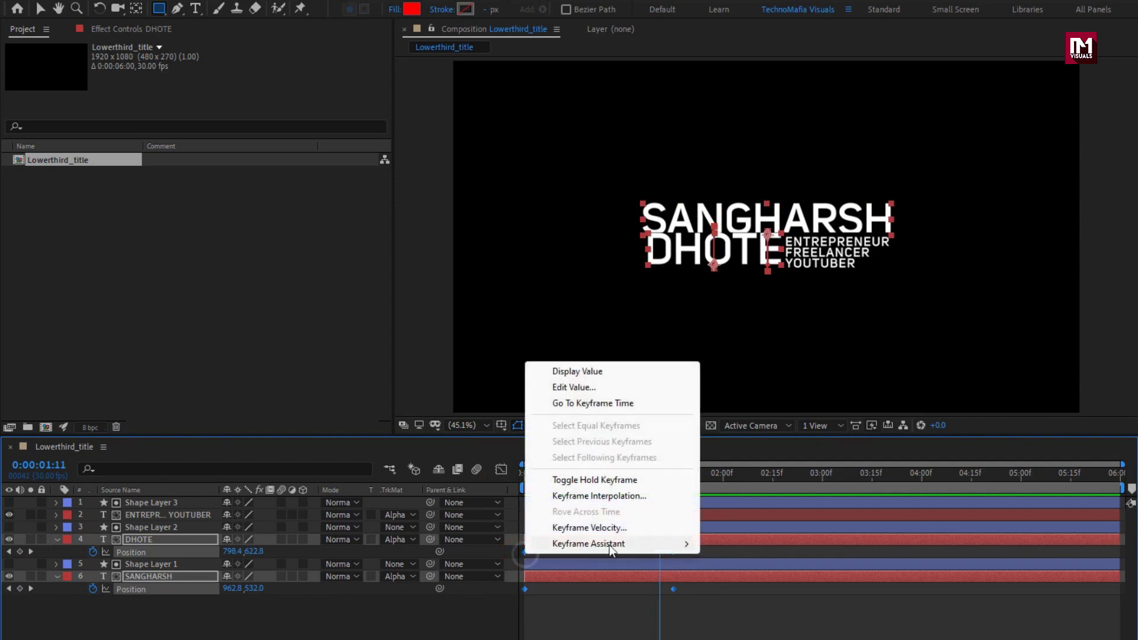
mouse_move(601, 545)
left_click(742, 593)
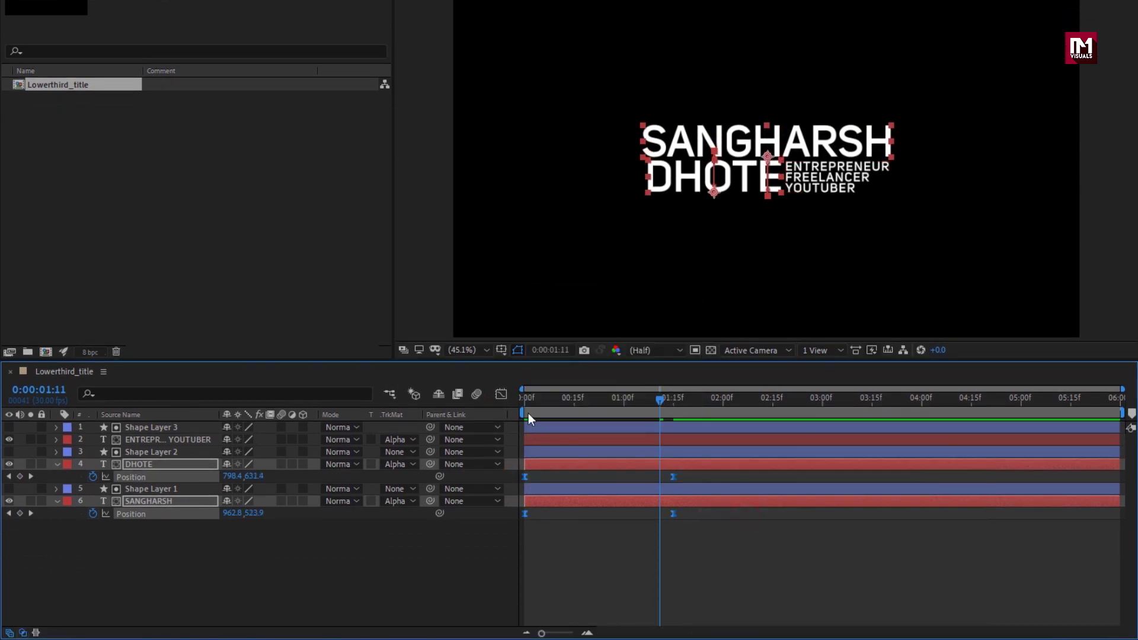
left_click(502, 395)
- Drag the speed-graph influence handles so the speed peaks early, then preview the slide
left_click(649, 604)
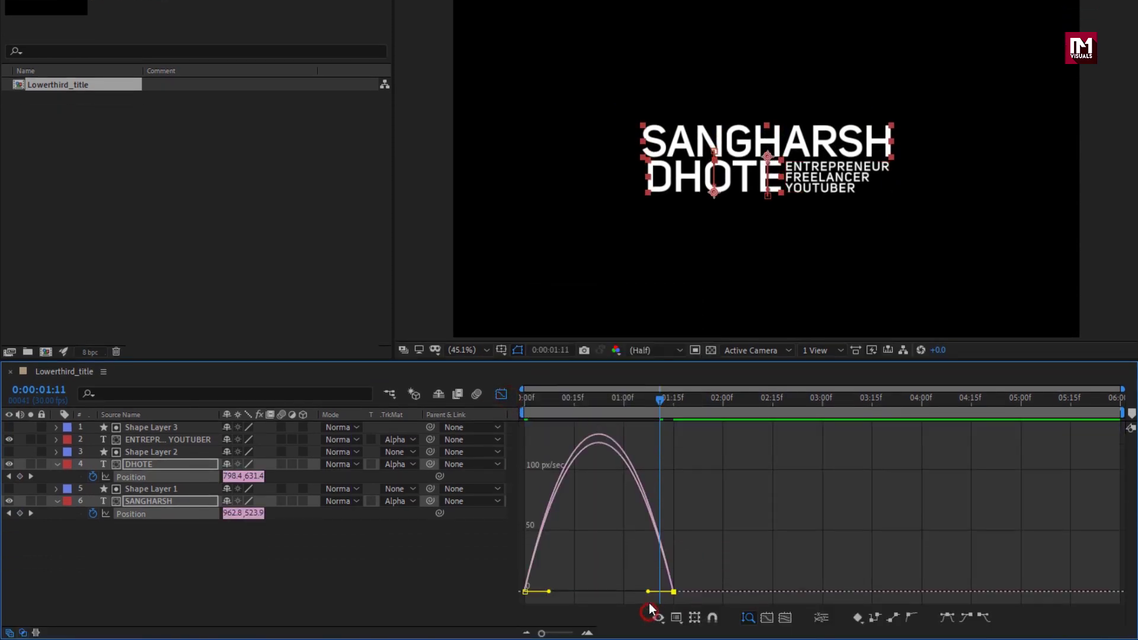
left_click_drag(649, 592, 616, 592)
left_click(535, 595)
left_click_drag(535, 596, 579, 591)
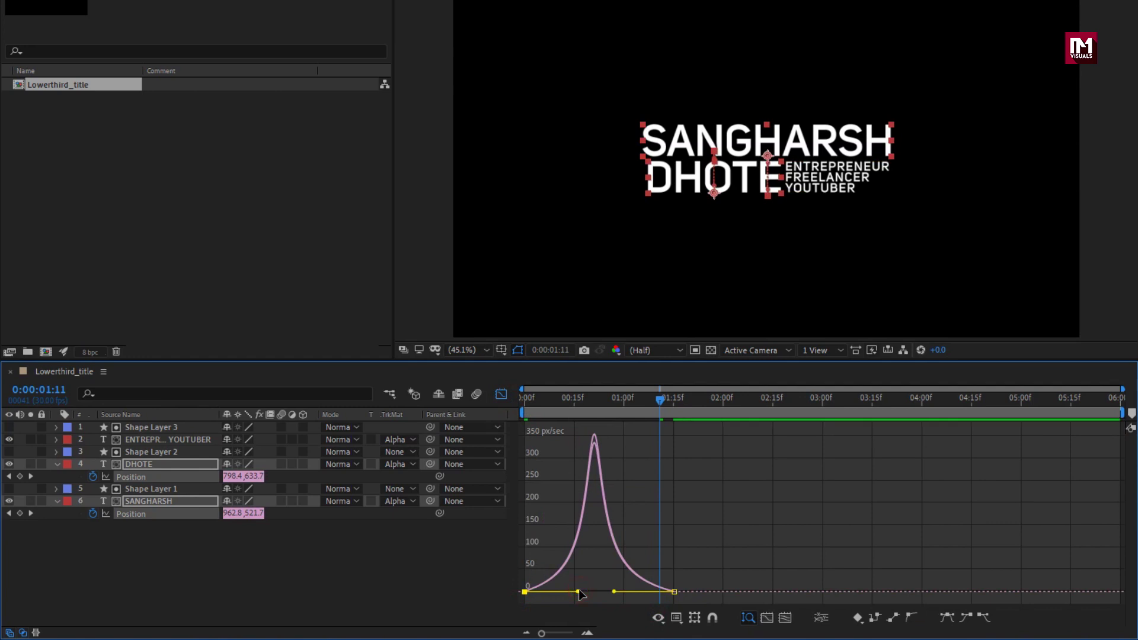
left_click(503, 394)
left_click_drag(522, 397, 735, 404)
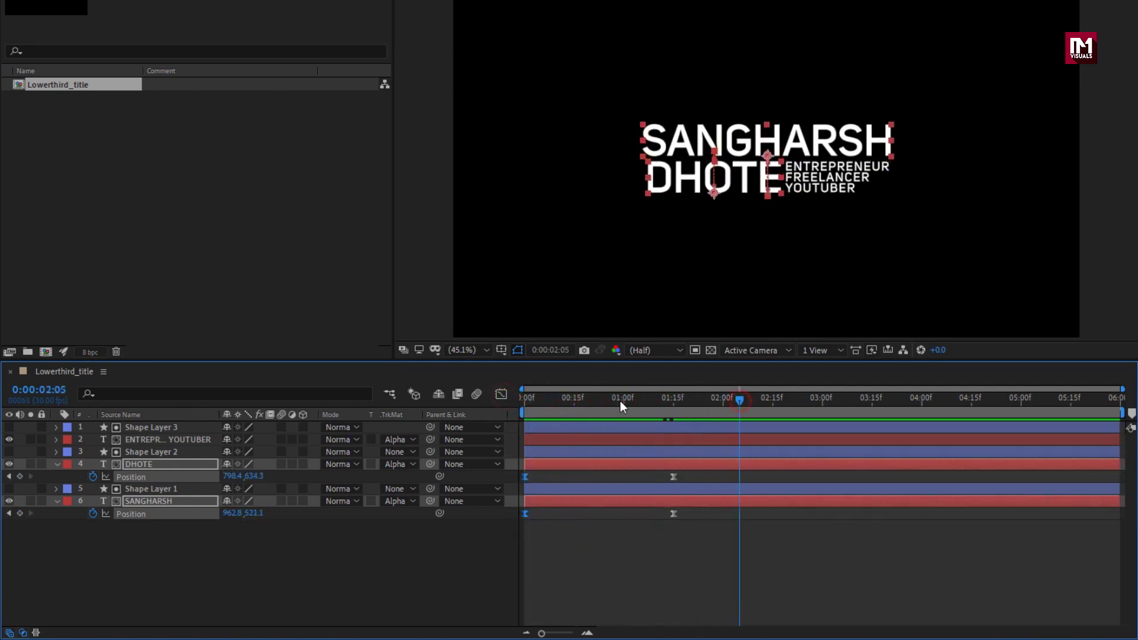
left_click(57, 464)
- Add a Null Object, Null 1, and move it just below DHOTE in the layer stack
left_click(57, 488)
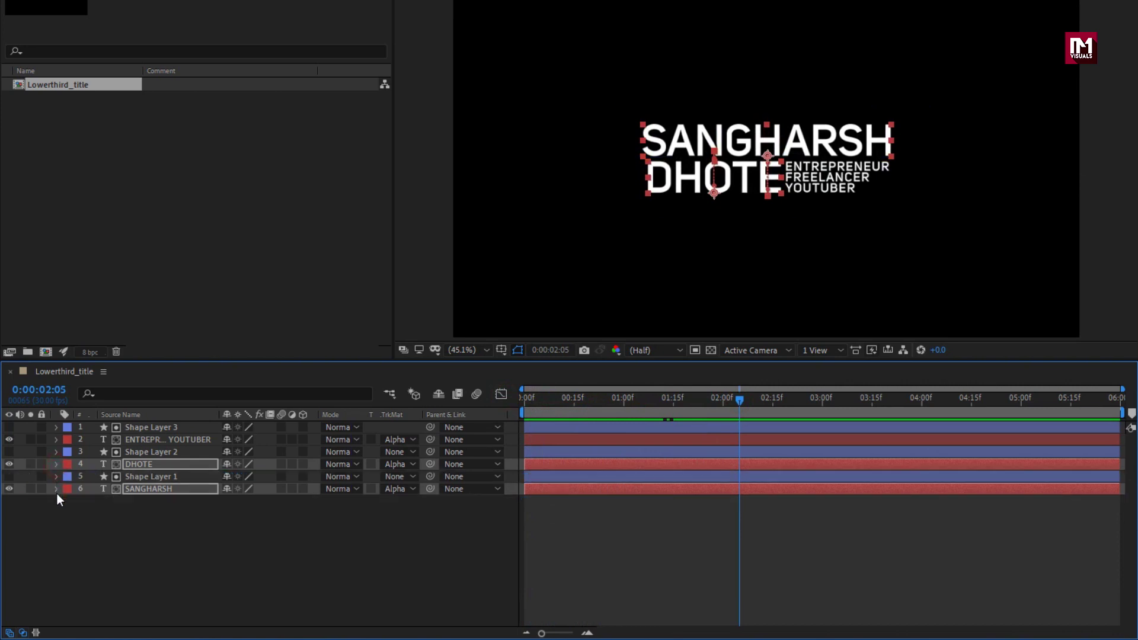
left_click(56, 506)
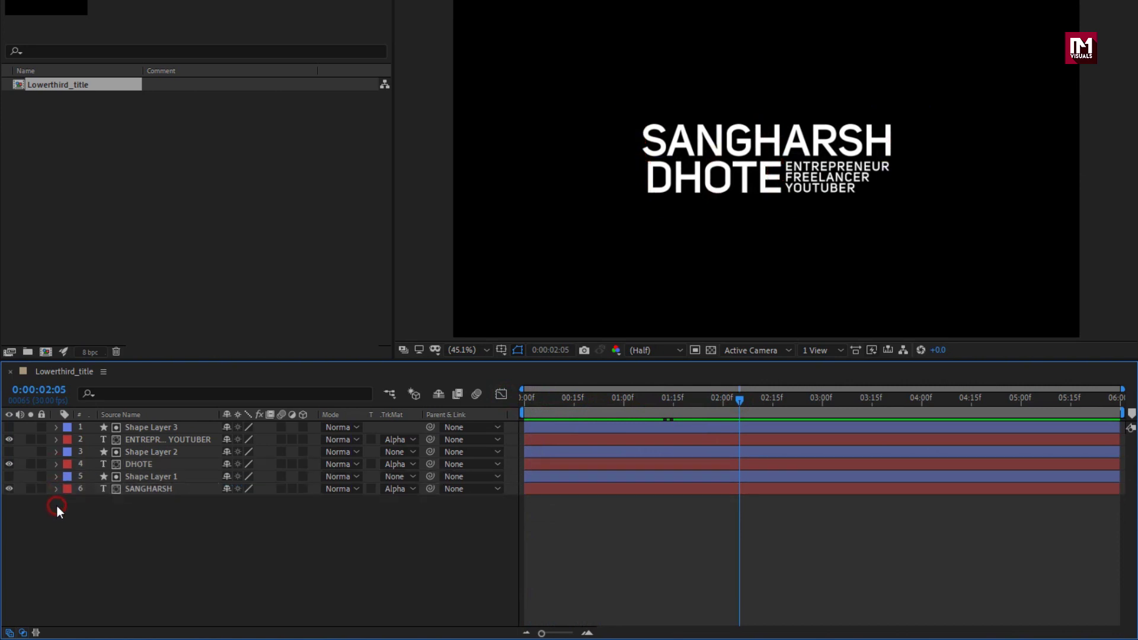
right_click(224, 528)
mouse_move(270, 365)
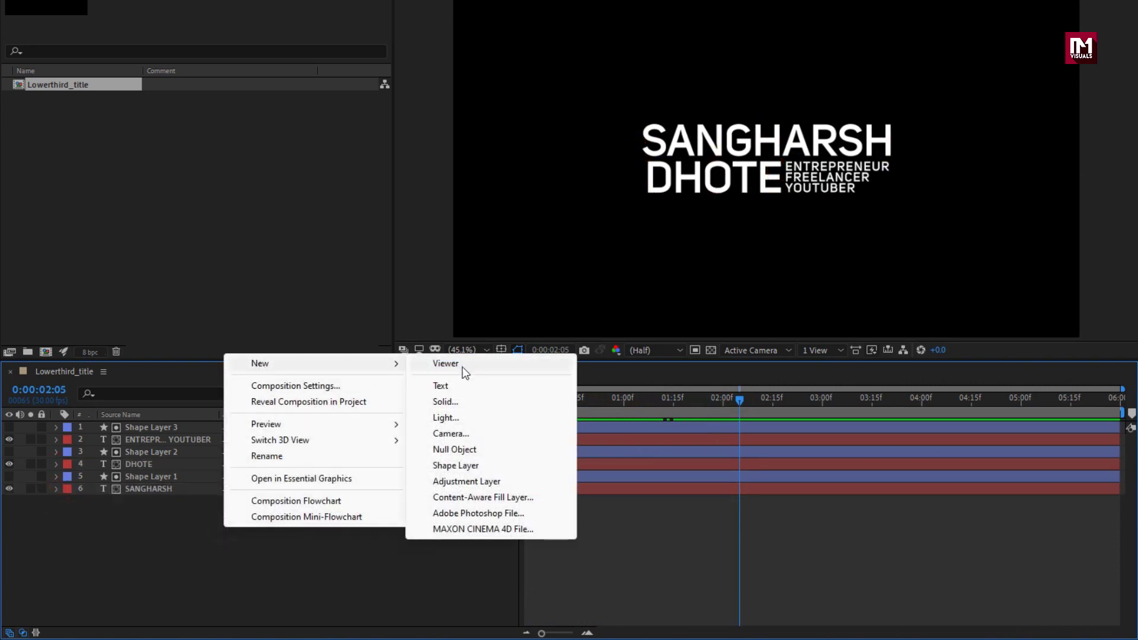
left_click(441, 449)
left_click_drag(139, 432, 164, 478)
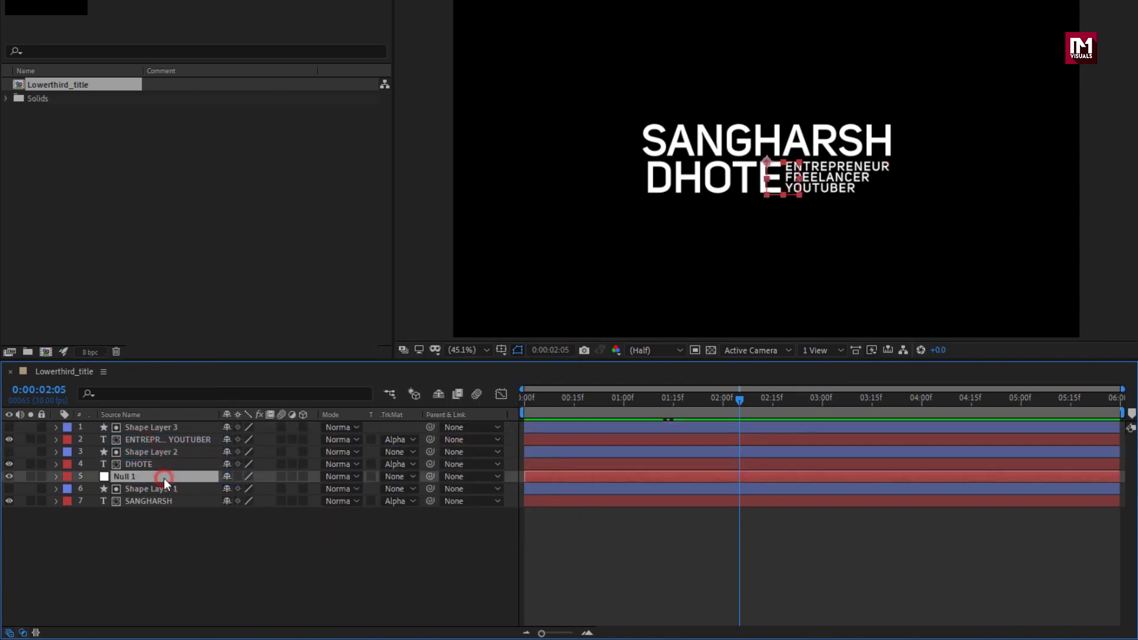
- Parent SANGHARSH and Shape Layer 1 to Null 1
left_click(147, 502)
left_click(144, 494, "ctrl")
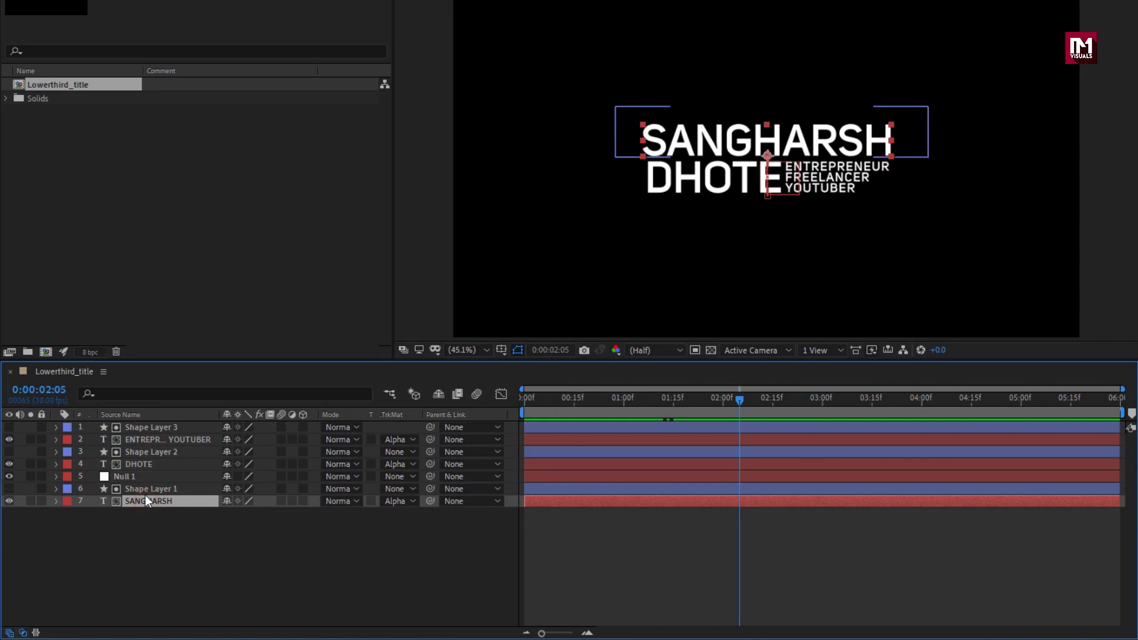
left_click(453, 489)
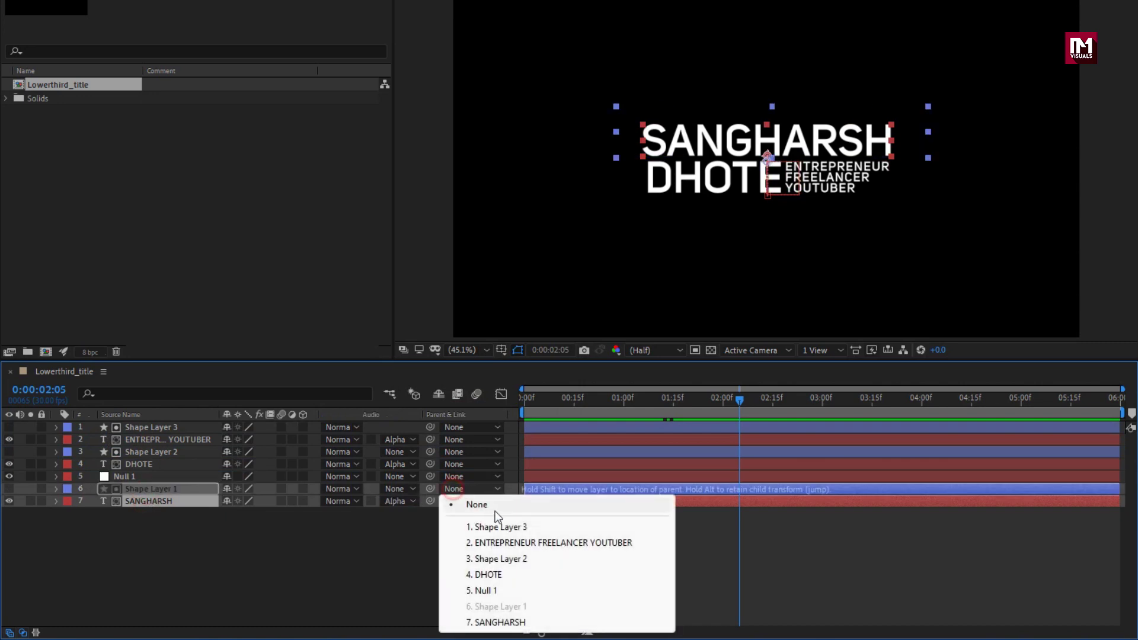
left_click(518, 591)
left_click(297, 560)
- Add a second Null Object, Null 2, as layer 3 below the ENTREPRENEUR text layer
right_click(297, 557)
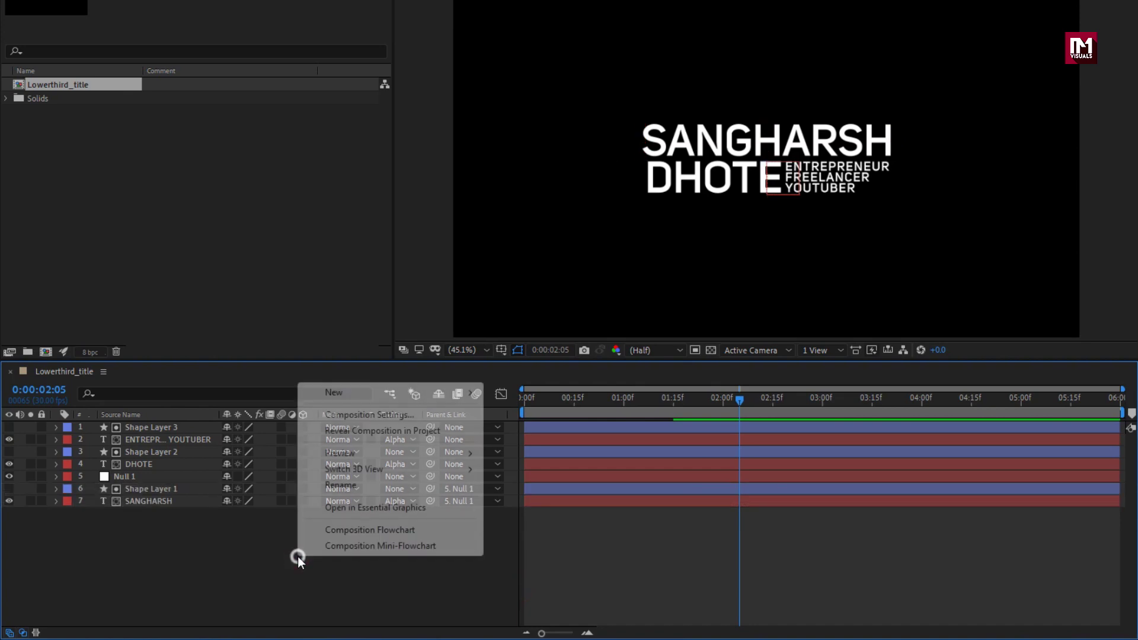
mouse_move(427, 393)
left_click(541, 477)
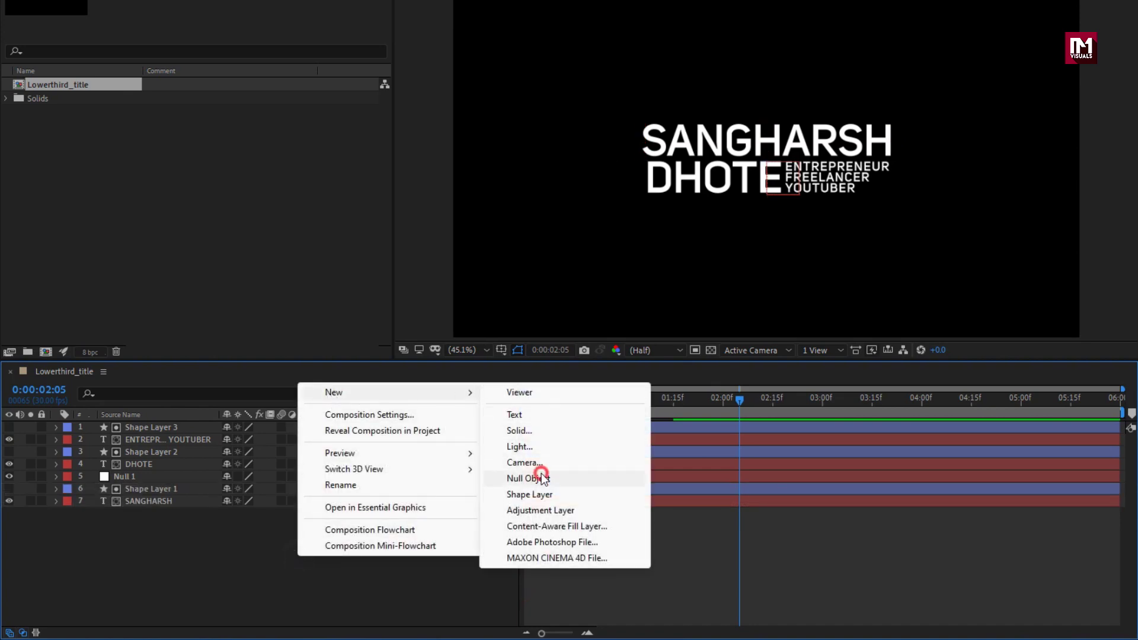
left_click_drag(125, 432, 156, 453)
- Parent DHOTE and Shape Layer 2 to Null 2
left_click(140, 474)
left_click(139, 466, "shift")
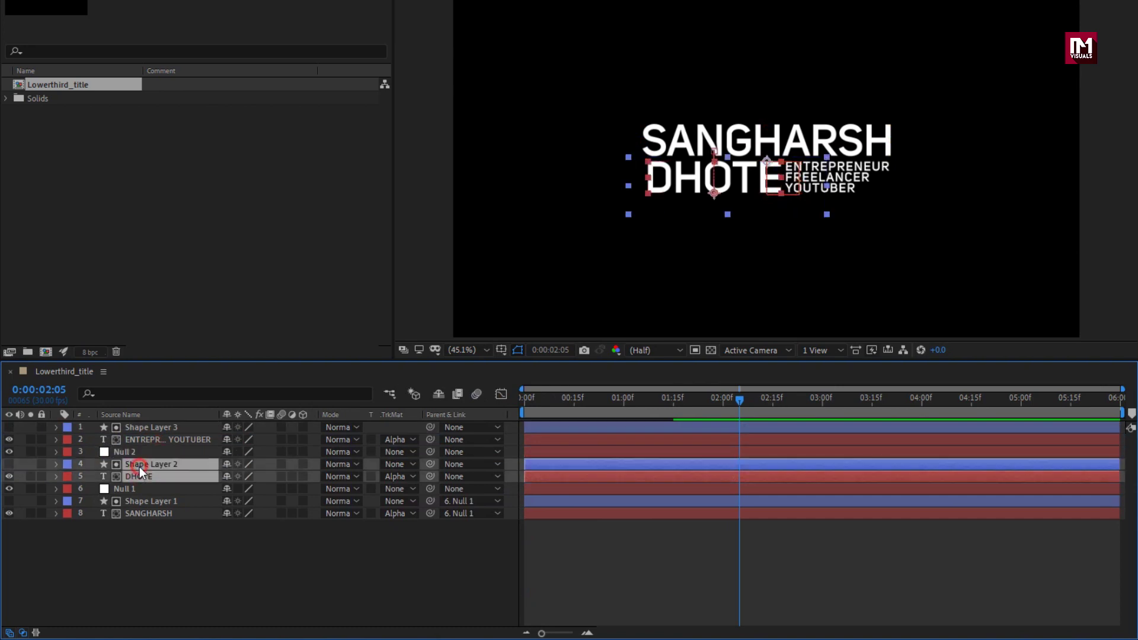
left_click(454, 466)
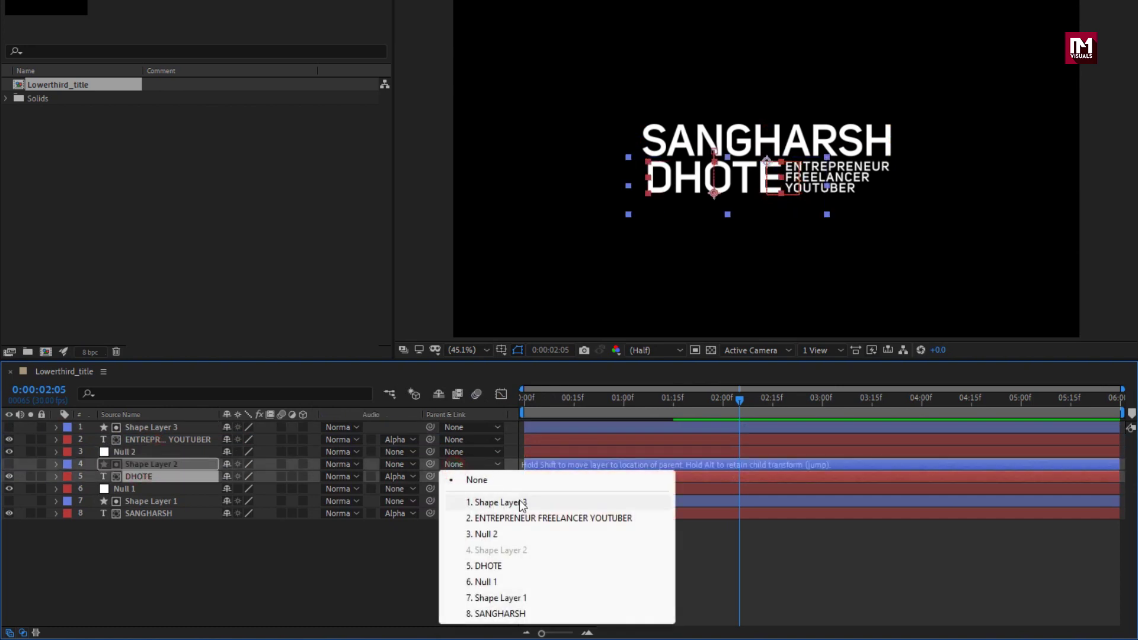
left_click(499, 534)
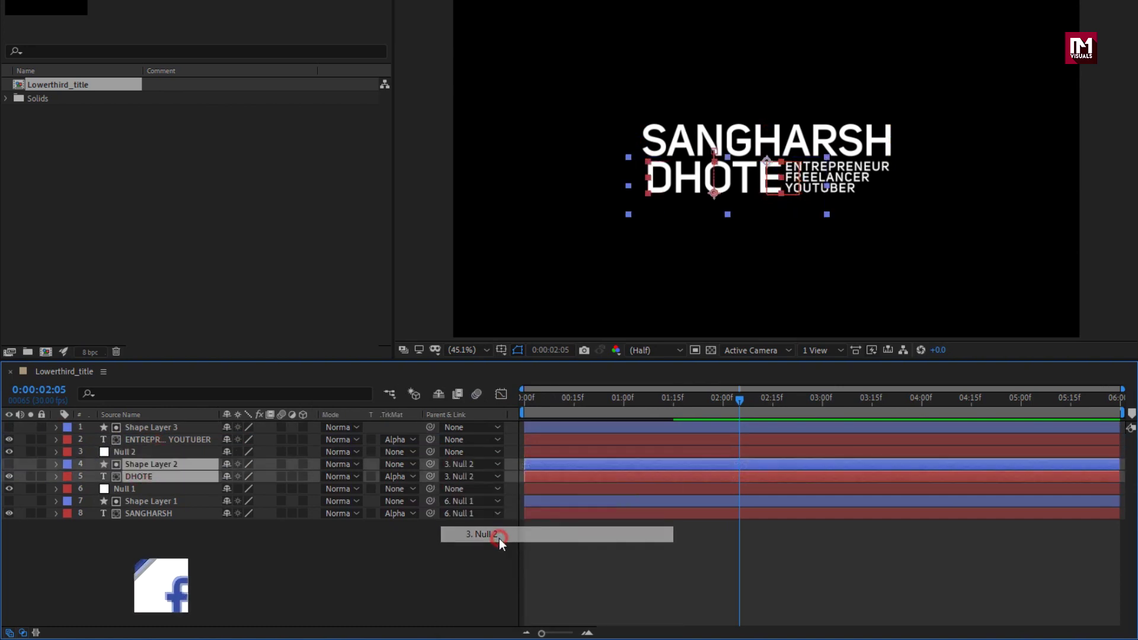
left_click(285, 545)
left_click(134, 487)
- Set Position keyframes on Null 1 and Null 2 at their centred 960,540 resting time
key("p")
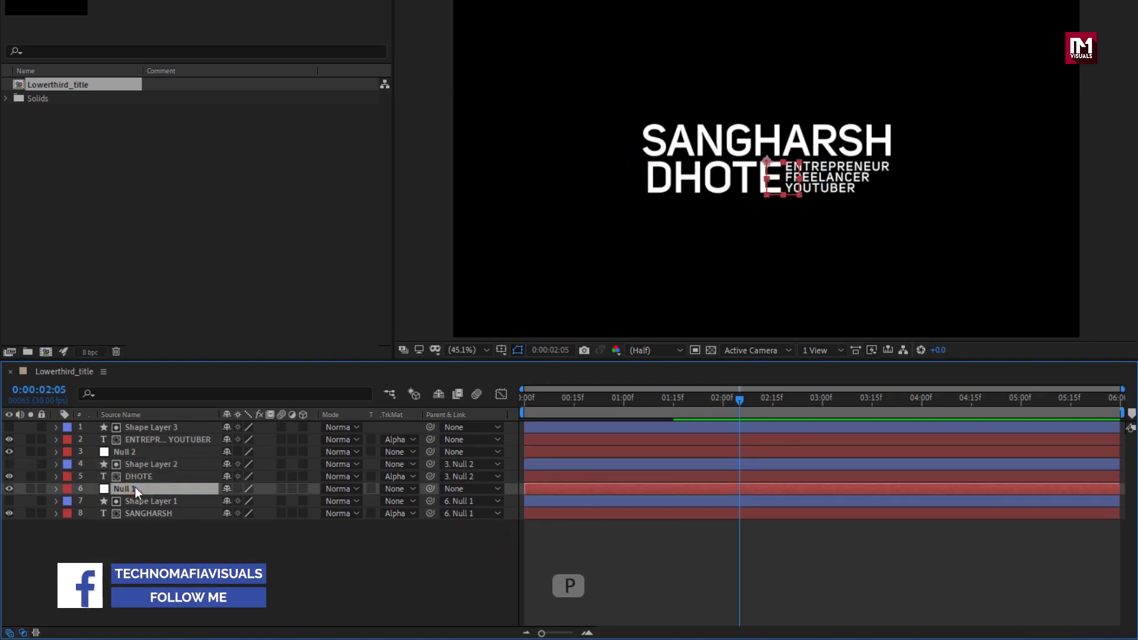
left_click(129, 452)
key("p")
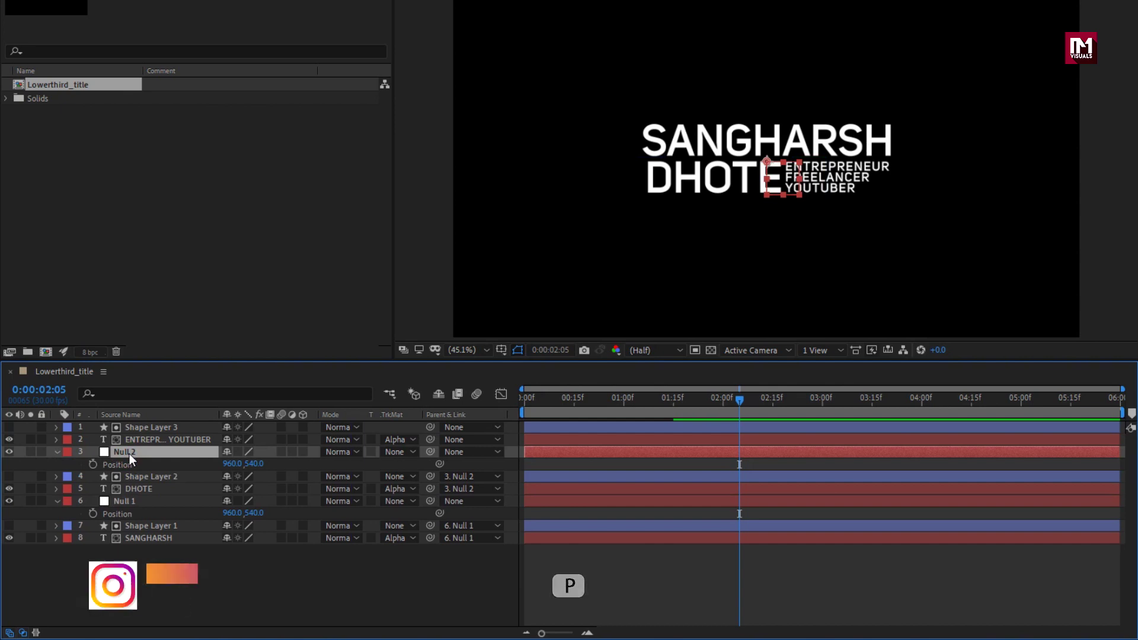
left_click_drag(623, 404, 772, 405)
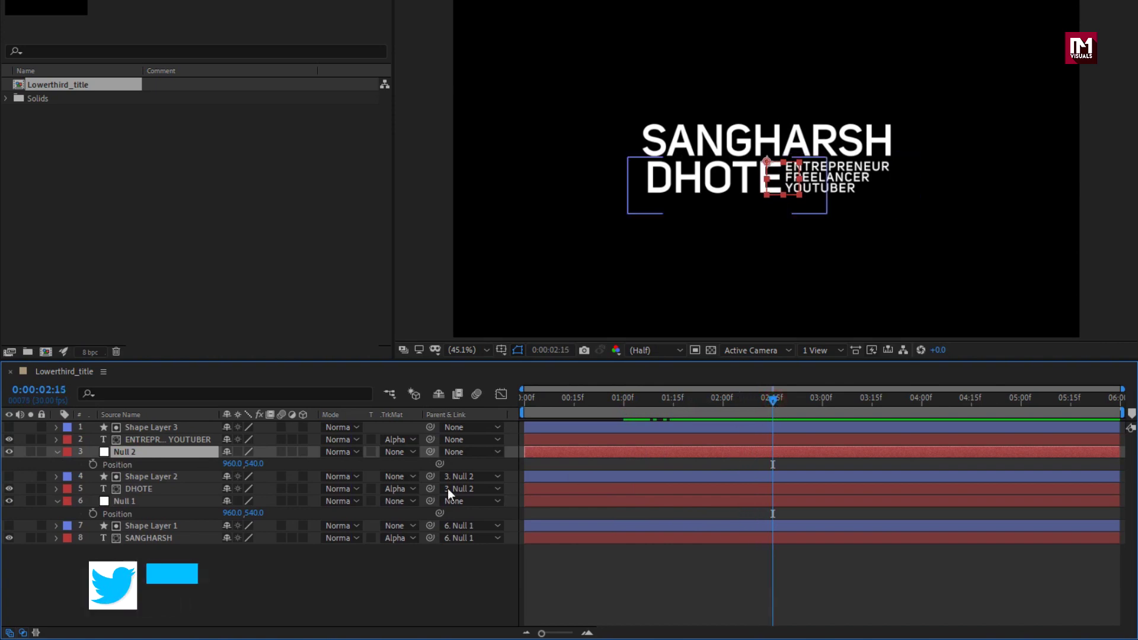
left_click(93, 514)
left_click(94, 464)
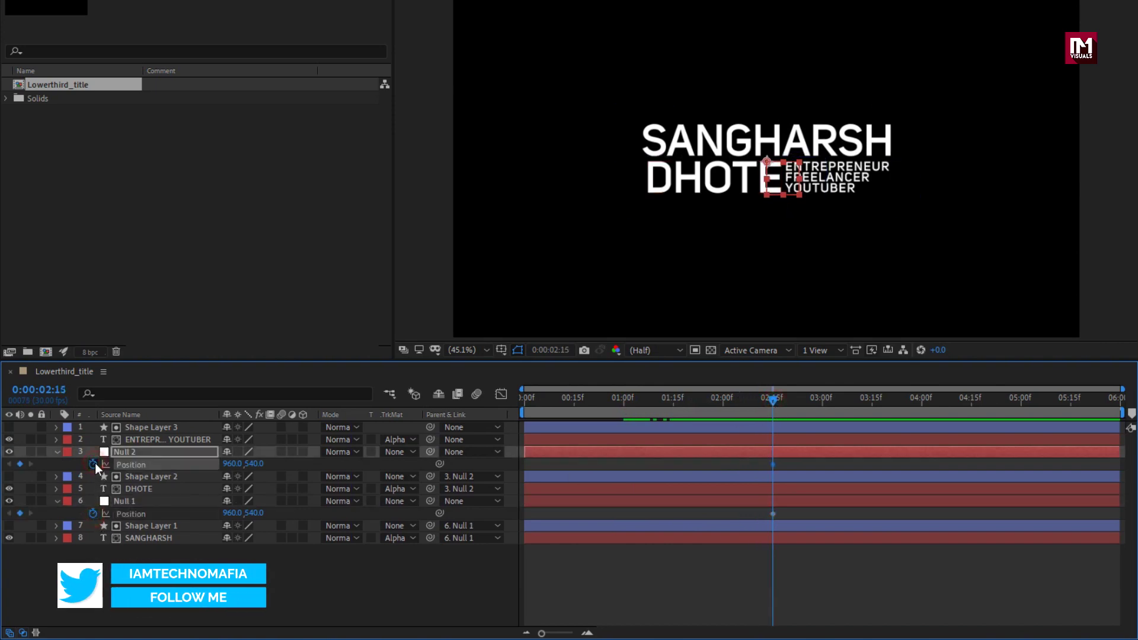
left_click_drag(655, 407, 641, 405)
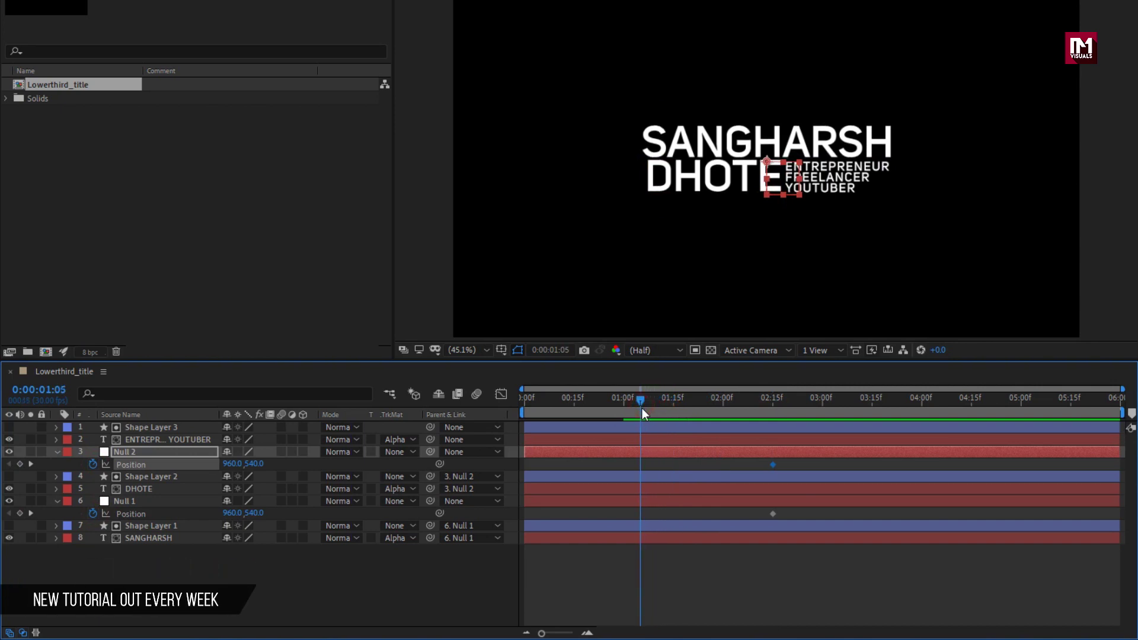
- Offset the nulls' starting X positions, Null 1 to the left and Null 2 to 1140
left_click(140, 502)
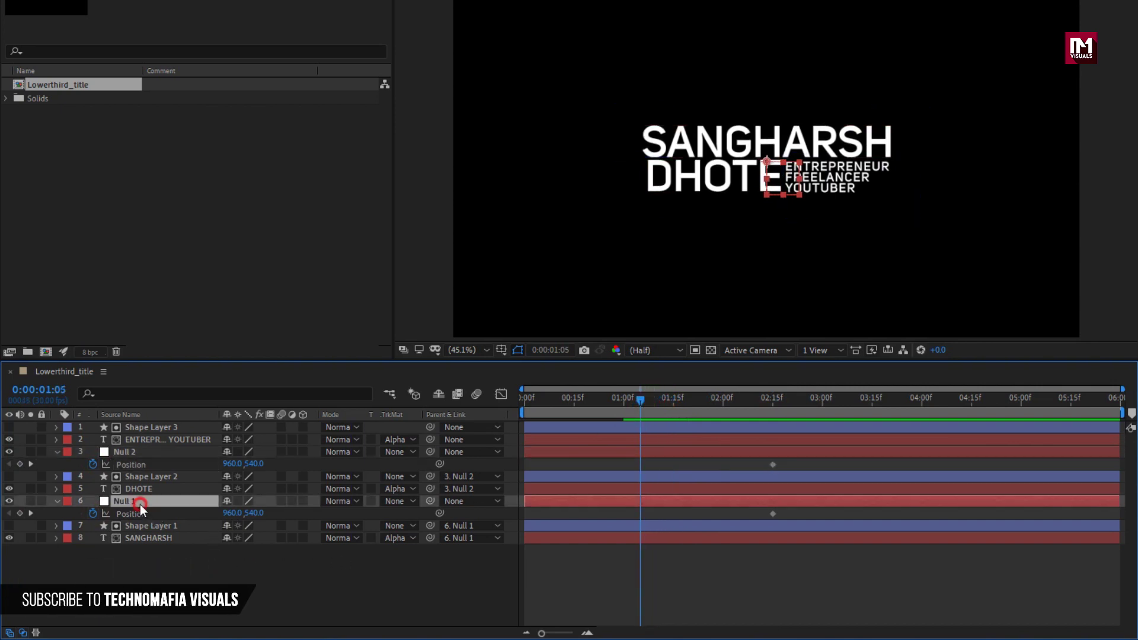
left_click_drag(229, 513, 117, 510)
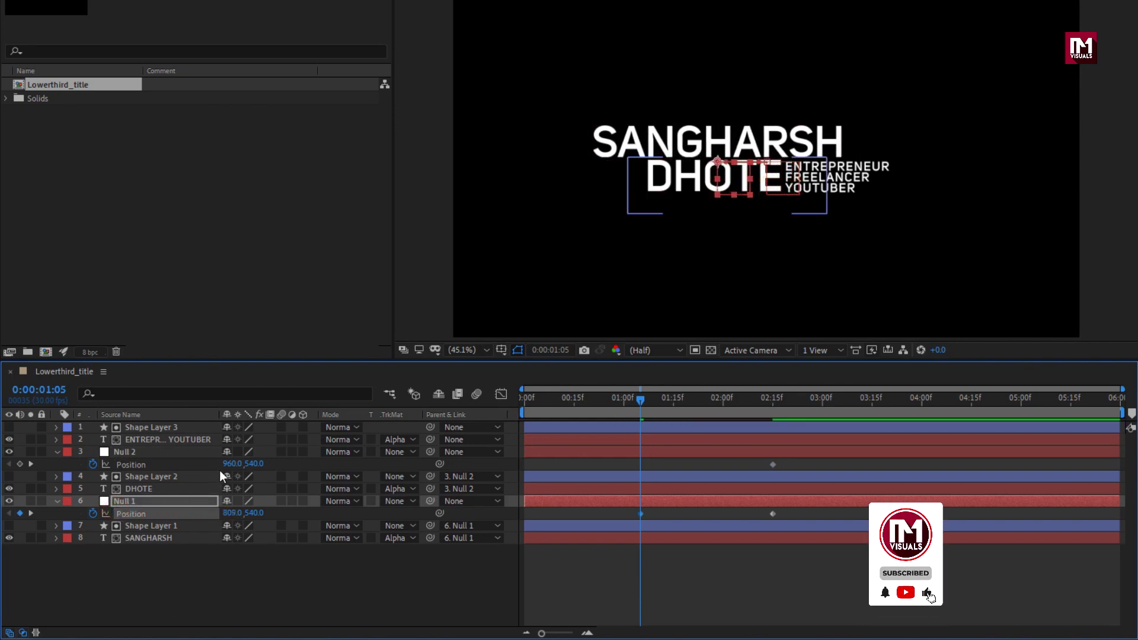
left_click_drag(229, 464, 351, 461)
left_click(572, 451)
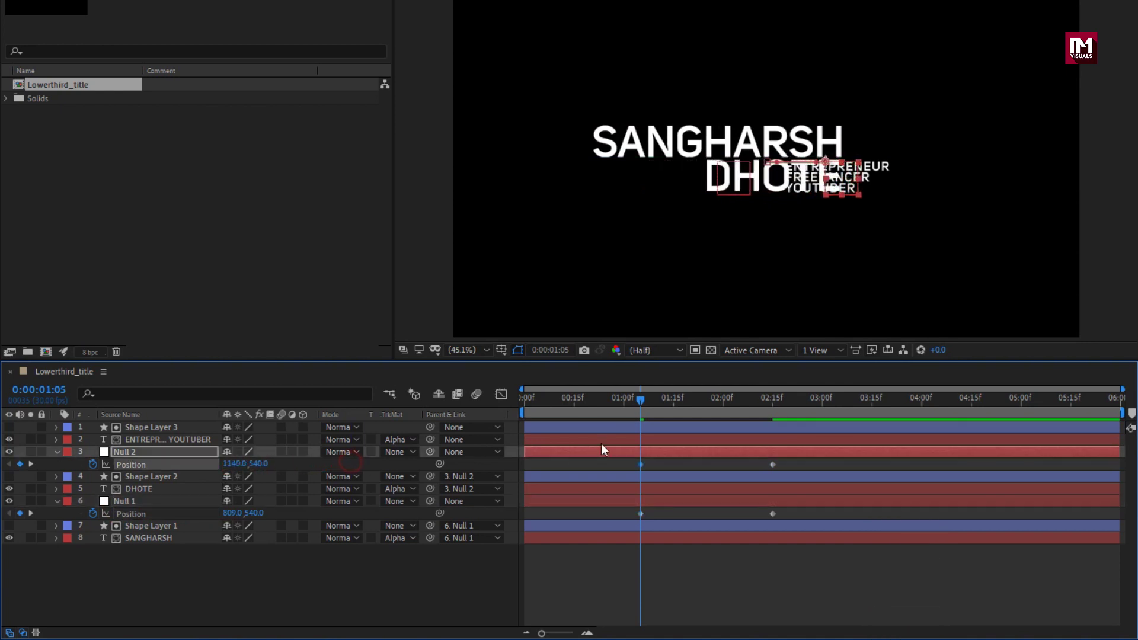
left_click_drag(640, 403, 823, 388)
left_click_drag(808, 462, 613, 518)
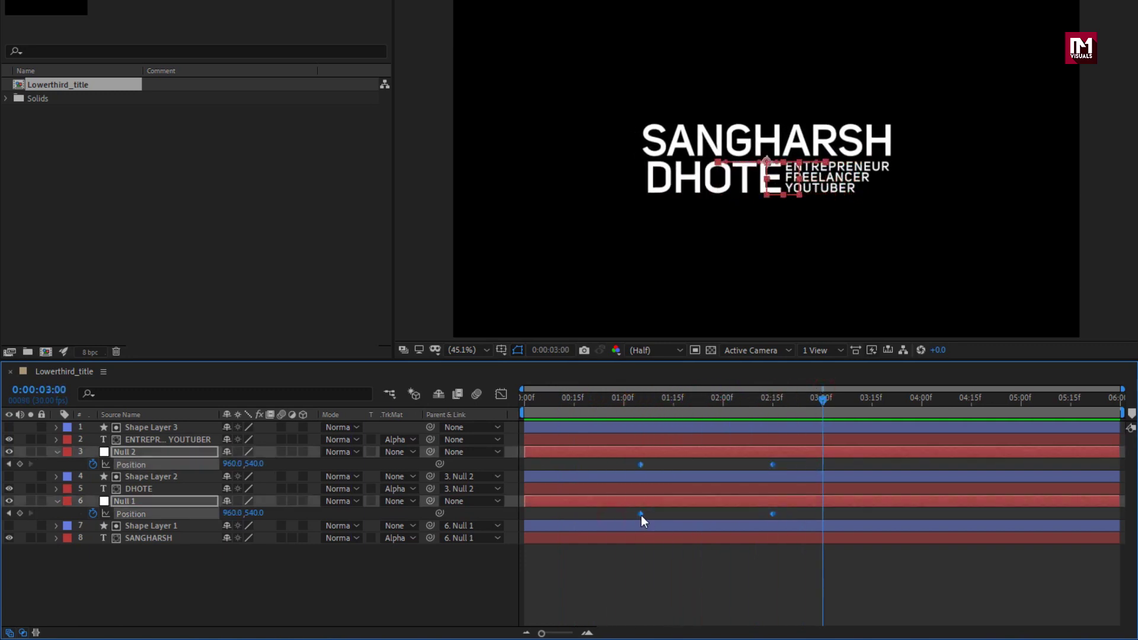
- Apply Easy Ease to the four null Position keyframes
right_click(641, 514)
mouse_move(743, 504)
left_click(853, 551)
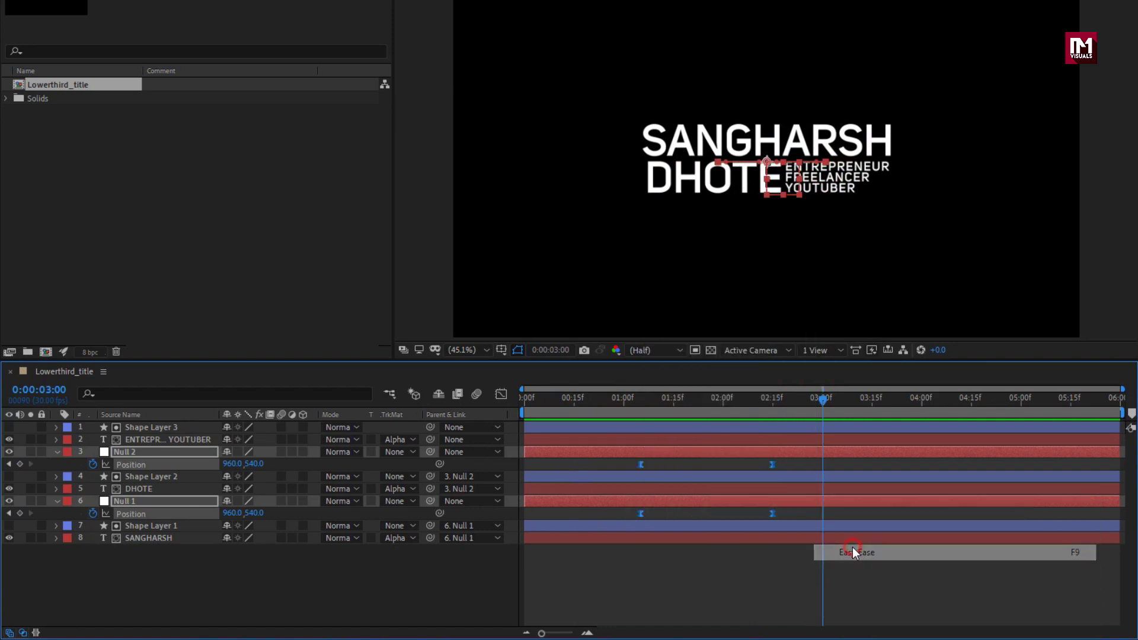
left_click(502, 394)
- Adjust the nulls' speed curve influence, preview the slide-in, and collapse the null layers
left_click_drag(791, 570, 691, 593)
left_click_drag(769, 584, 712, 592)
mouse_move(530, 400)
left_mouse_down()
mouse_move(823, 400)
mouse_move(514, 400)
left_mouse_up()
left_click(502, 394)
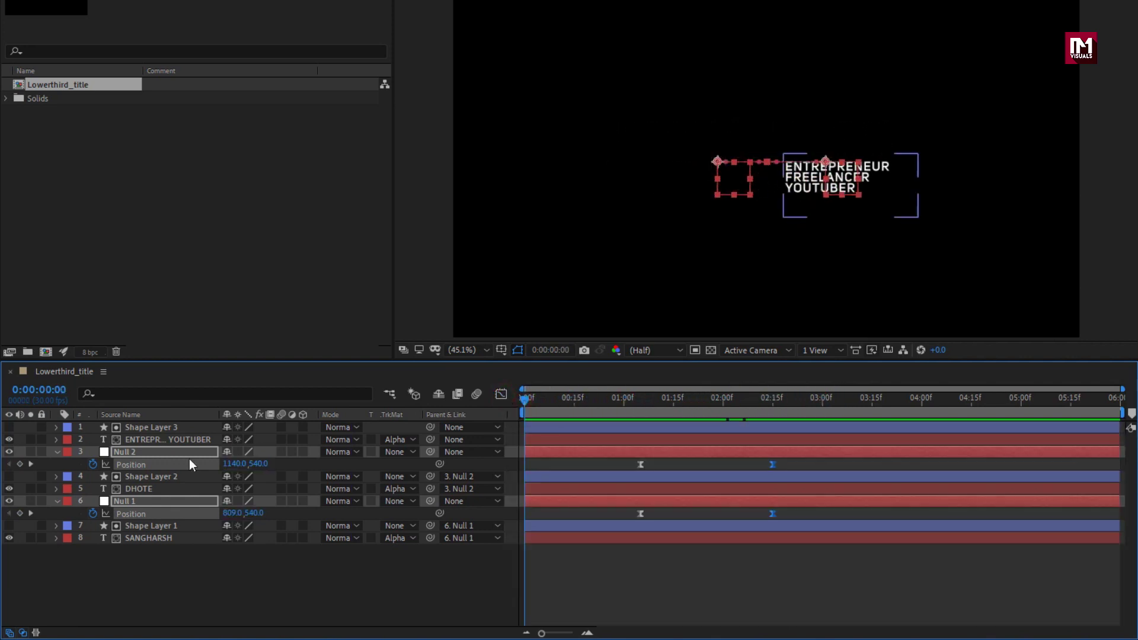
left_click(58, 452)
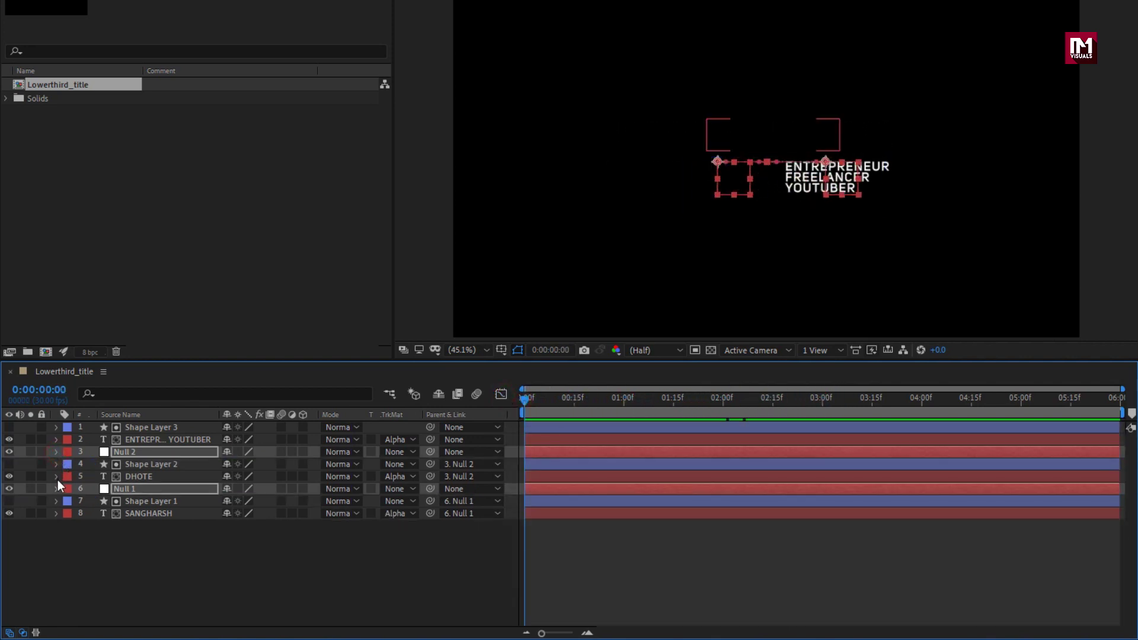
- Add a Position keyframe for the ENTREPRENEUR text at its X 1017 resting place
left_click(140, 439)
key("p")
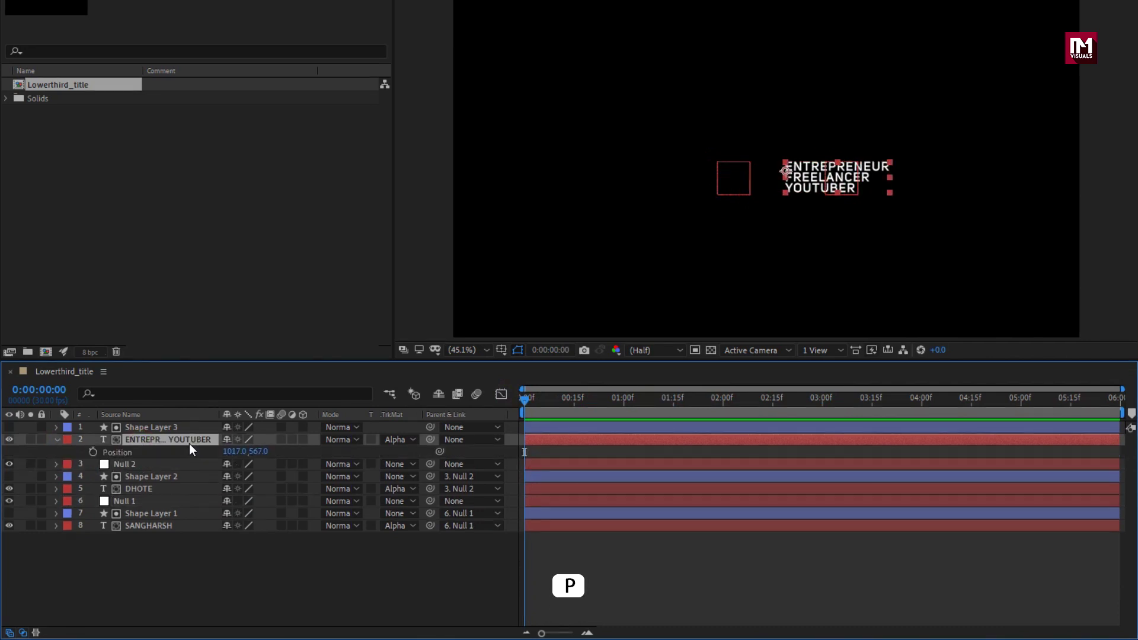
left_click_drag(723, 410, 806, 400)
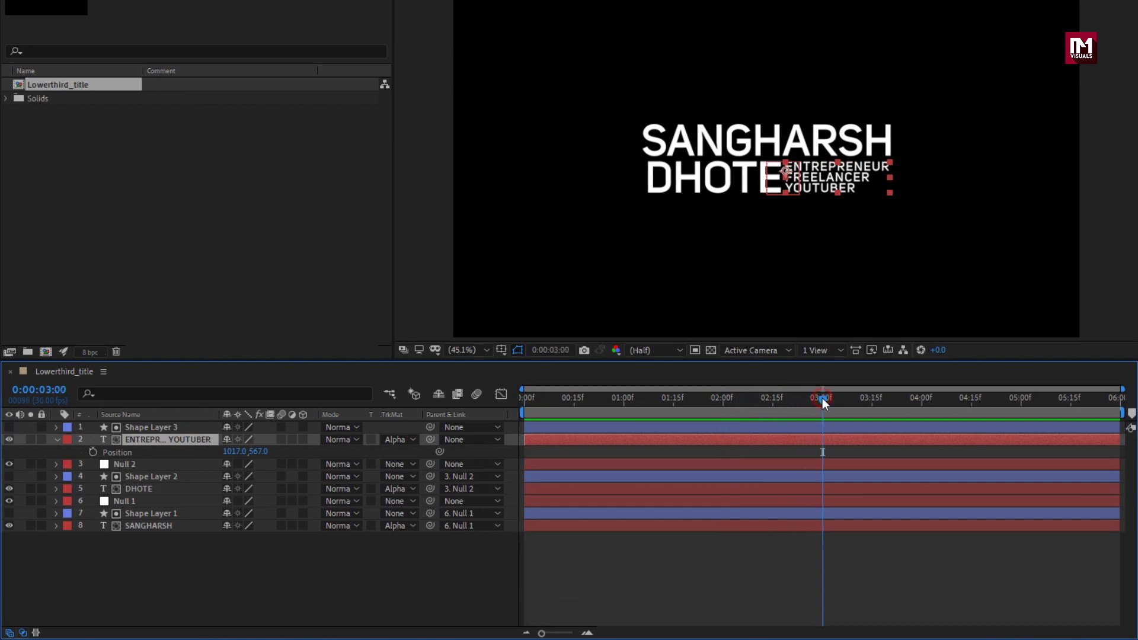
left_click(94, 452)
left_click_drag(705, 401, 776, 401)
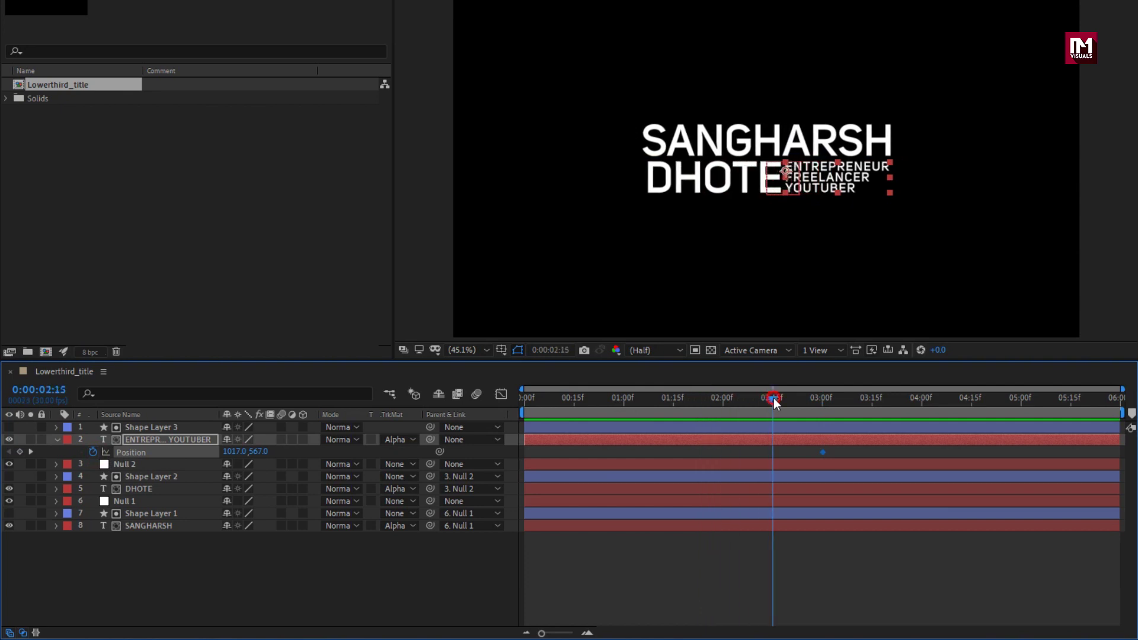
left_click_drag(821, 453, 774, 450)
- Set the text's 2:00 start position to X 691 behind DHOTE, ending at 3:00
left_click_drag(764, 403, 723, 405)
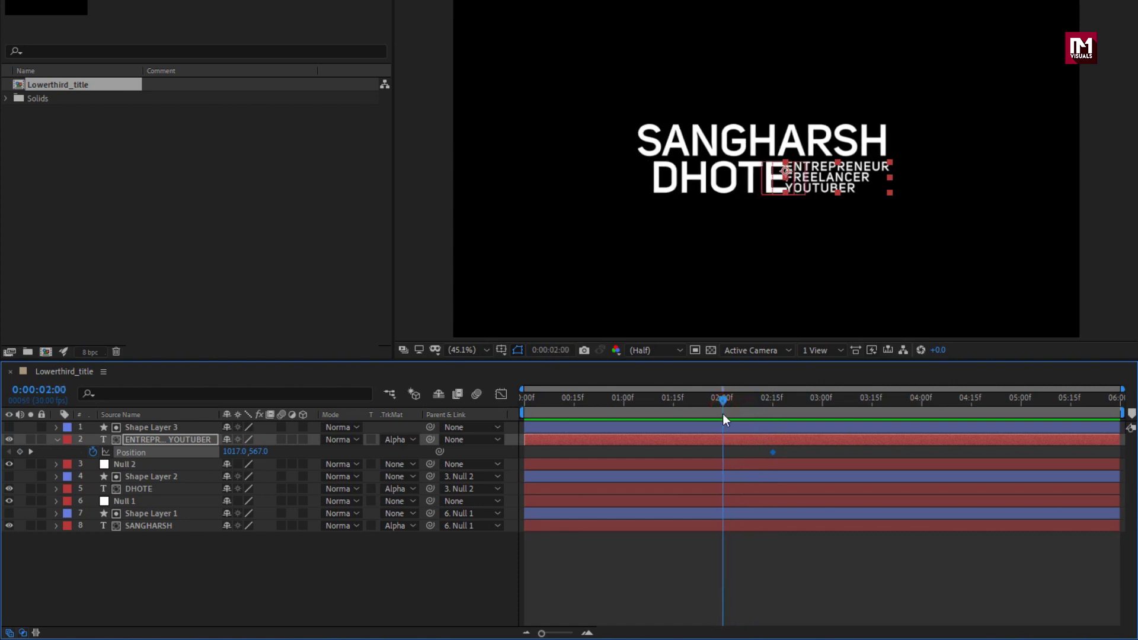
left_click_drag(231, 453, 3, 461)
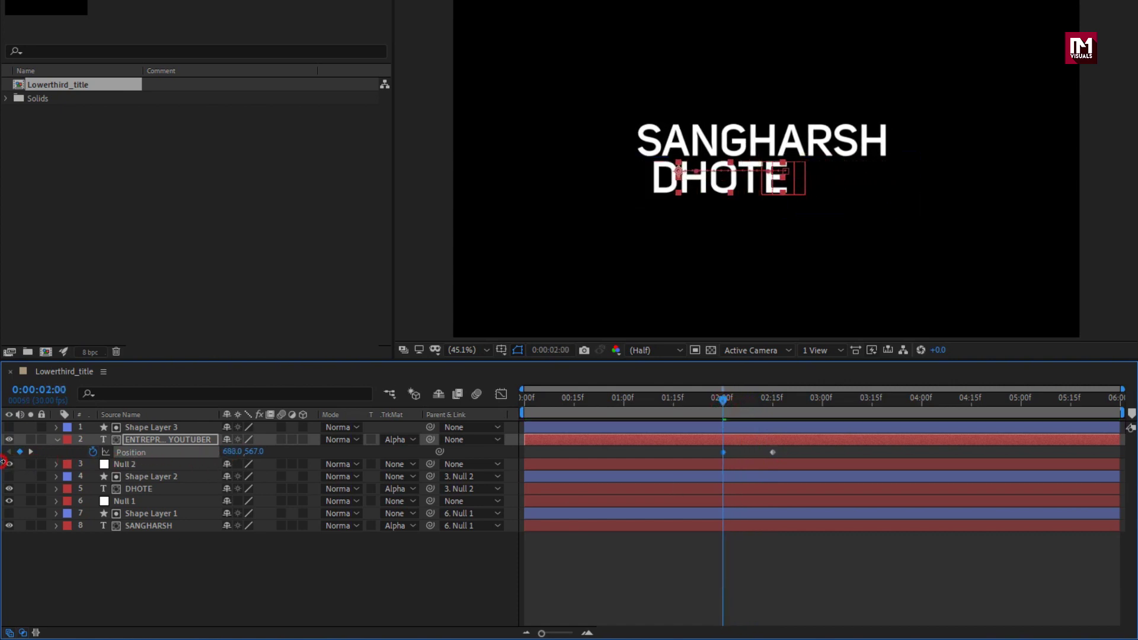
left_click_drag(716, 398, 776, 403)
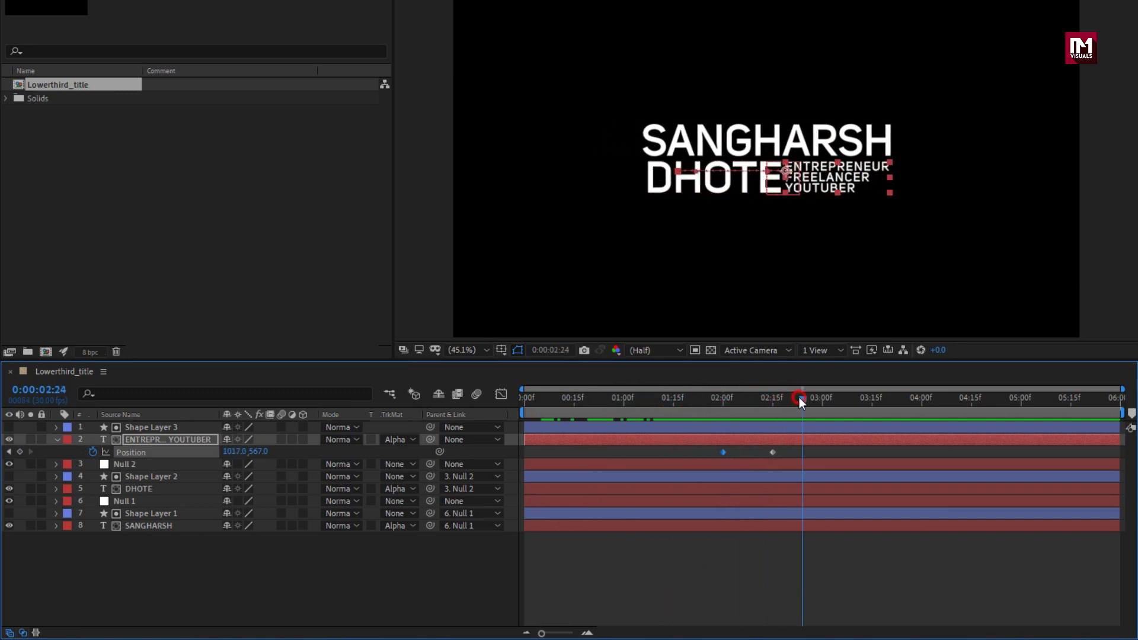
left_click_drag(771, 452, 823, 452)
left_click(820, 404)
mouse_move(821, 404)
left_mouse_down()
mouse_move(742, 411)
mouse_move(815, 409)
left_mouse_up()
left_click_drag(726, 460, 709, 461)
- Apply Easy Ease to both tagline Position keyframes
right_click(723, 455)
mouse_move(805, 448)
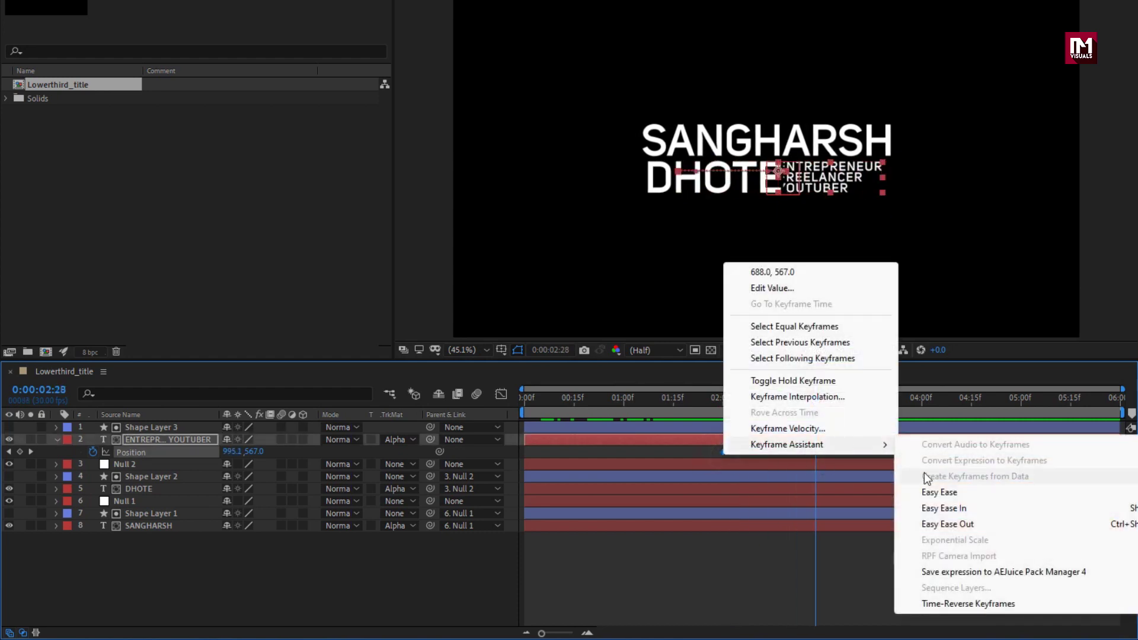
left_click(930, 494)
left_click(501, 394)
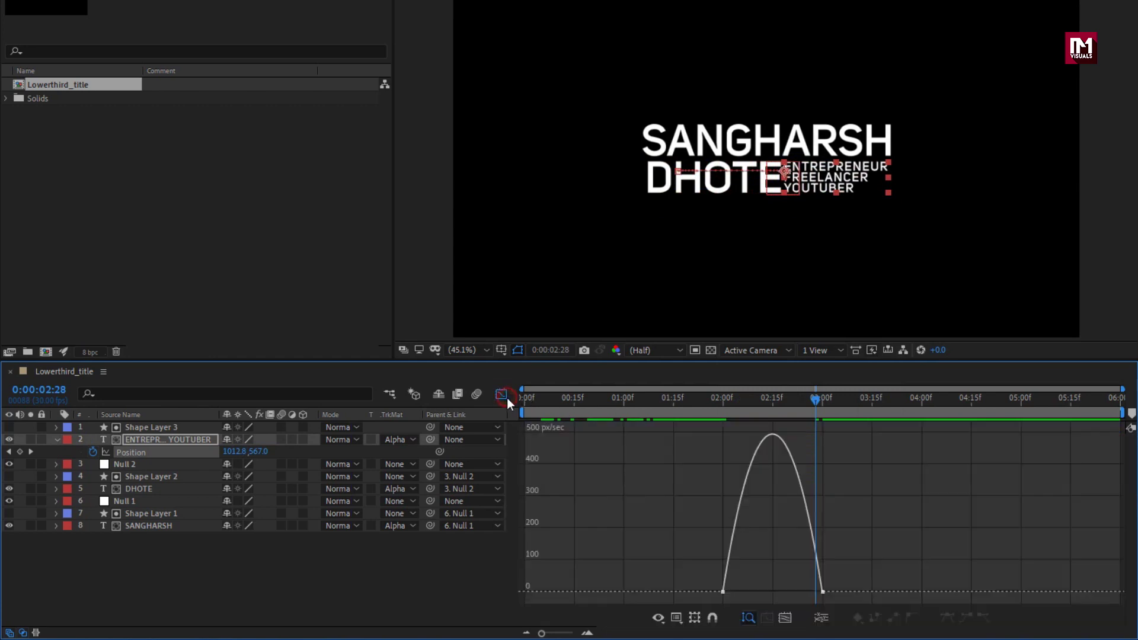
- Pull the speed-graph influence into a steep spike, preview, and collapse the text layer
left_click_drag(816, 596, 758, 590)
left_click_drag(558, 405, 820, 396)
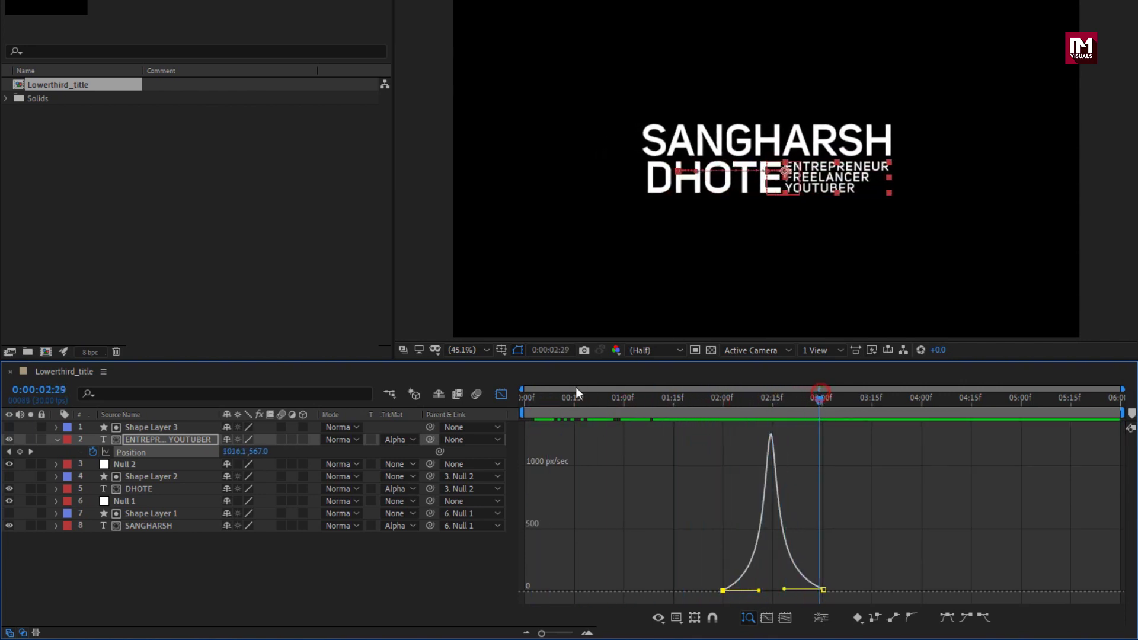
left_click(495, 393)
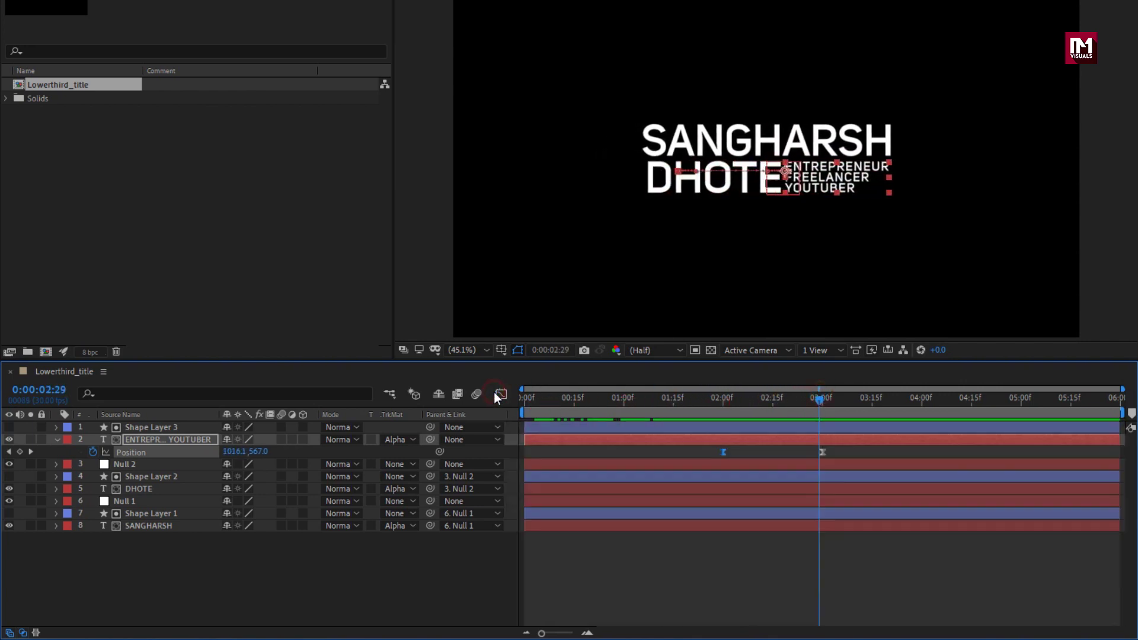
left_click(58, 439)
left_click(212, 542)
right_click(211, 543)
- Add a master Null 3 and make it the parent of Null 1 and Null 2
mouse_move(355, 378)
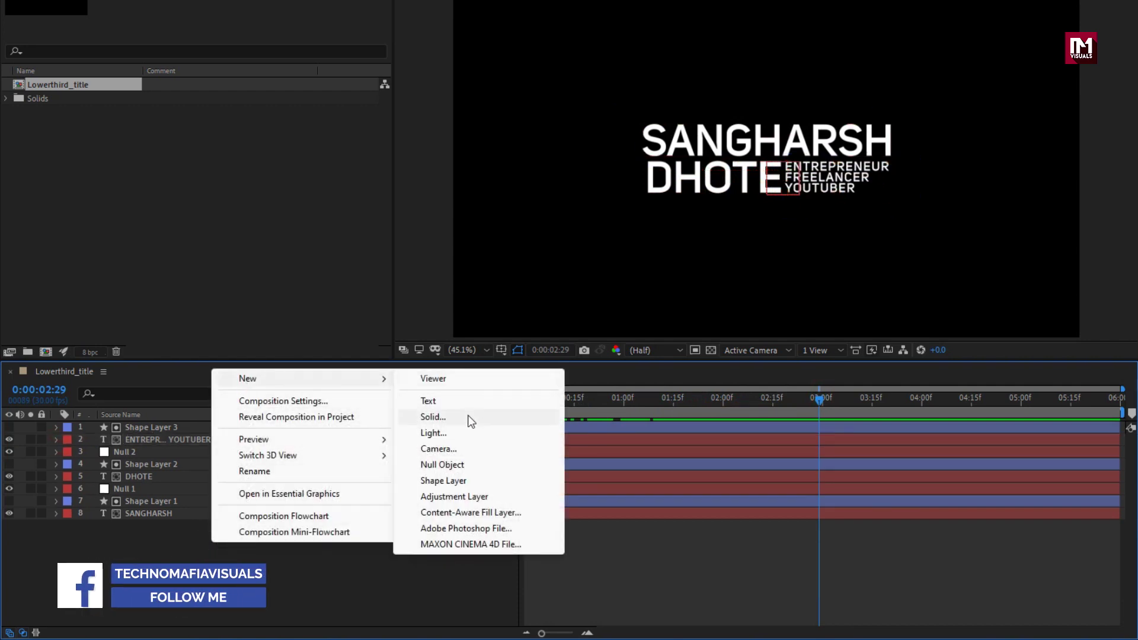
left_click(463, 463)
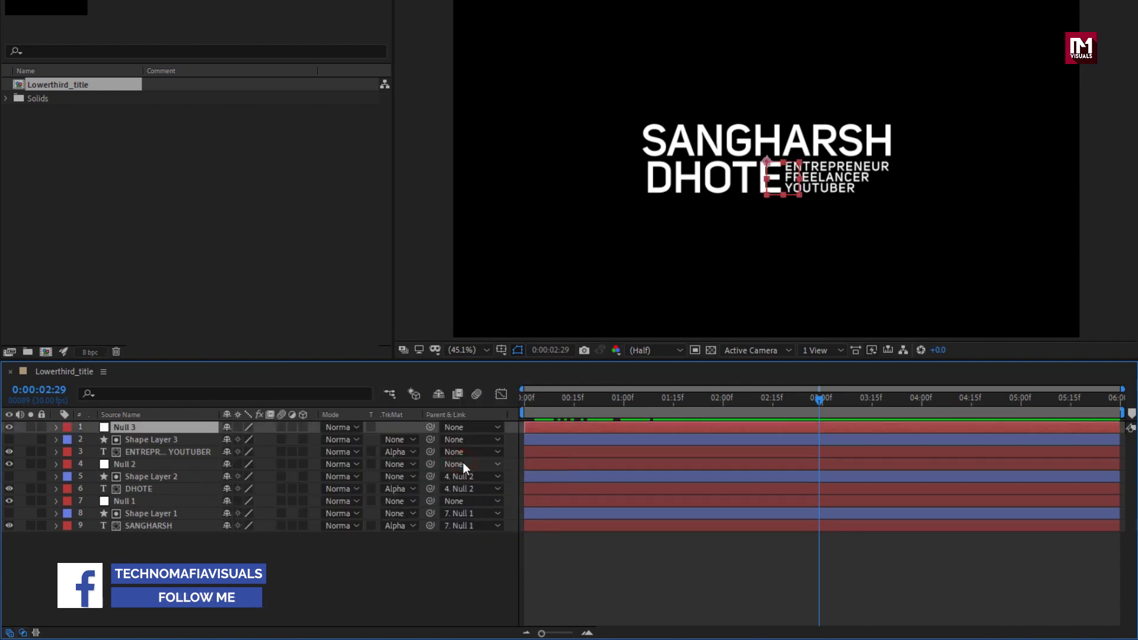
left_click(148, 501)
left_click(456, 501)
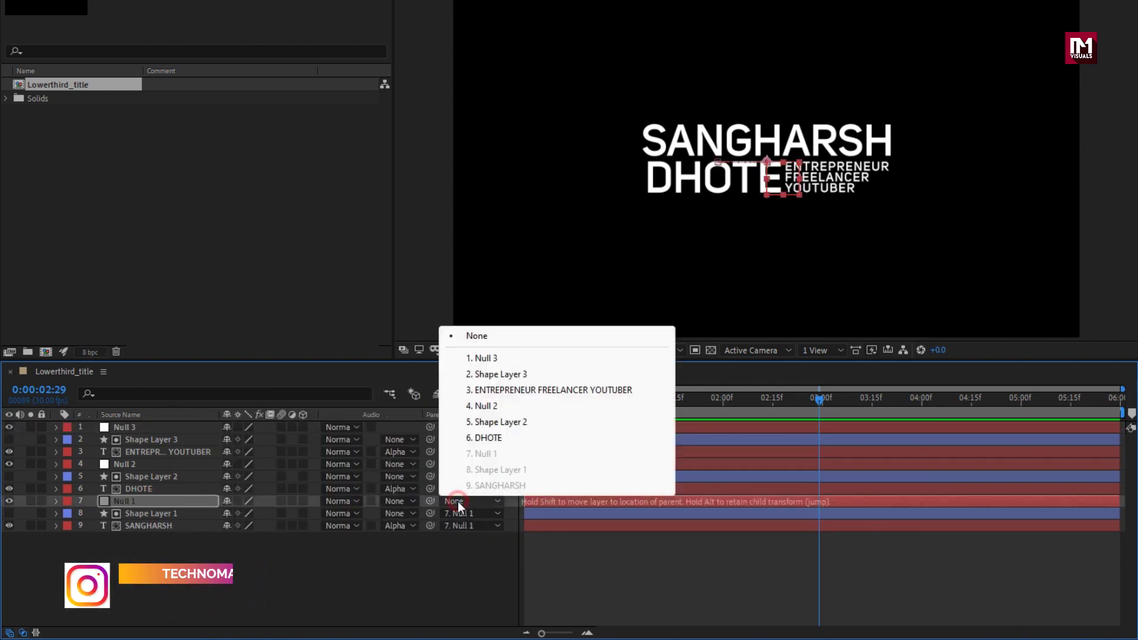
left_click(483, 358)
left_click(113, 465)
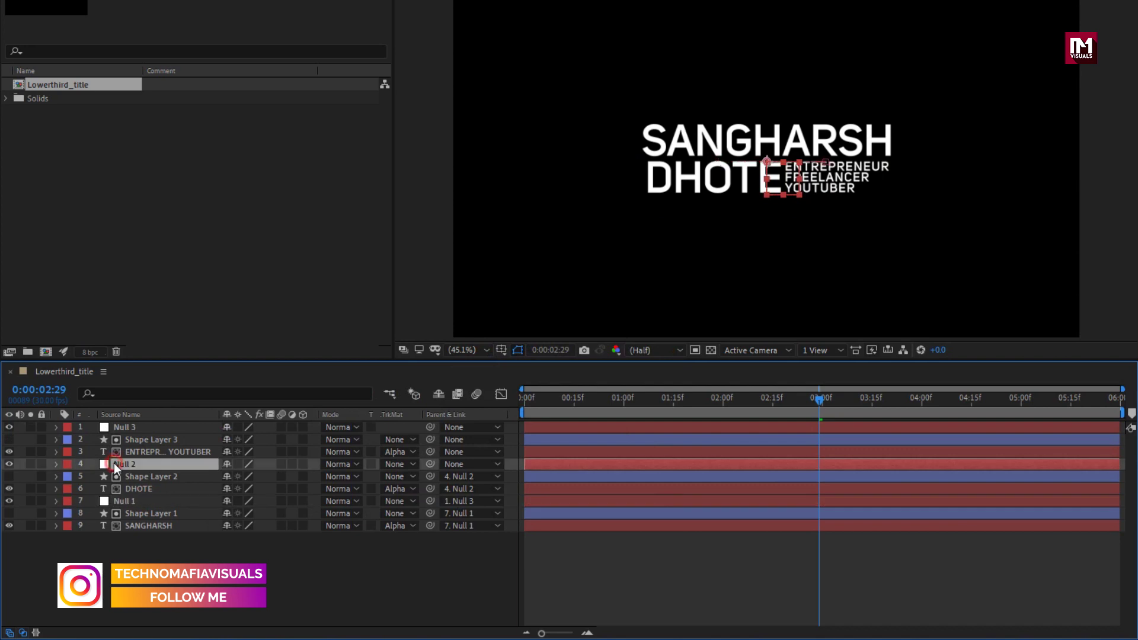
left_click(457, 463)
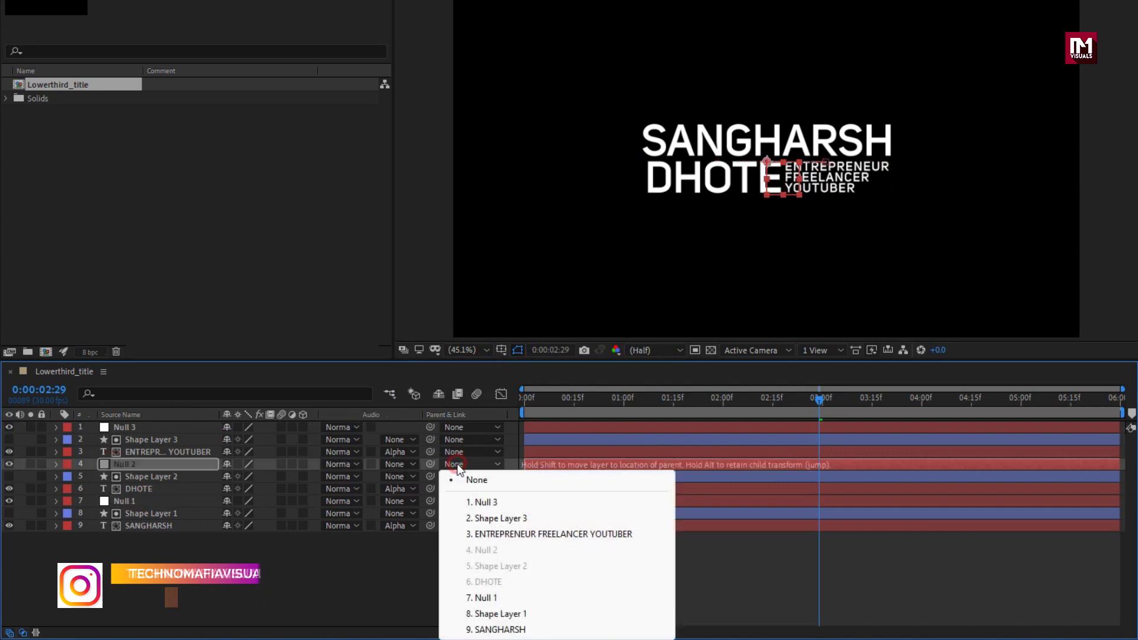
left_click(525, 499)
- Parent the subtitle text layer and Shape Layer 3 to Null 3 as well
left_click(190, 452)
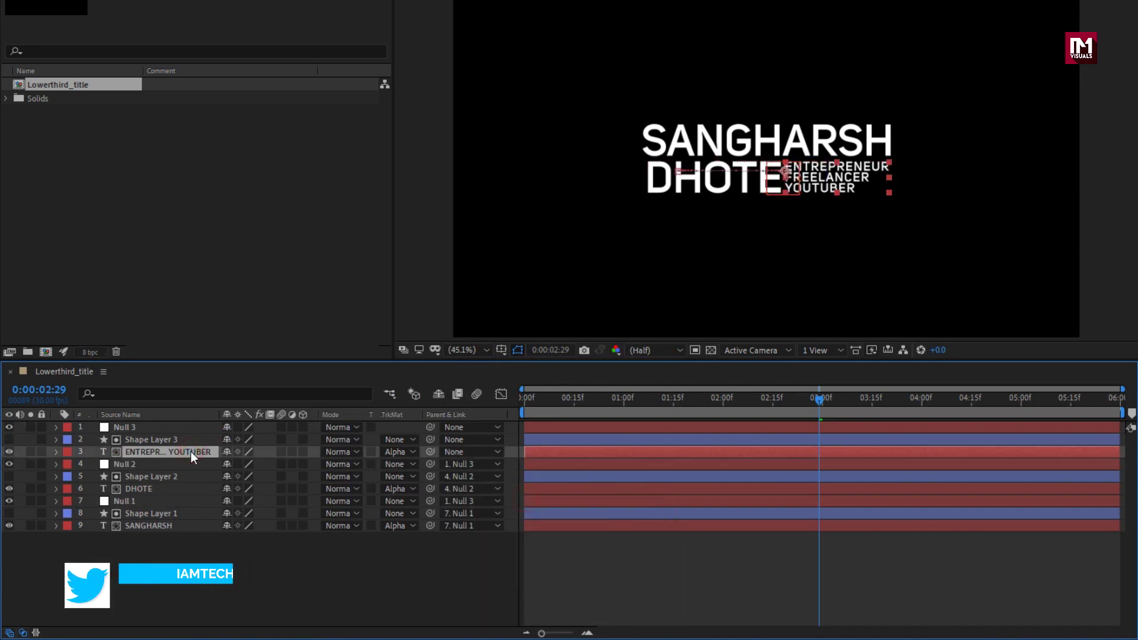
left_click(179, 440, "ctrl")
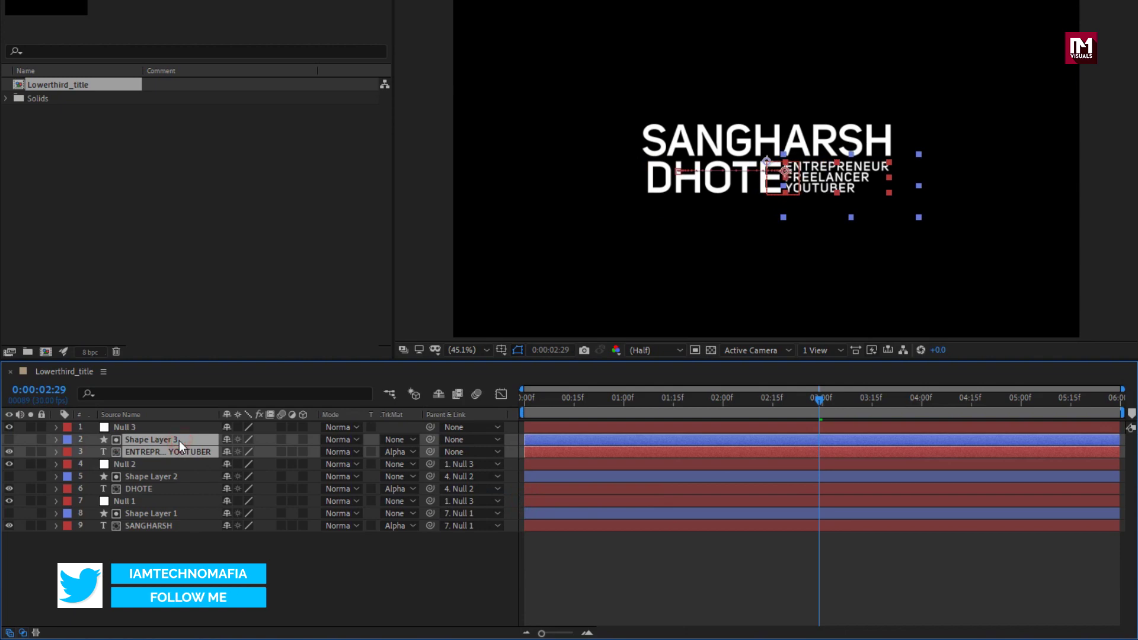
left_click(471, 439)
left_click(492, 475)
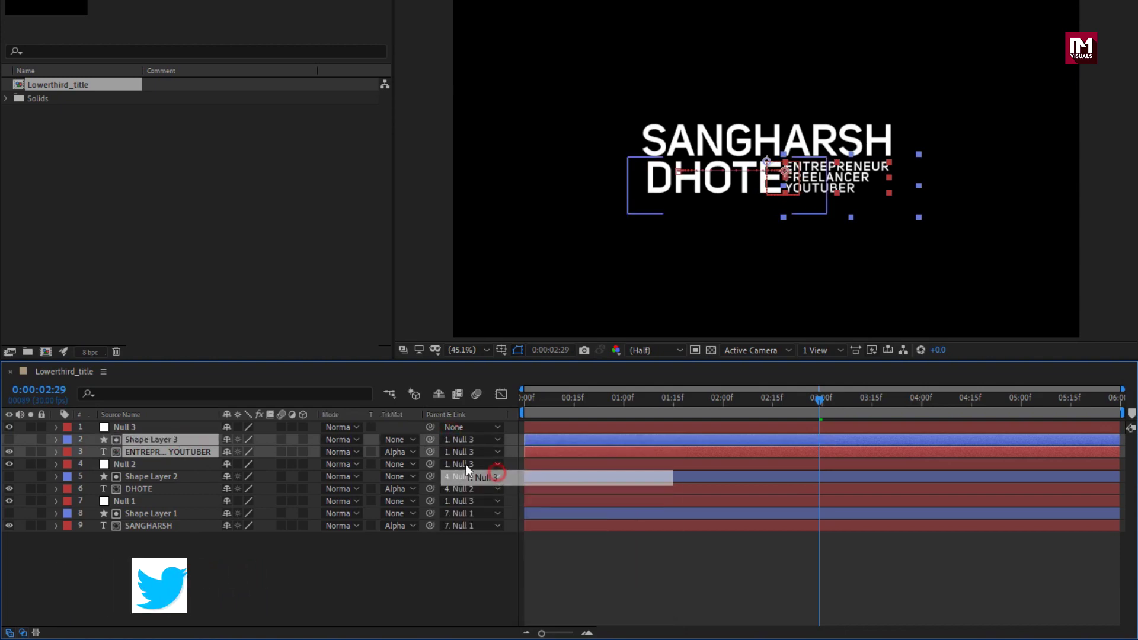
left_click(115, 427)
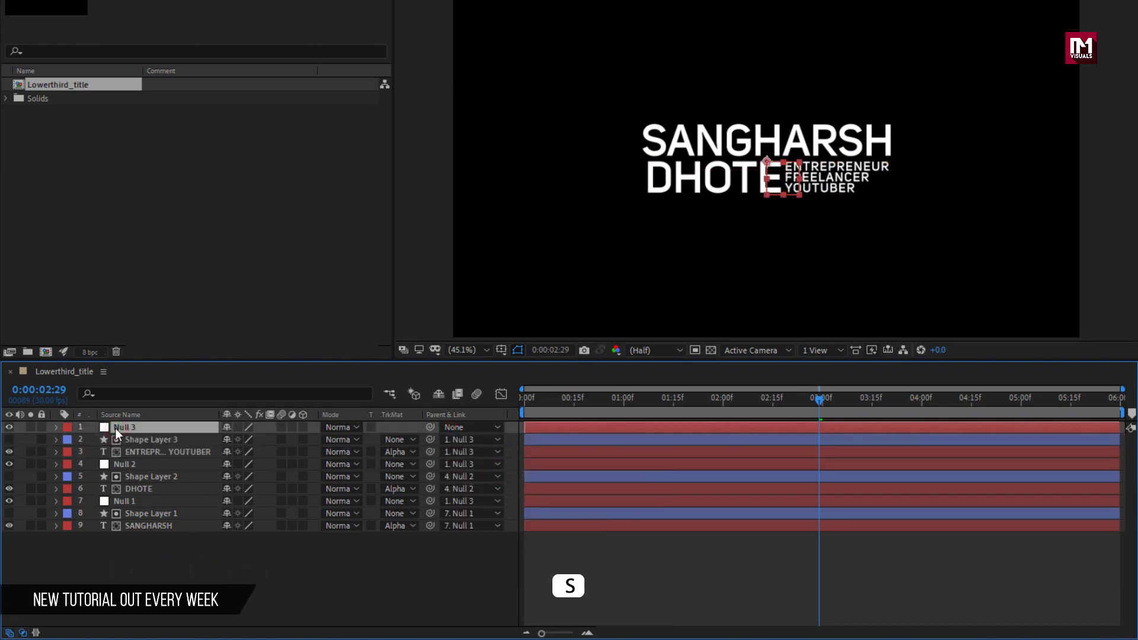
- Keyframe Null 3's Scale from 100% at the start to 80% at 02:15, selecting both keys
key("s")
left_click_drag(574, 408, 773, 401)
left_click(93, 440)
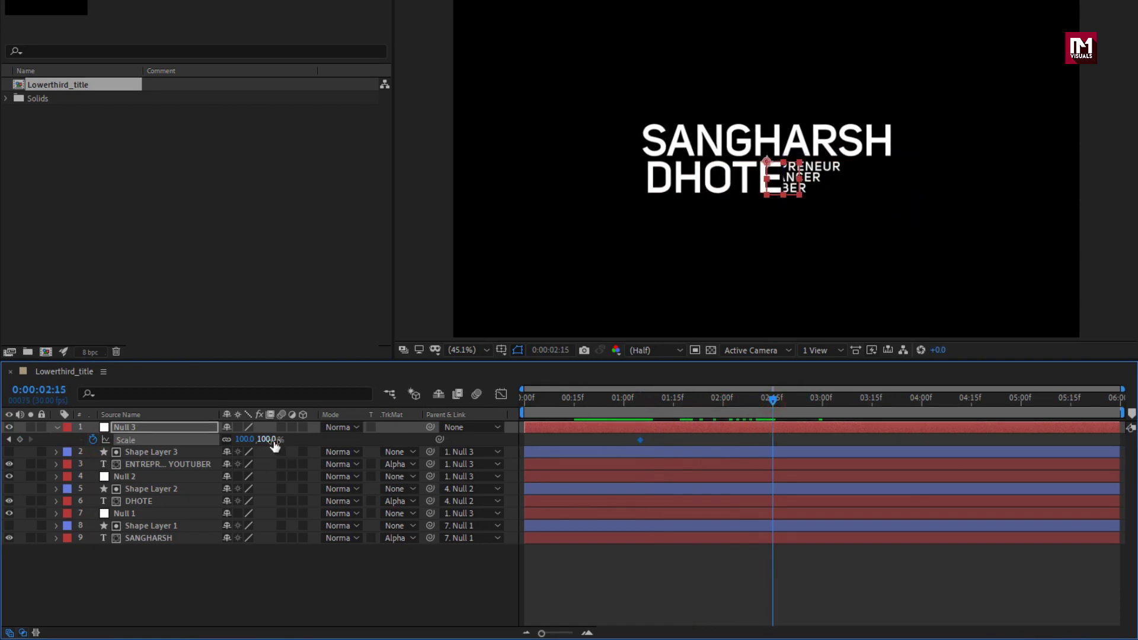
key("Return")
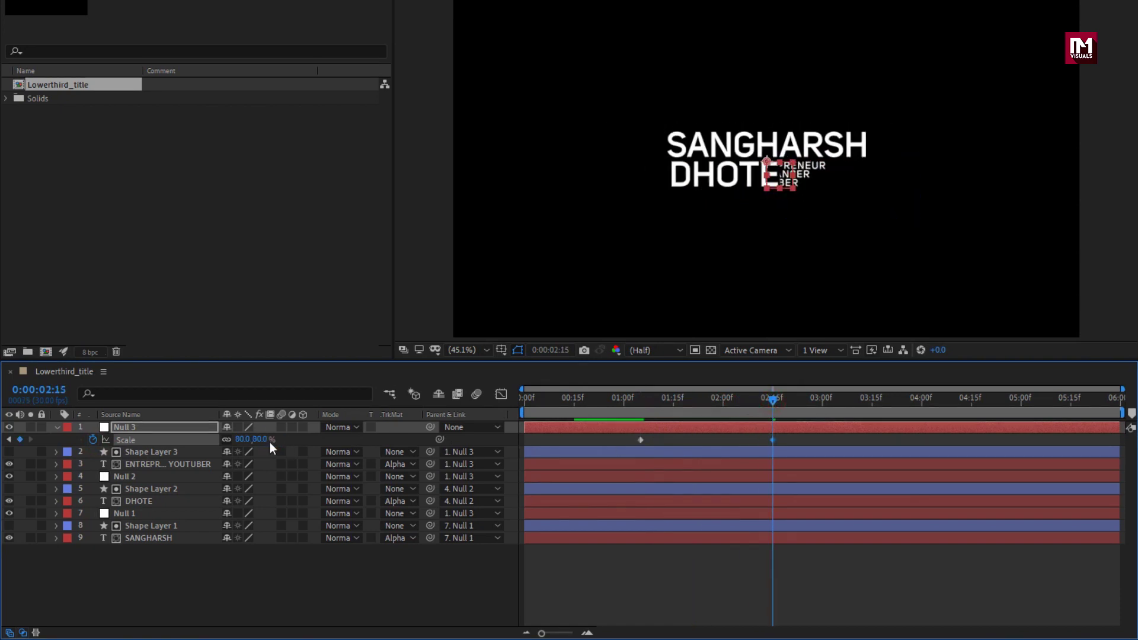
left_click_drag(773, 401, 503, 412)
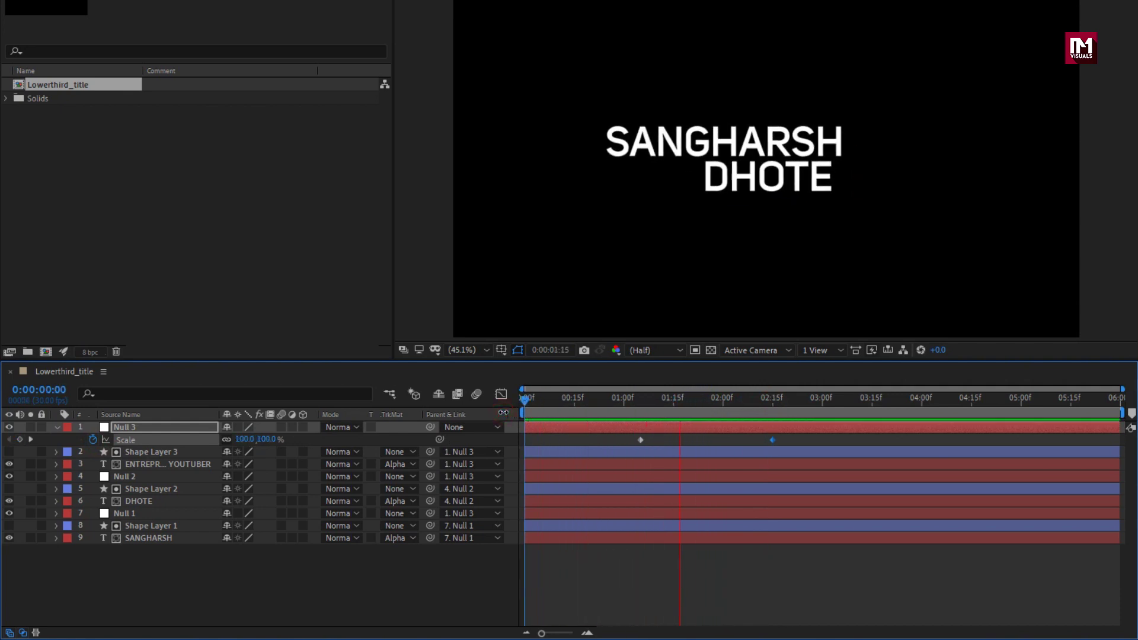
left_click(746, 438)
left_click(772, 440)
left_click_drag(785, 439, 635, 446)
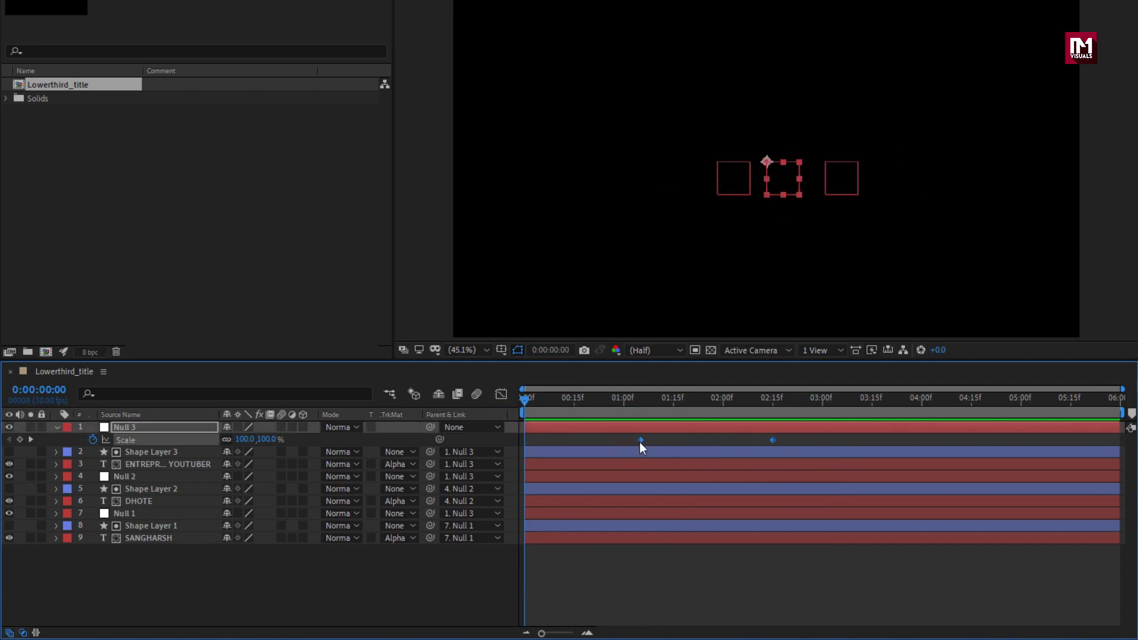
- Apply Easy Ease to both Scale keyframes and raise the 02:15 keyframe's incoming influence in the Graph Editor
right_click(639, 442)
mouse_move(785, 626)
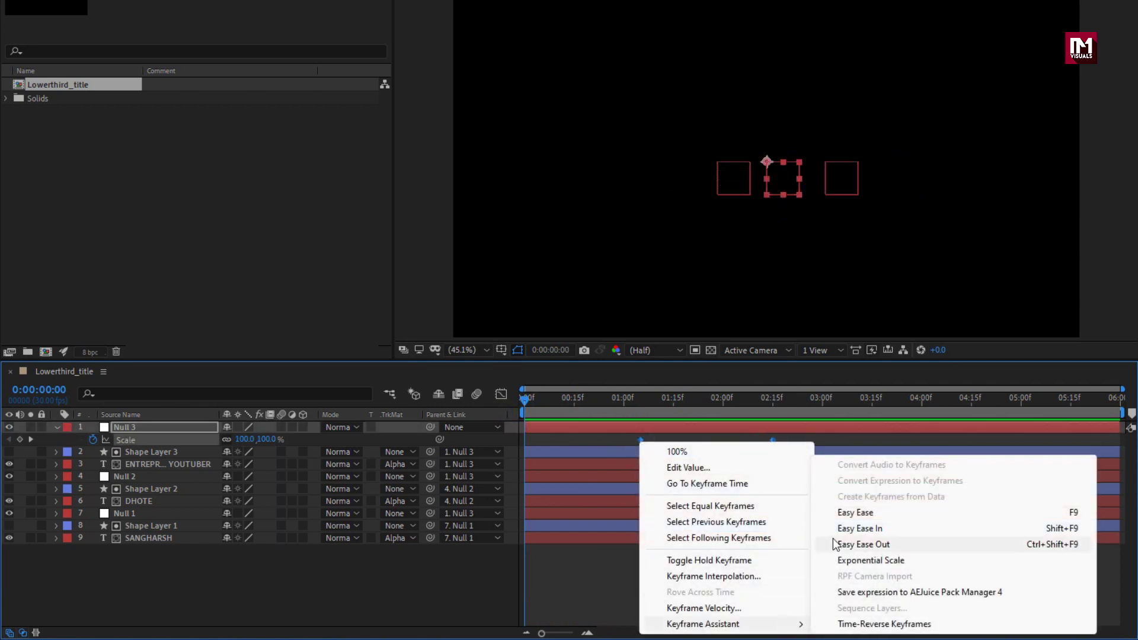
left_click(829, 508)
left_click(501, 394)
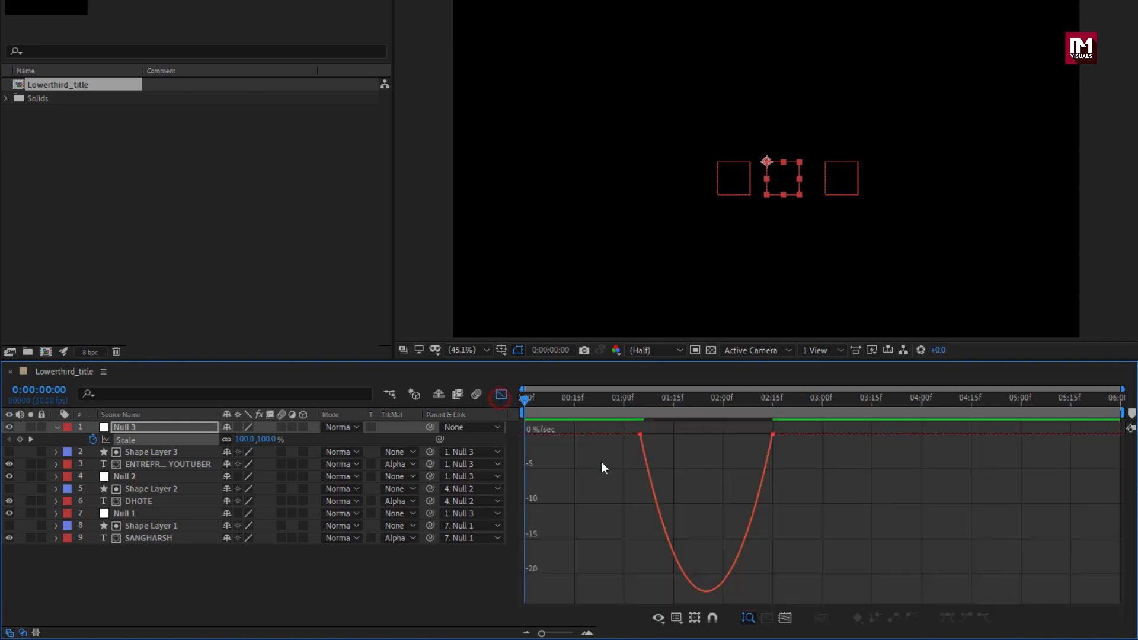
left_click(772, 435)
mouse_move(728, 435)
left_mouse_down()
mouse_move(691, 434)
mouse_move(713, 435)
left_mouse_up()
- Preview and scrub the eased scale animation, then select all nine layers
key("space")
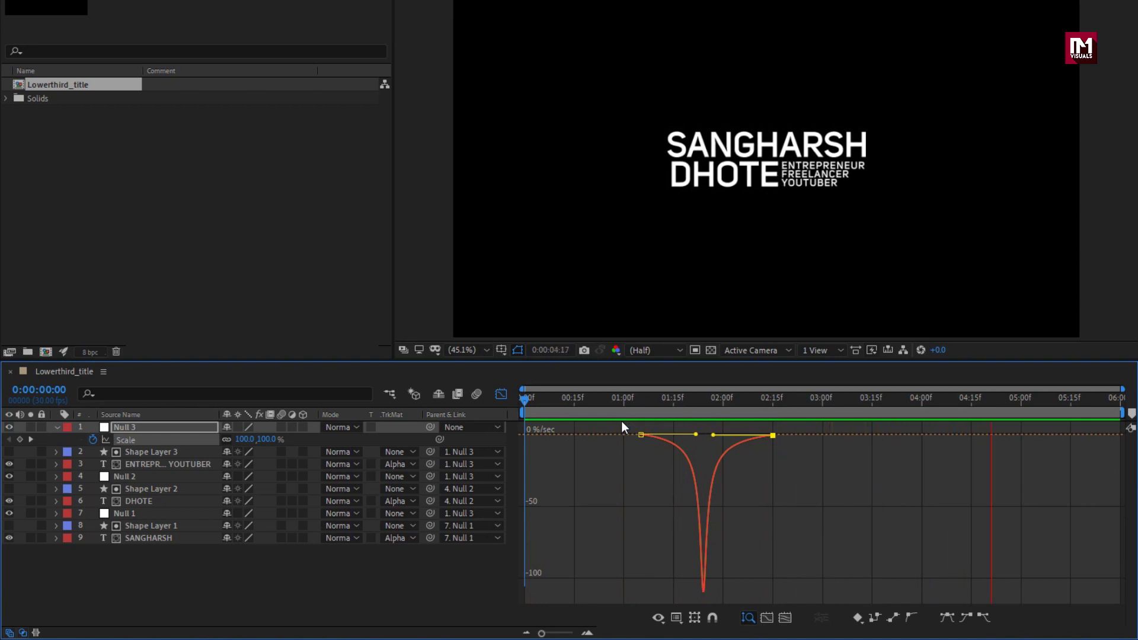
left_click(501, 394)
left_click(560, 403)
left_click_drag(560, 403, 908, 396)
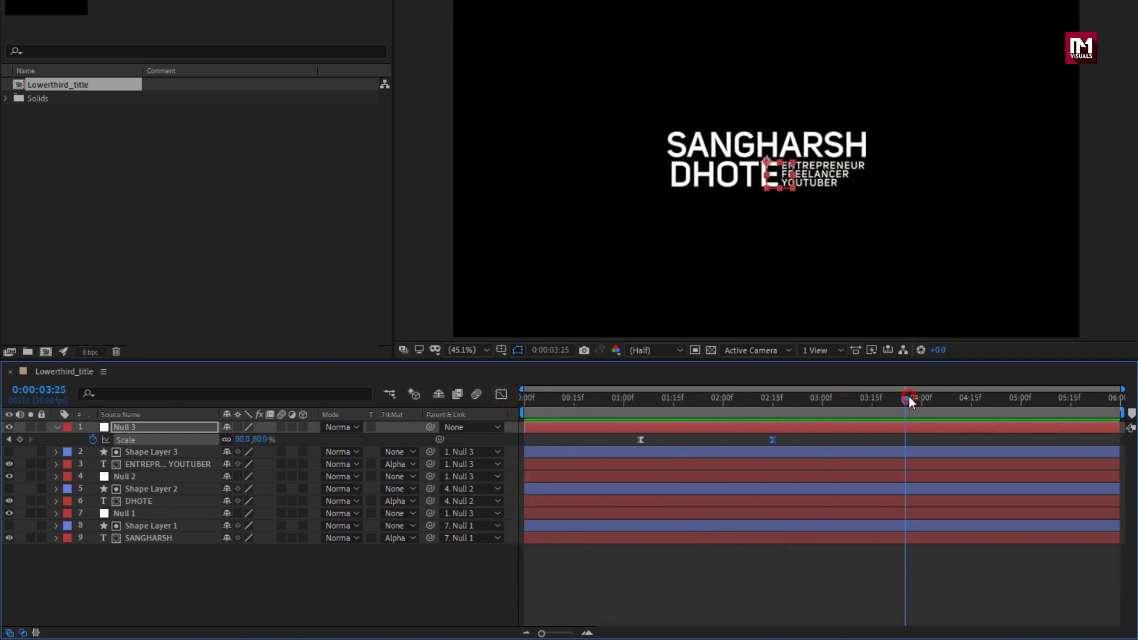
left_click(58, 428)
left_click_drag(161, 552, 126, 429)
- Pre-compose the nine selected layers into a composition named Title
right_click(127, 429)
left_click(158, 368)
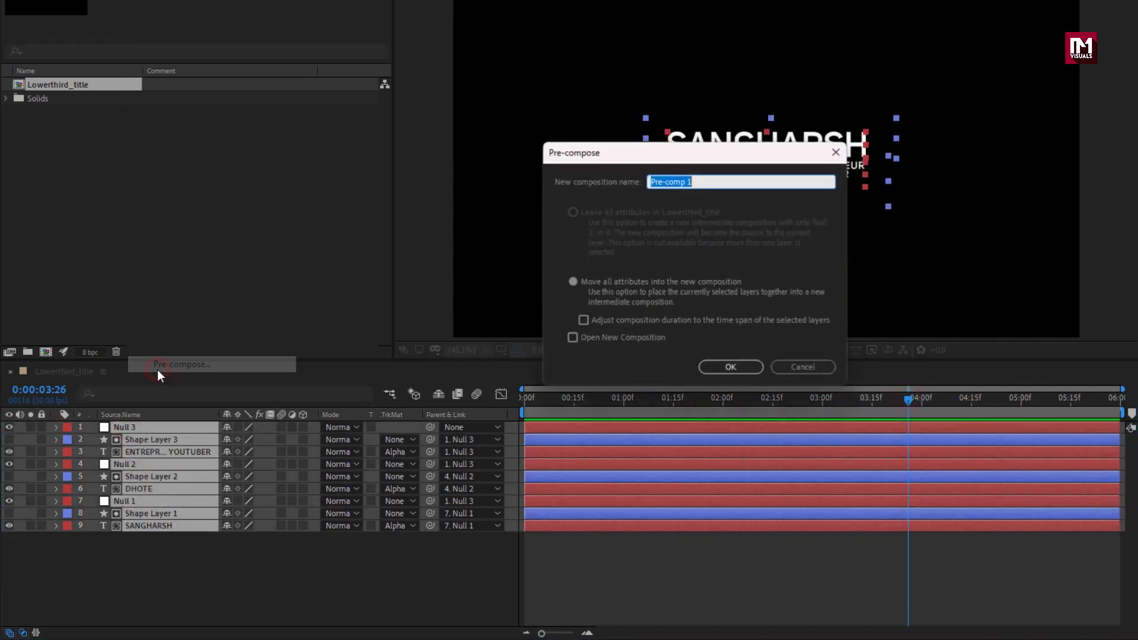
type("Title")
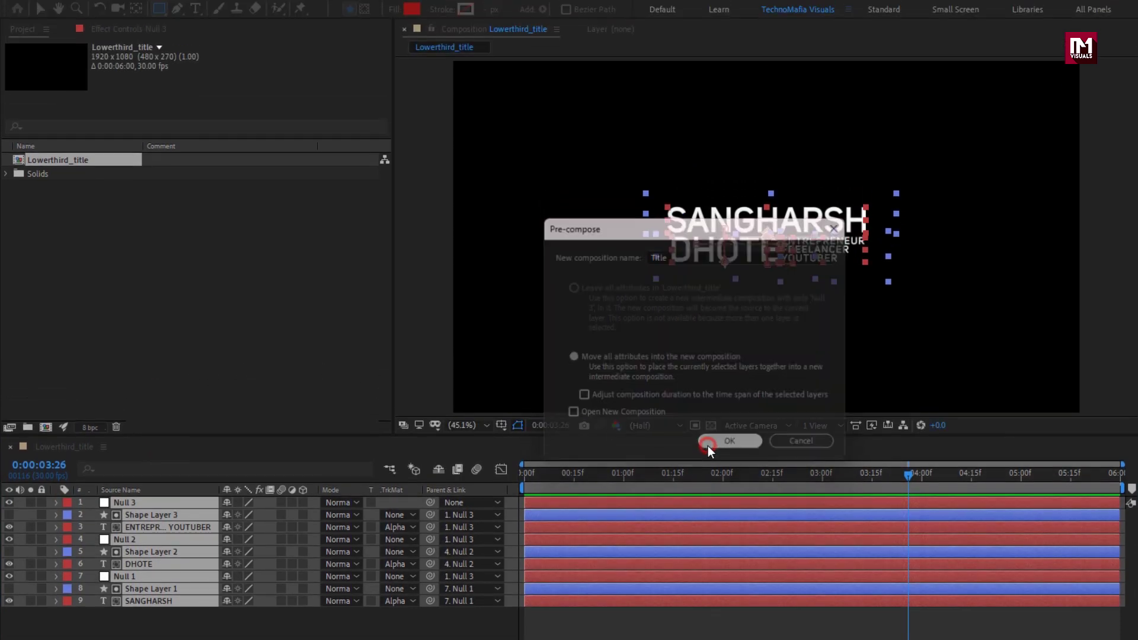
left_click(709, 368)
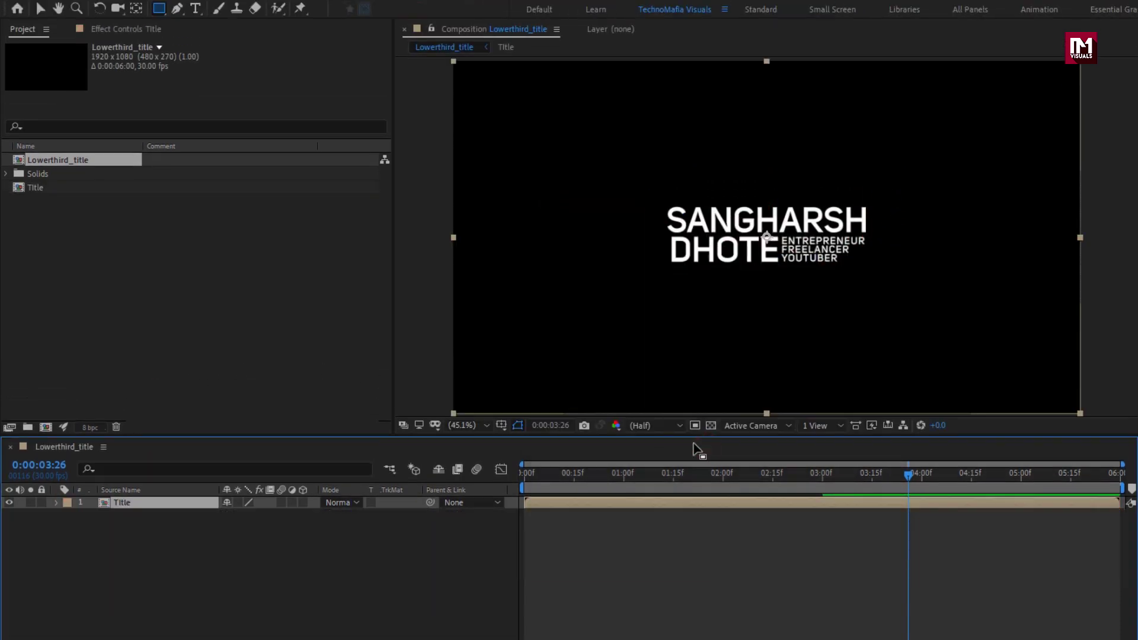
- Enable Time Remapping on the Title layer and move the current time to 03:00
right_click(133, 505)
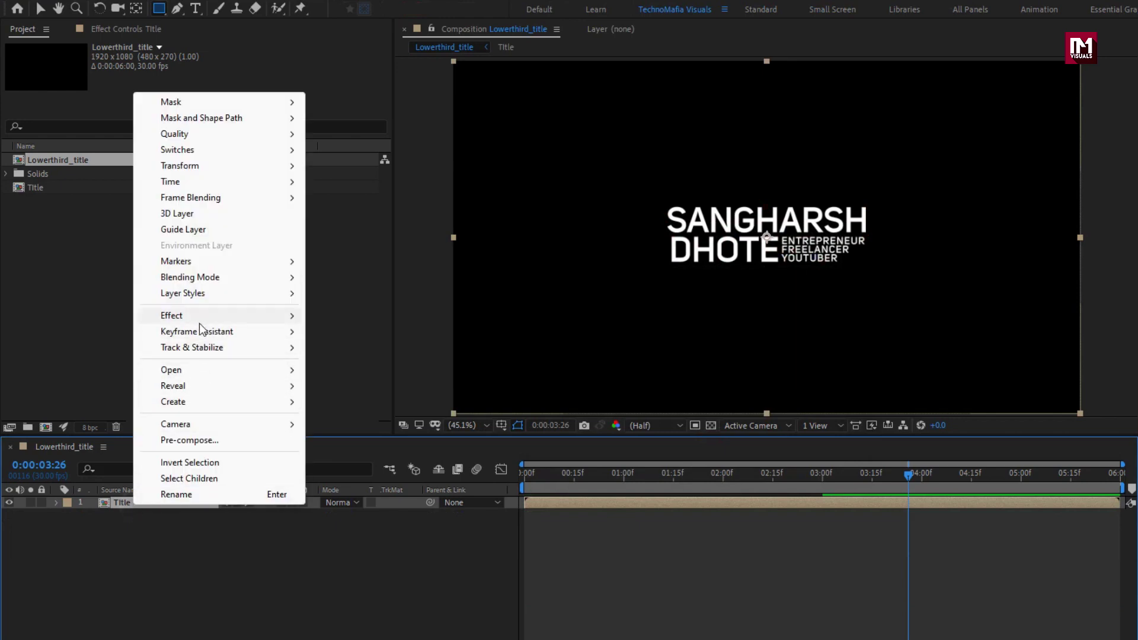
mouse_move(284, 181)
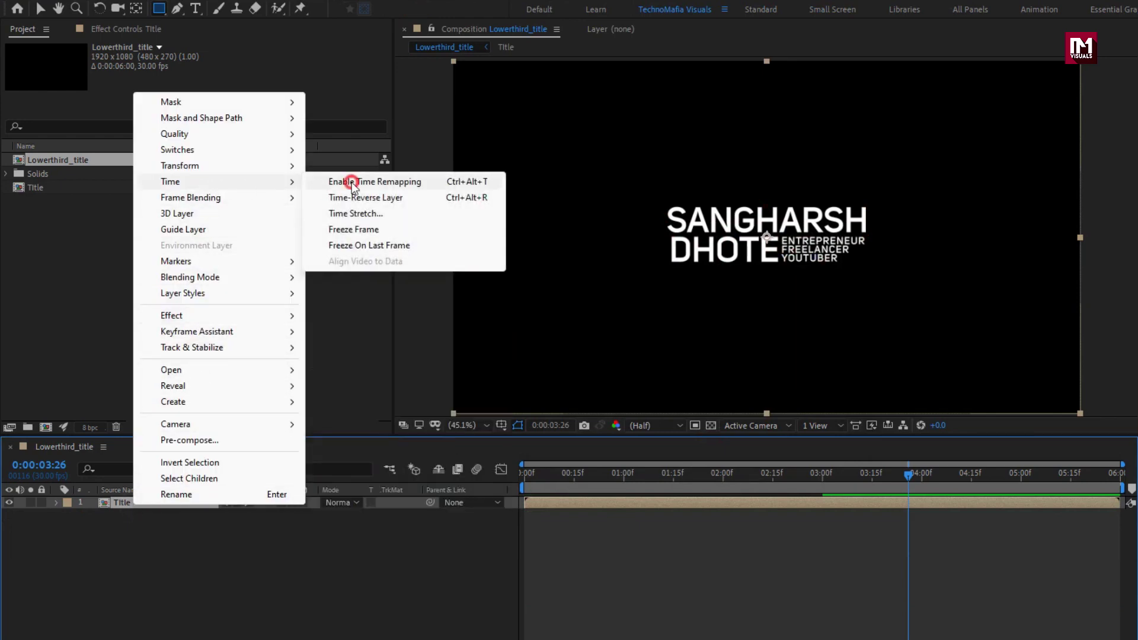
left_click(351, 182)
left_click_drag(714, 477, 824, 482)
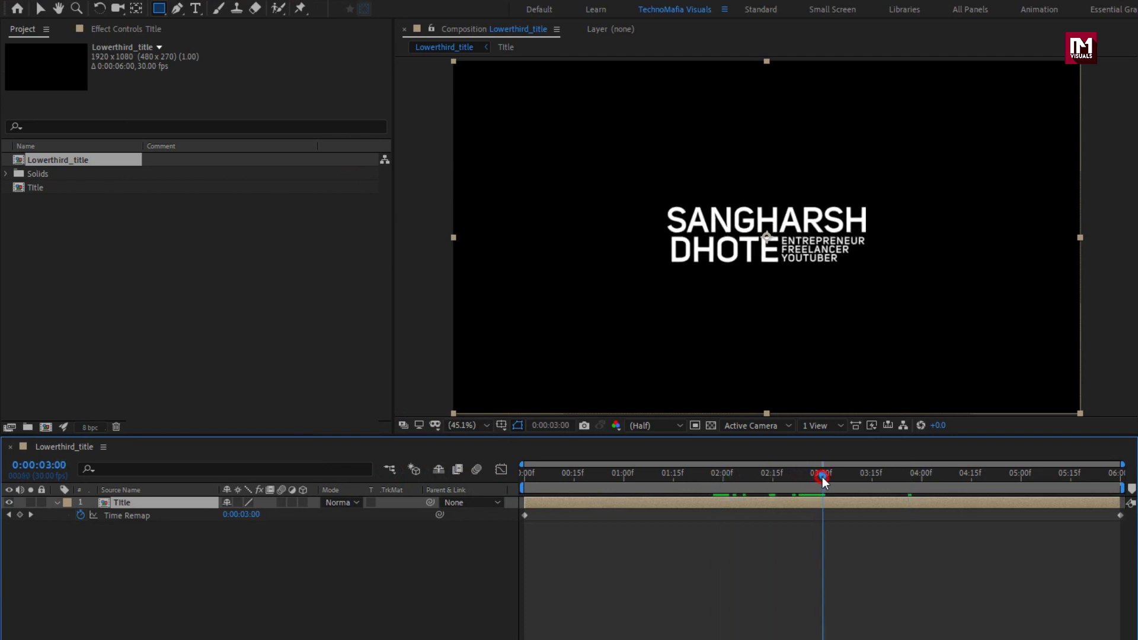
- Add a Time Remap keyframe at 03:00 and set the last-frame keyframe to 0:00:00:00
left_click(20, 515)
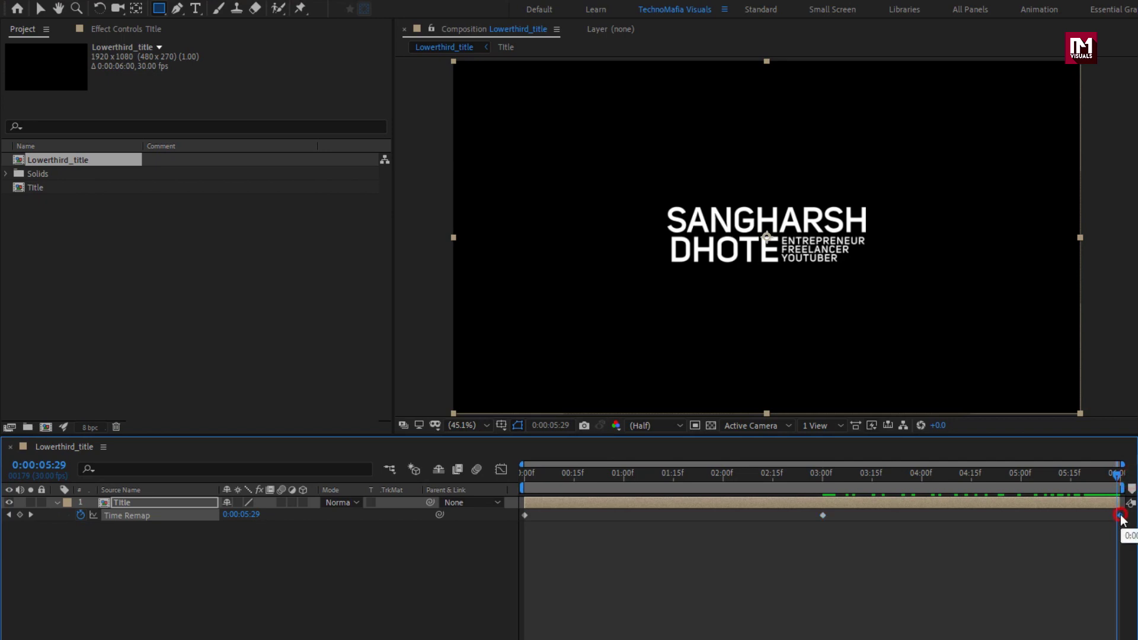
left_click_drag(1120, 516, 1117, 515)
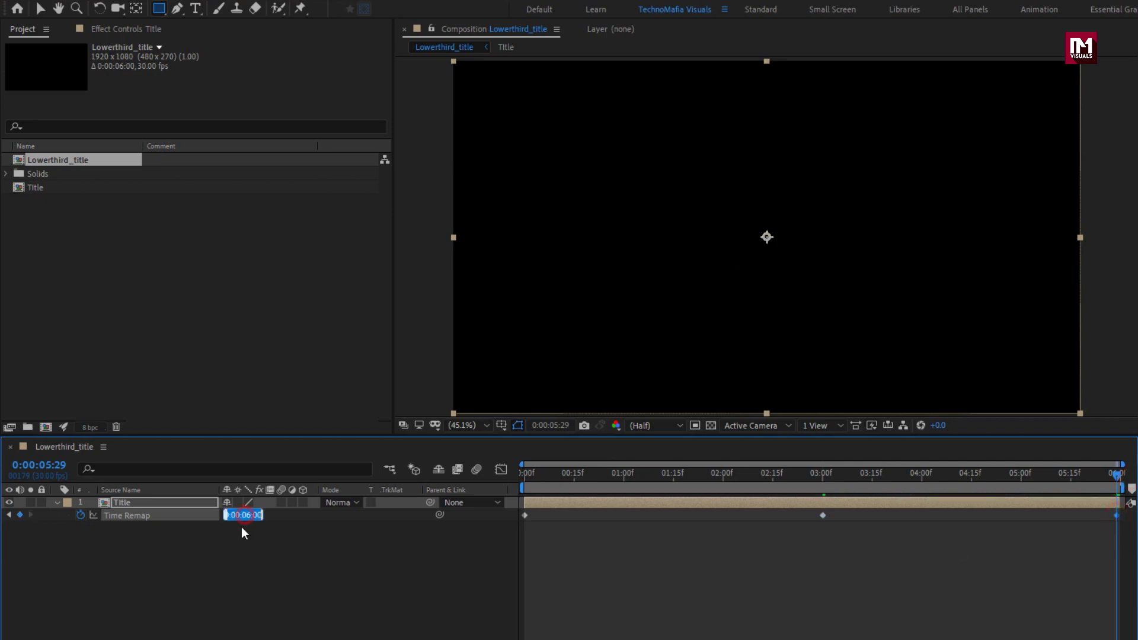
type("0")
key("Return")
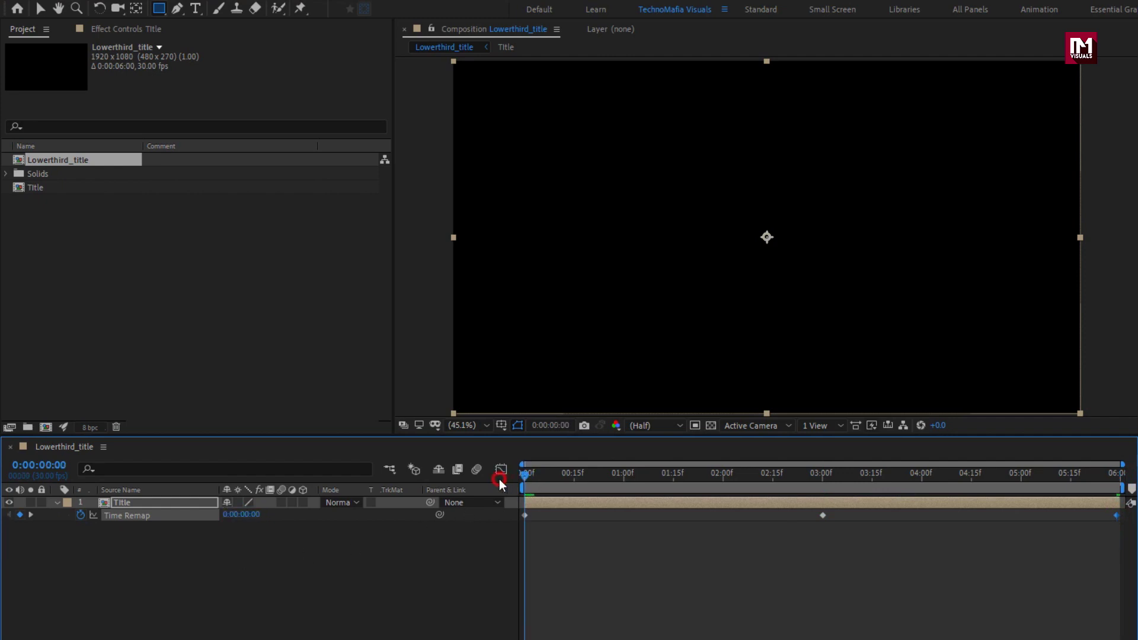
key("space")
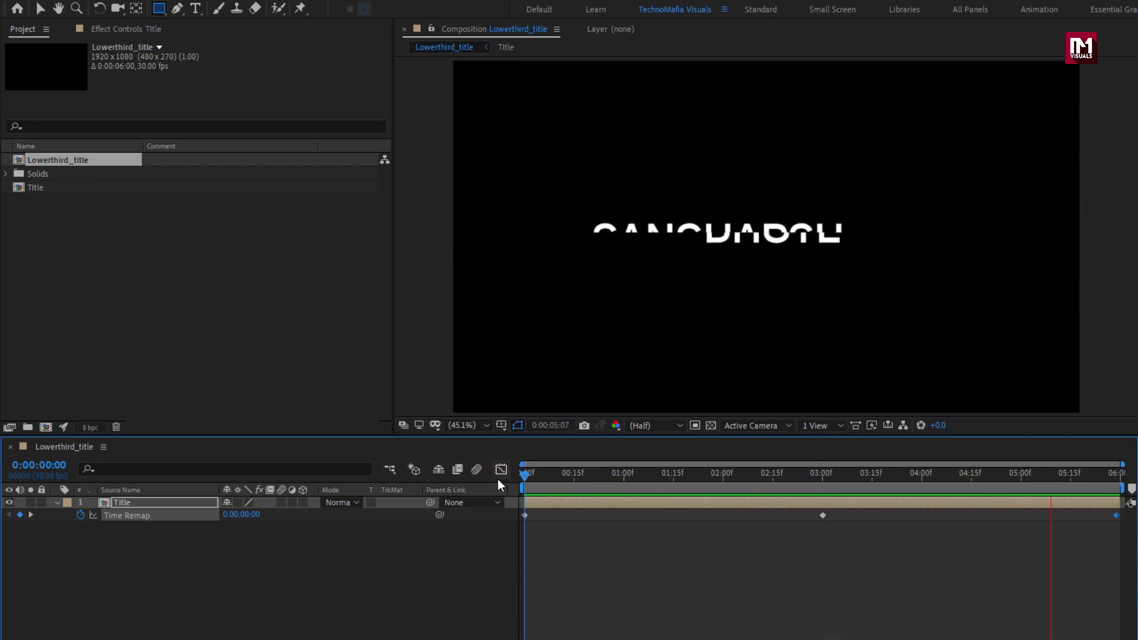
left_click(745, 480)
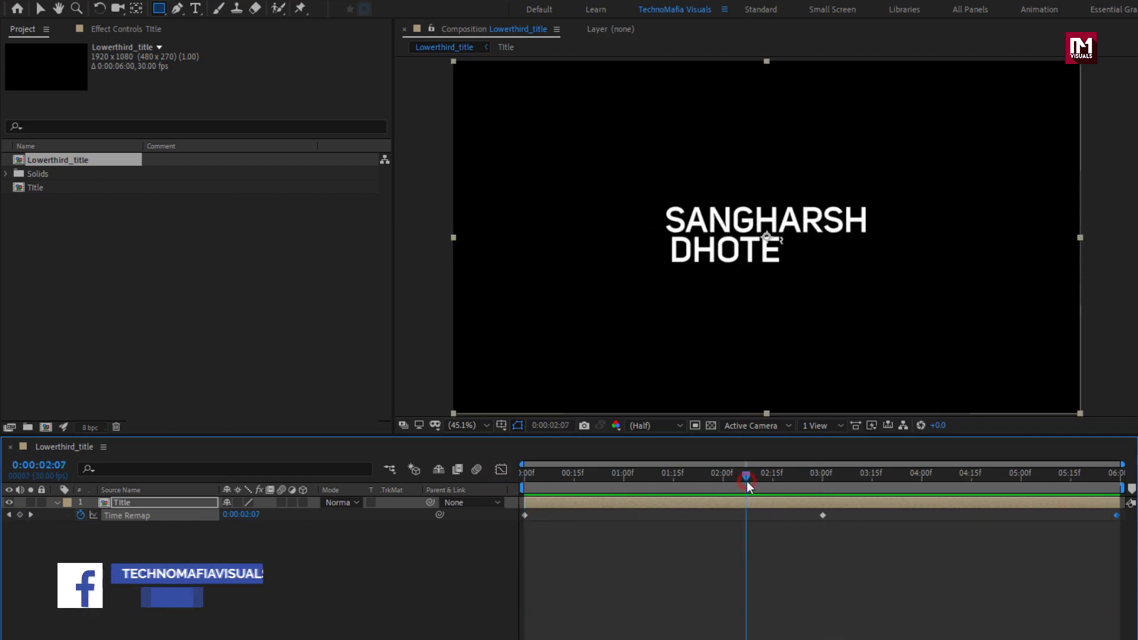
- Slide the 03:00 keyframe to 02:15 and add a 0:00:03:00 hold keyframe at 03:15
left_click_drag(745, 479, 775, 477)
left_click_drag(821, 516, 775, 516)
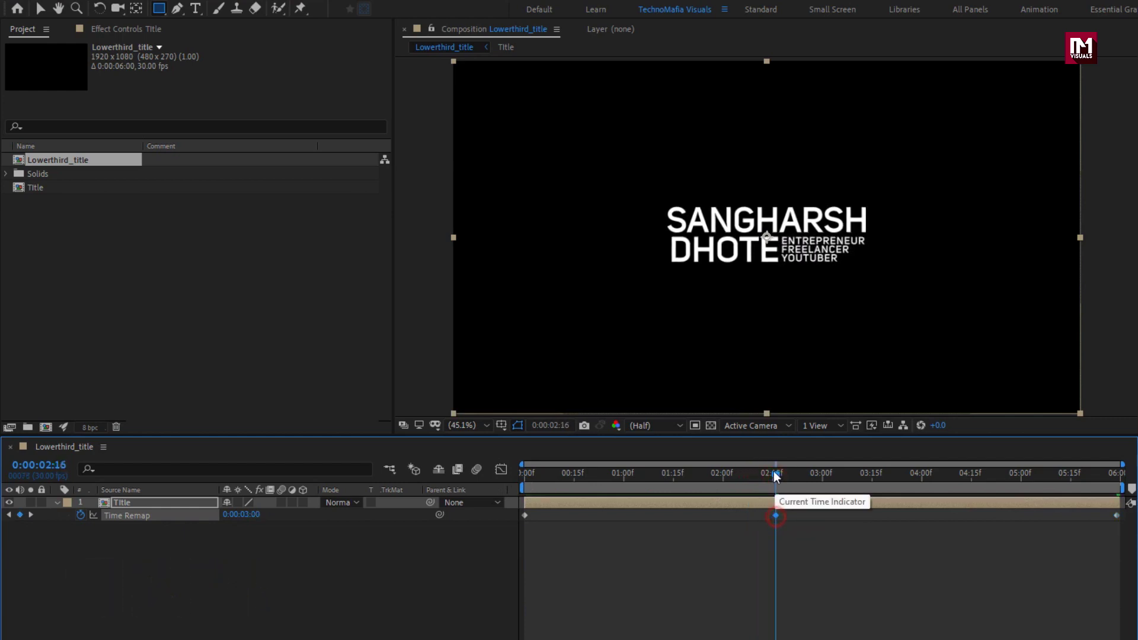
left_click_drag(774, 471, 873, 479)
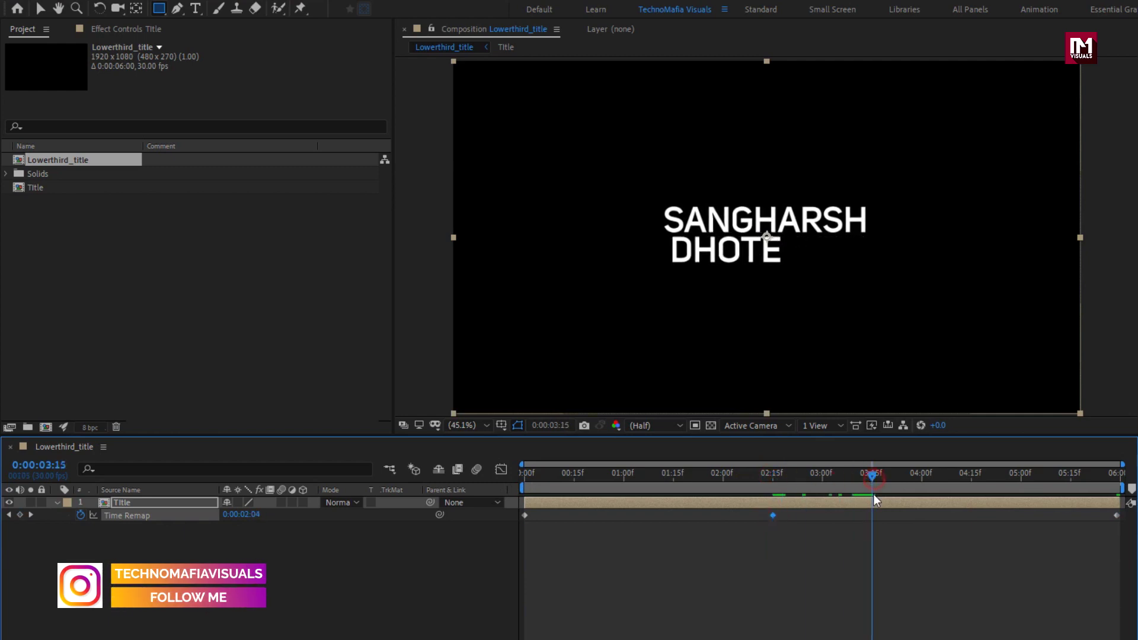
left_click(241, 514)
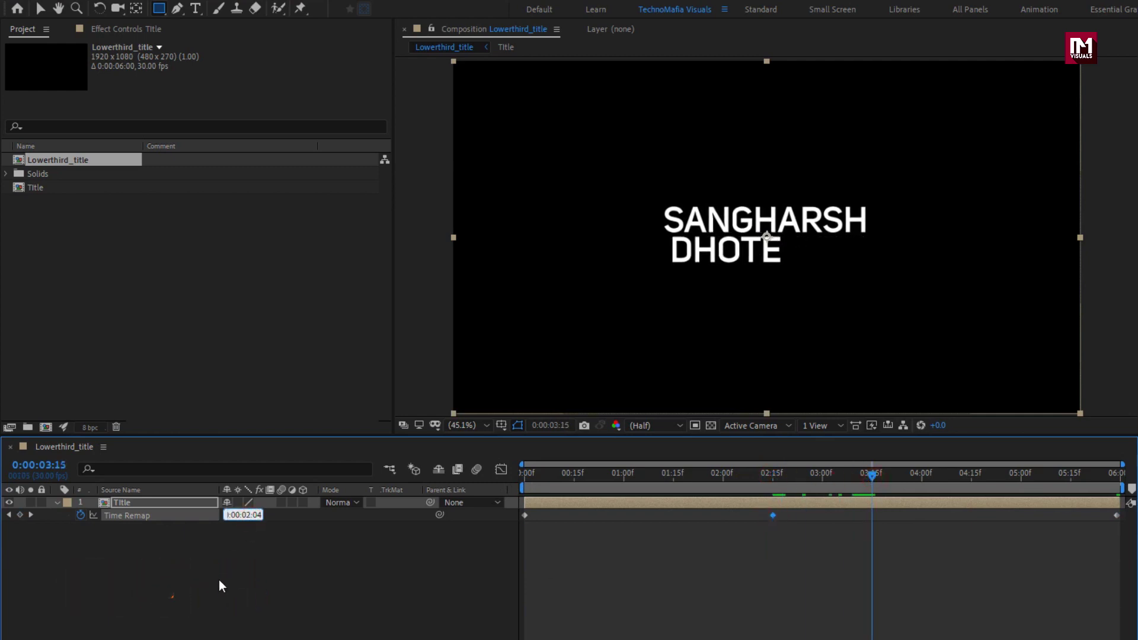
type("3")
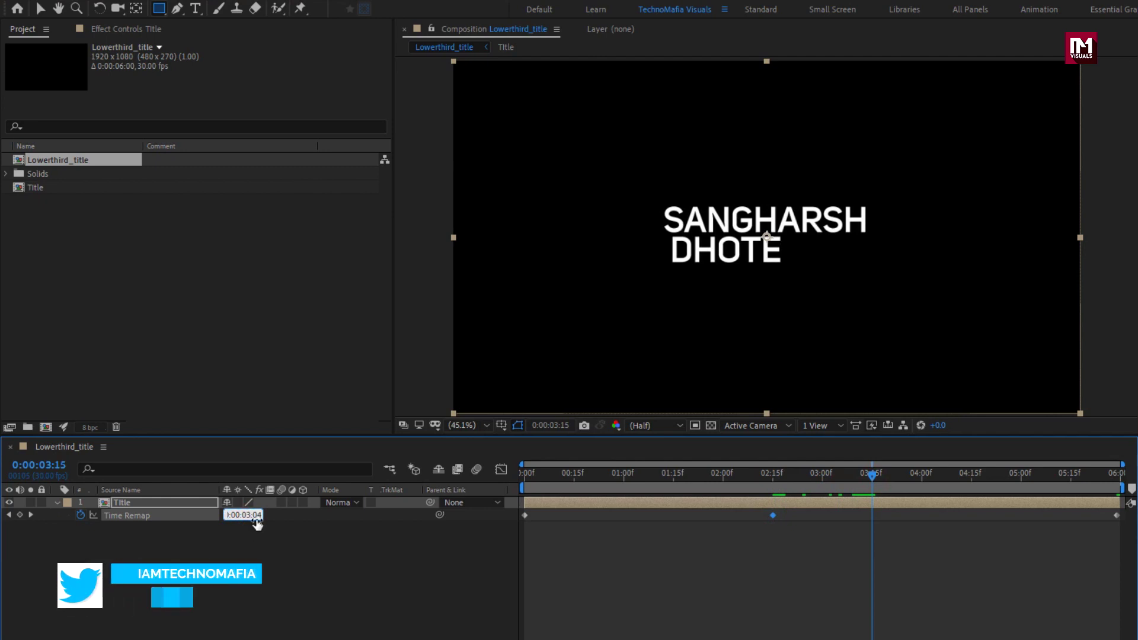
key("Return")
key("space")
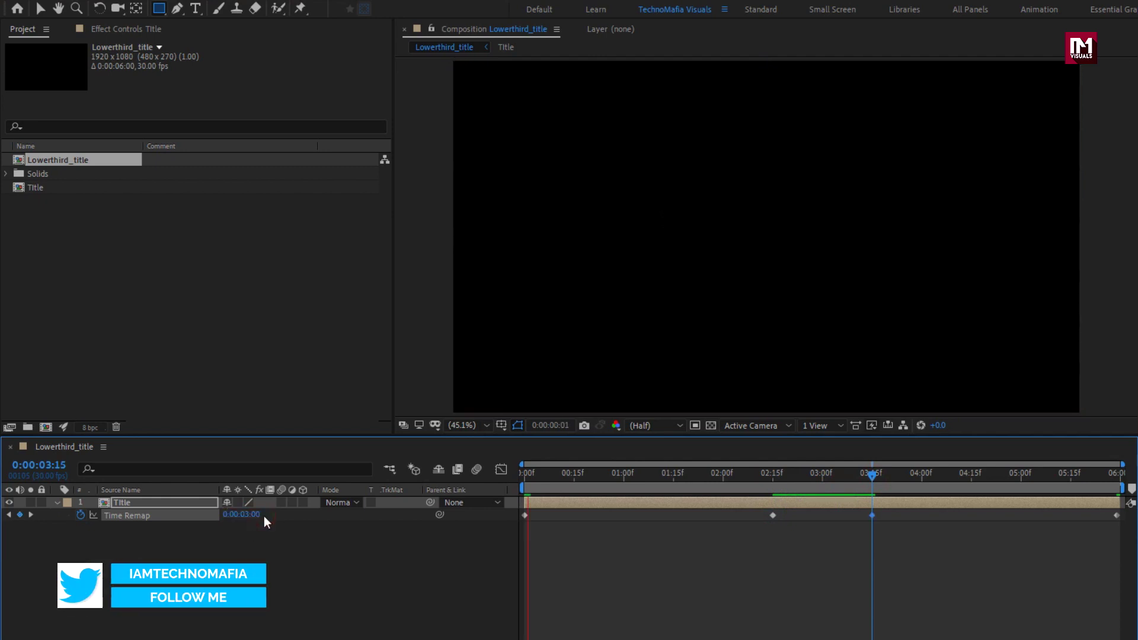